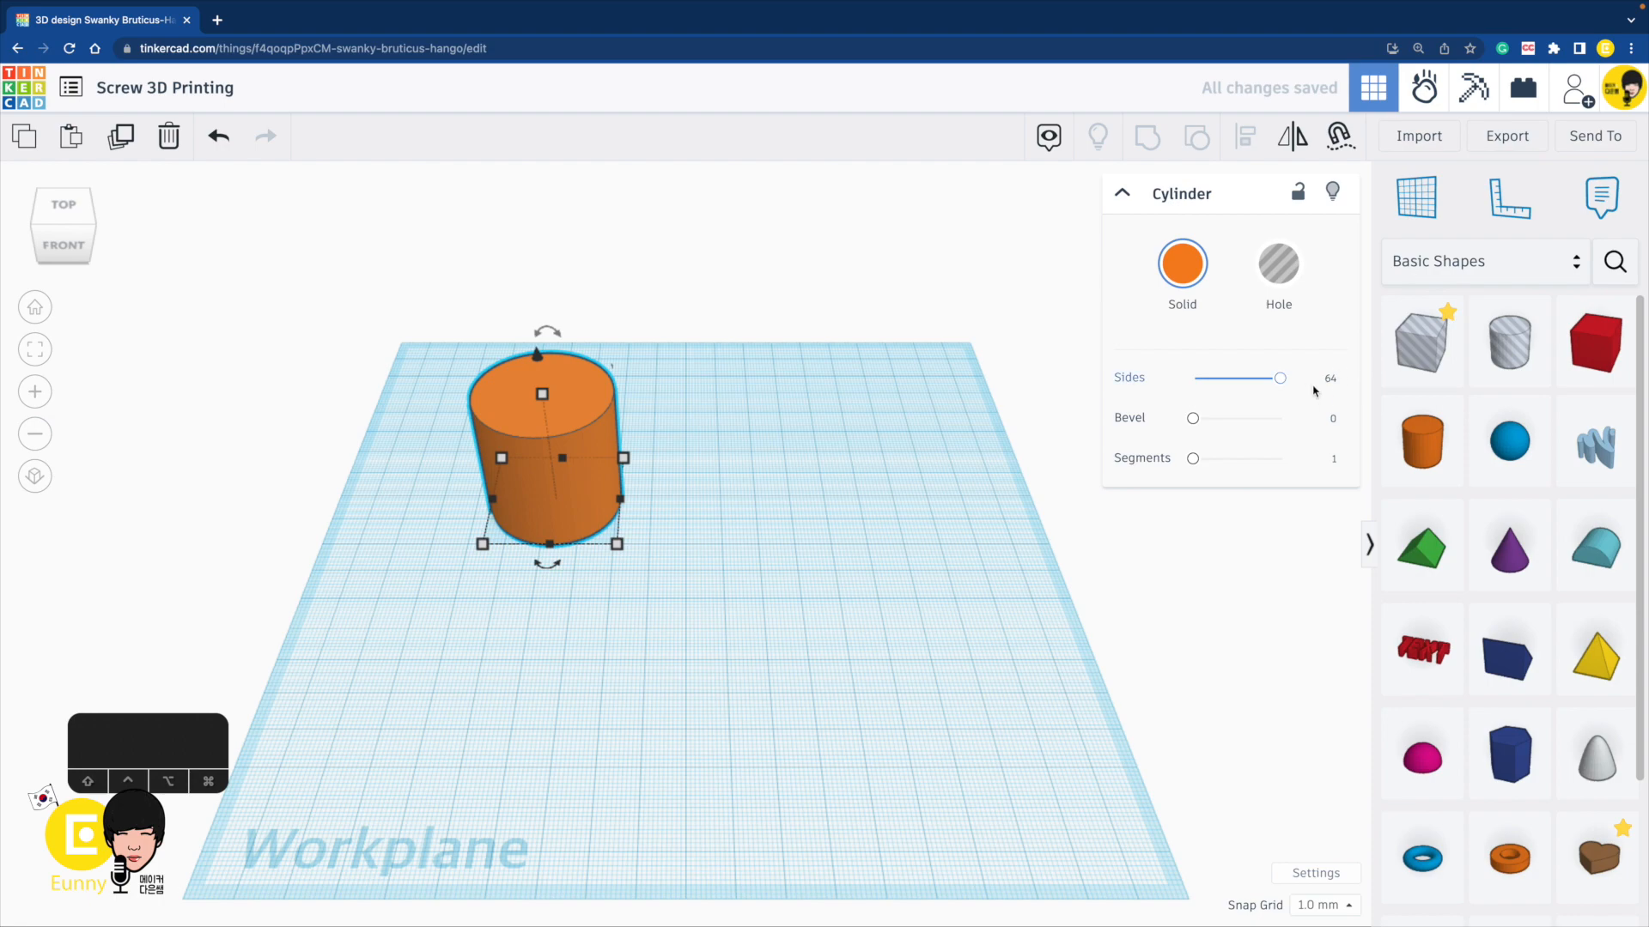
pyautogui.click(1488, 263)
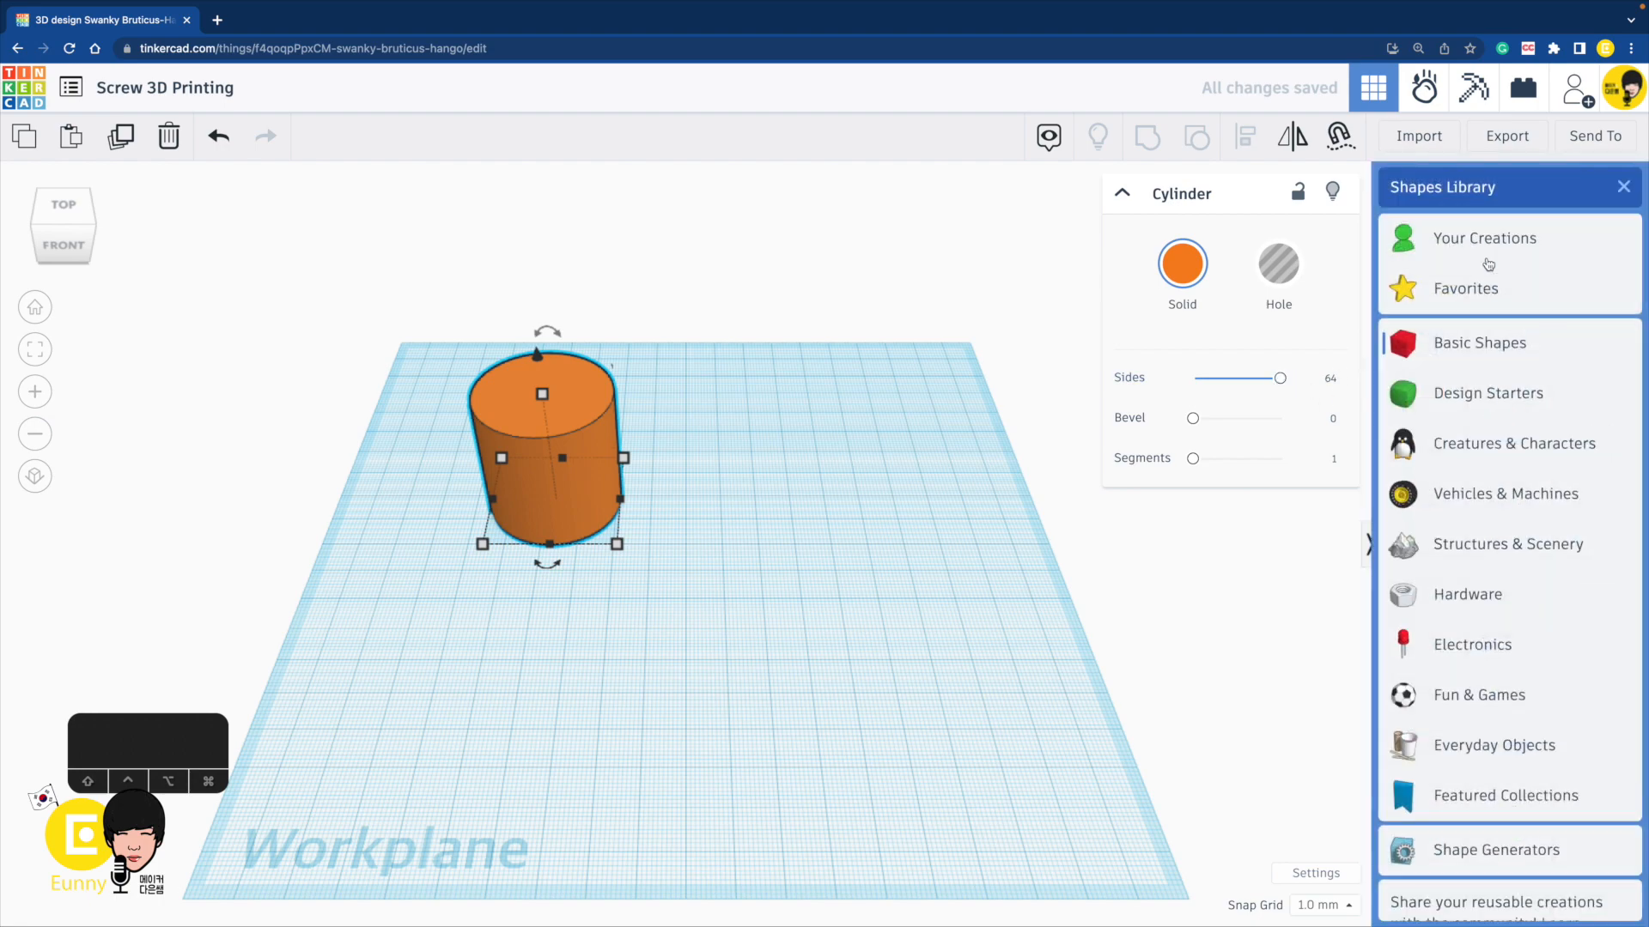
pyautogui.click(1501, 696)
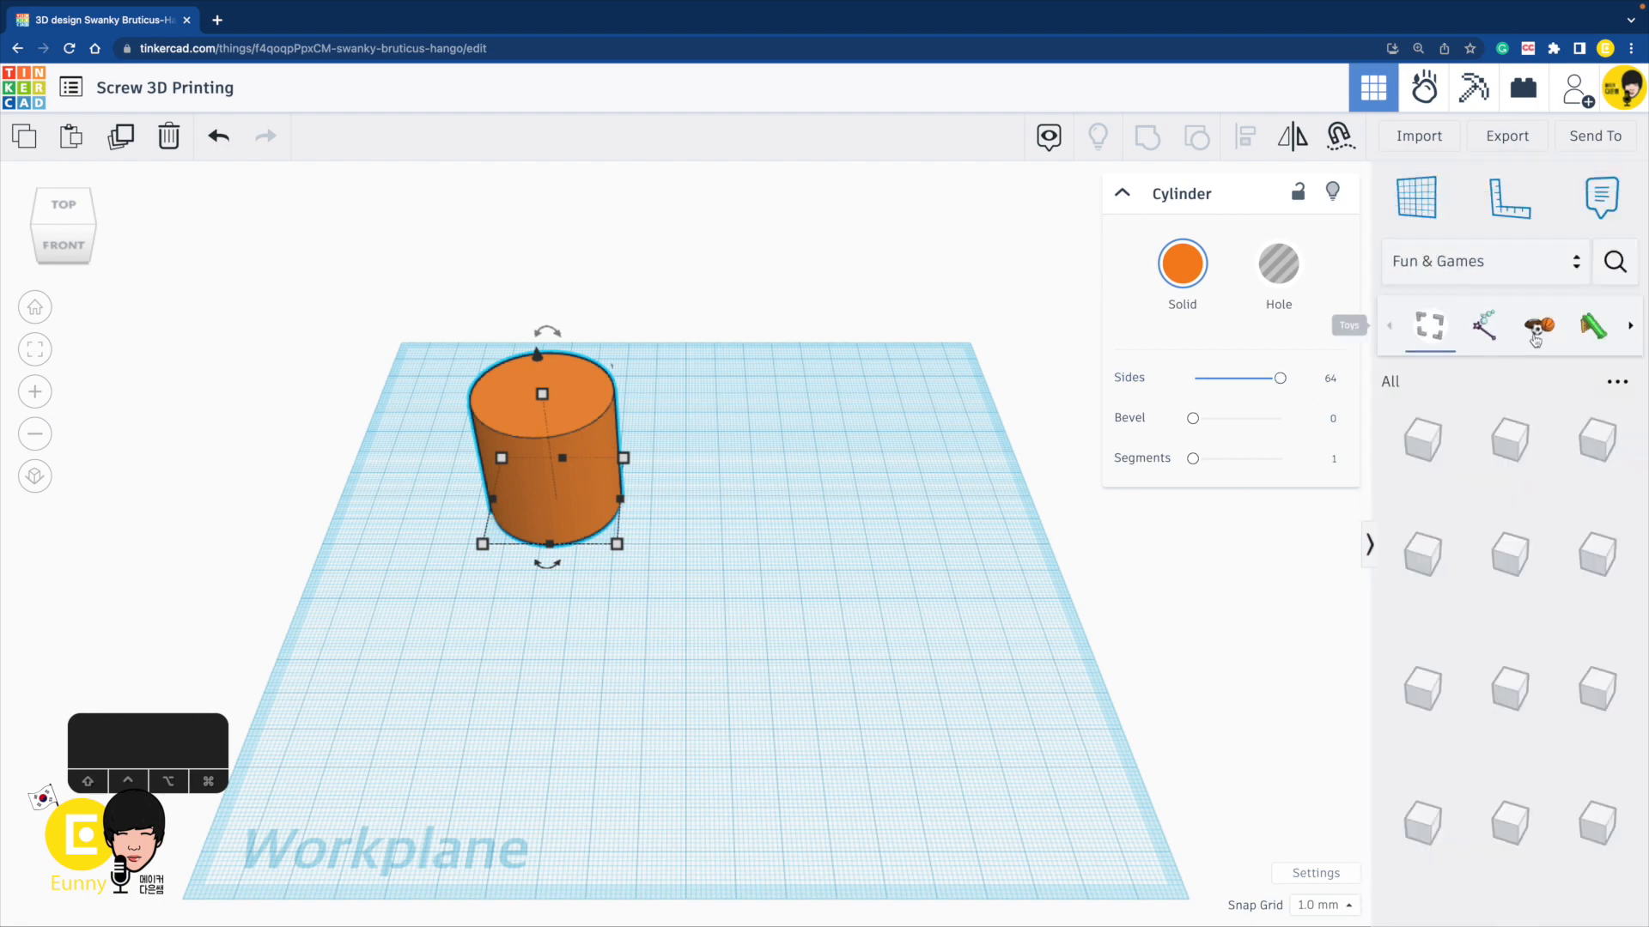
pyautogui.click(1494, 263)
pyautogui.click(1484, 546)
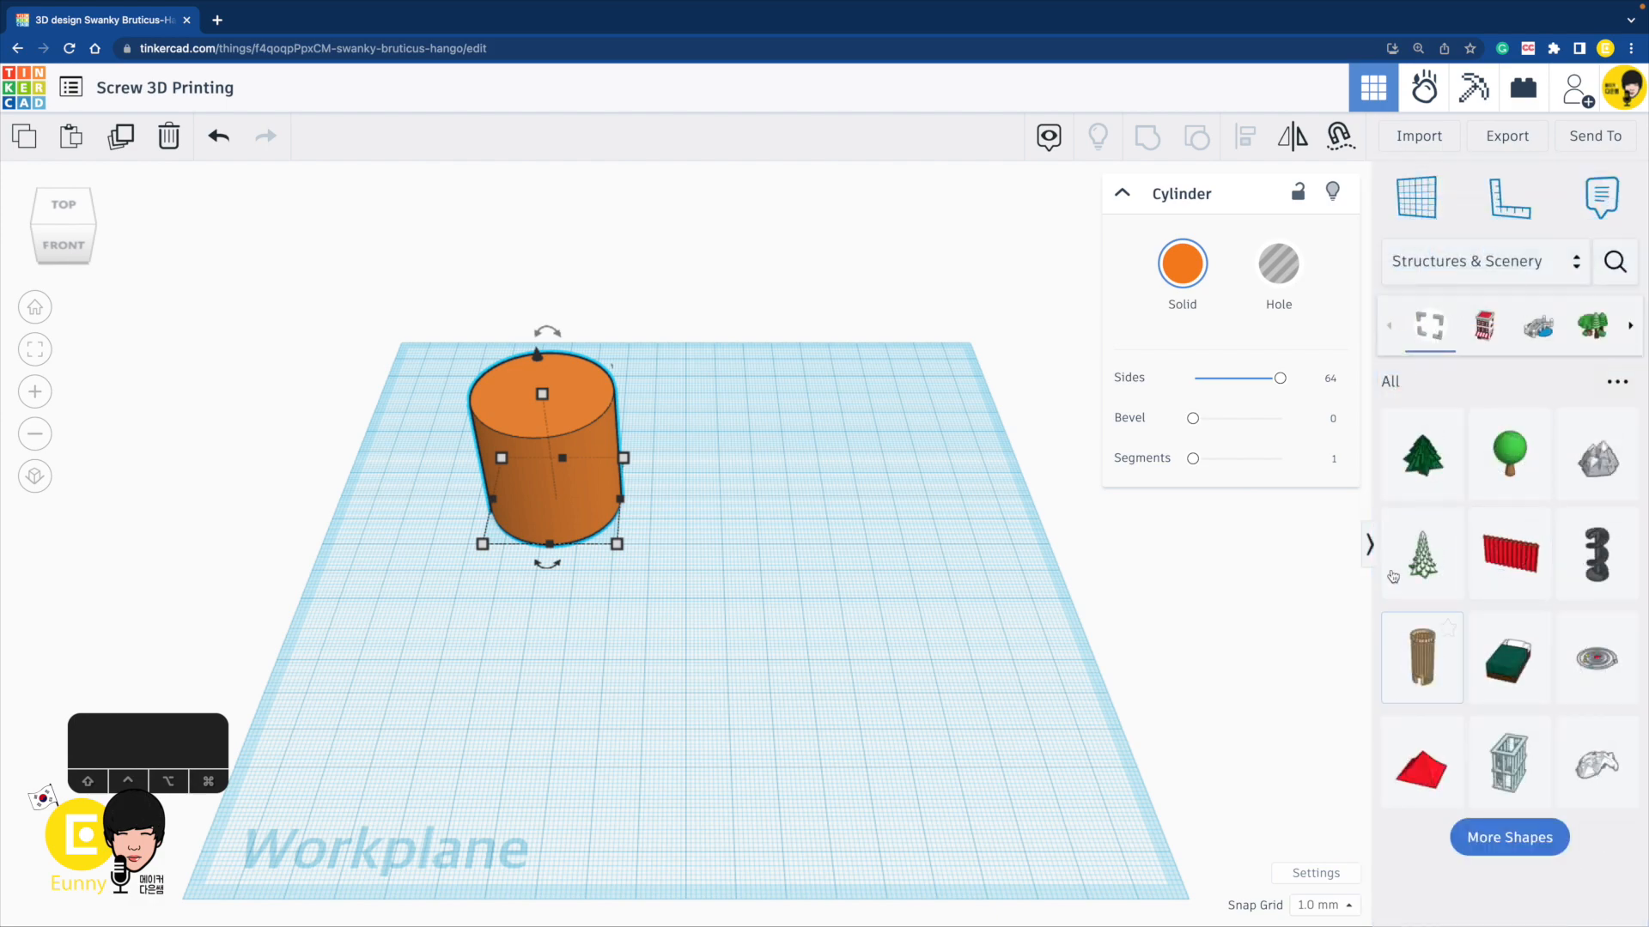
pyautogui.click(1489, 266)
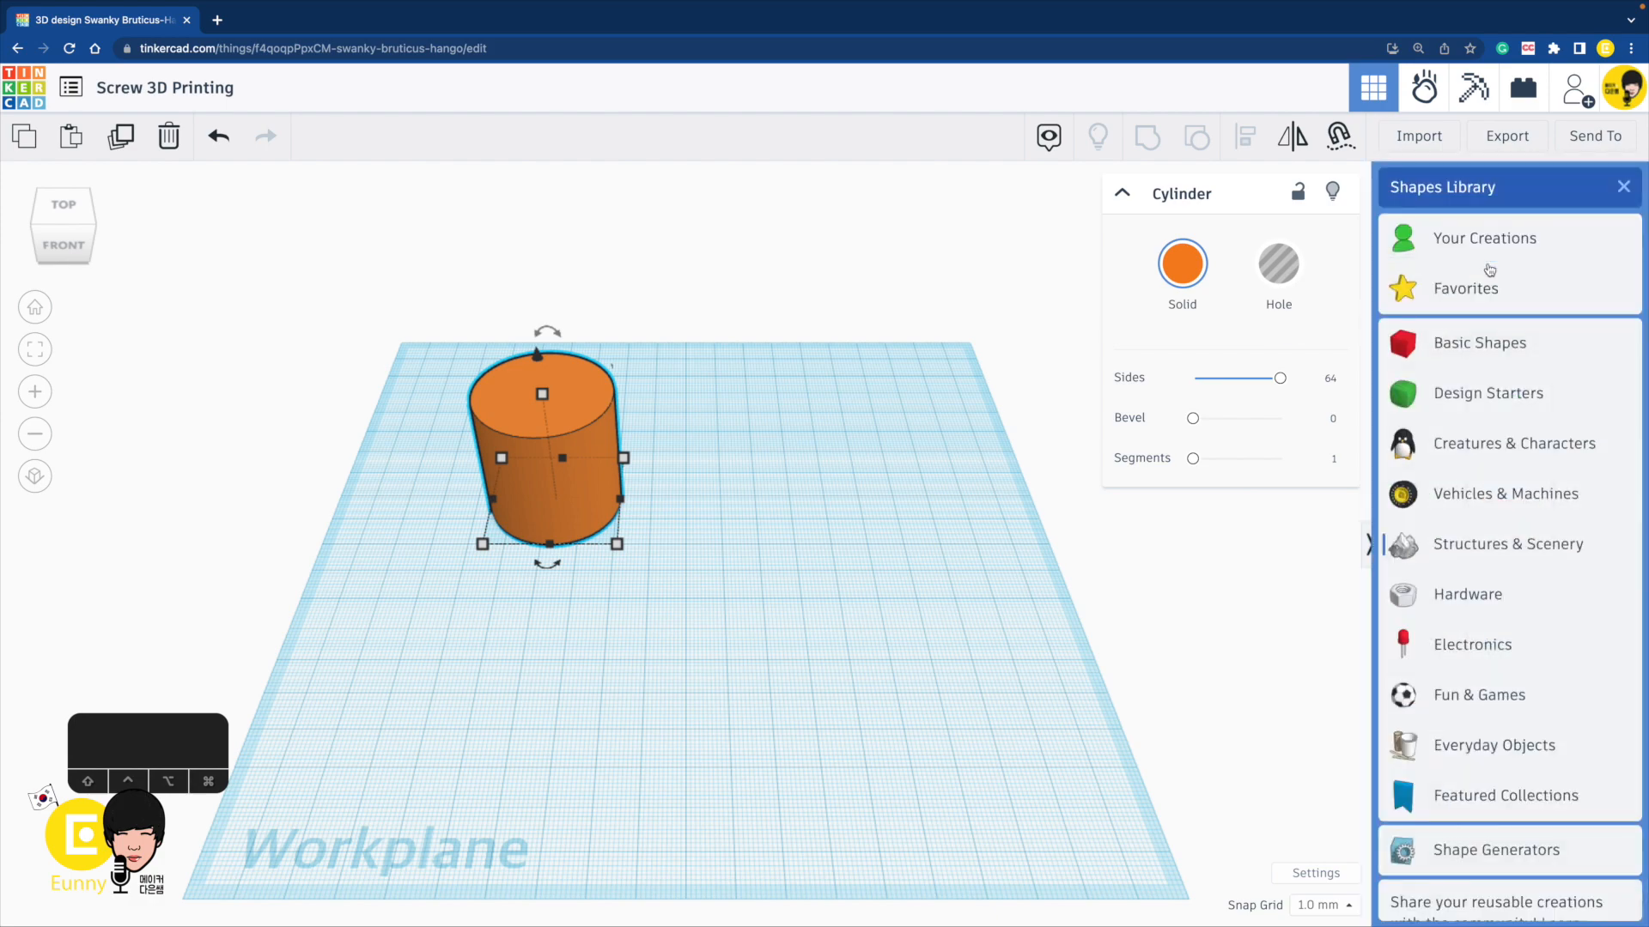
pyautogui.click(1486, 344)
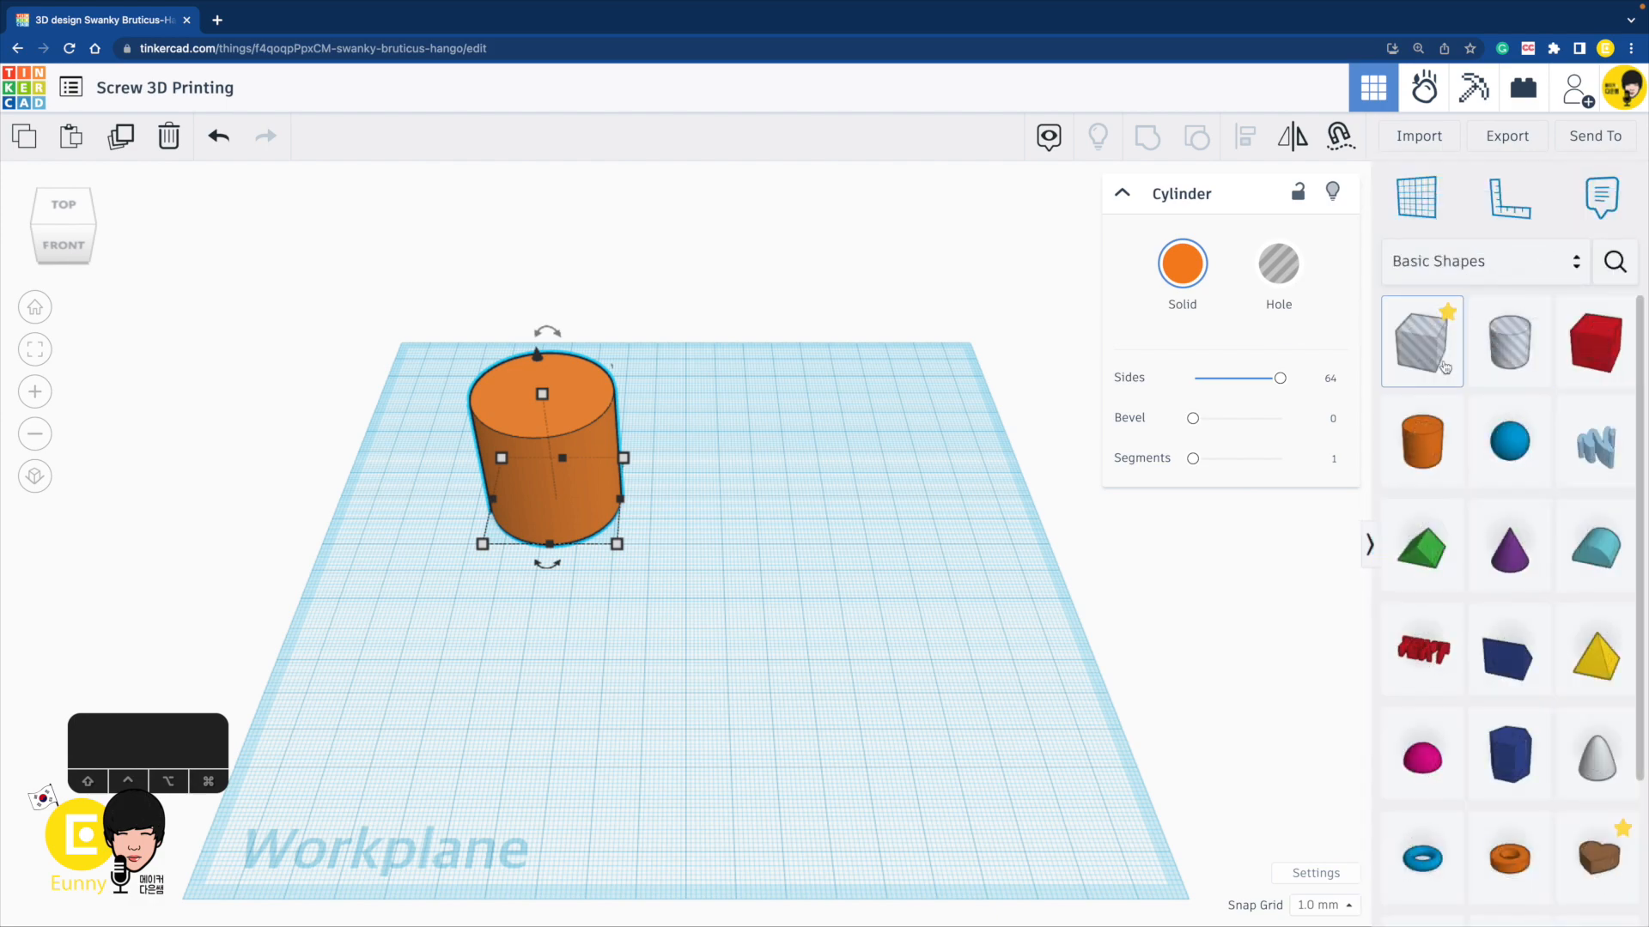
# Search the community shapes for "screw" and place a Screw Threads shape on the workplane beside the cylinder.
pyautogui.click(1613, 262)
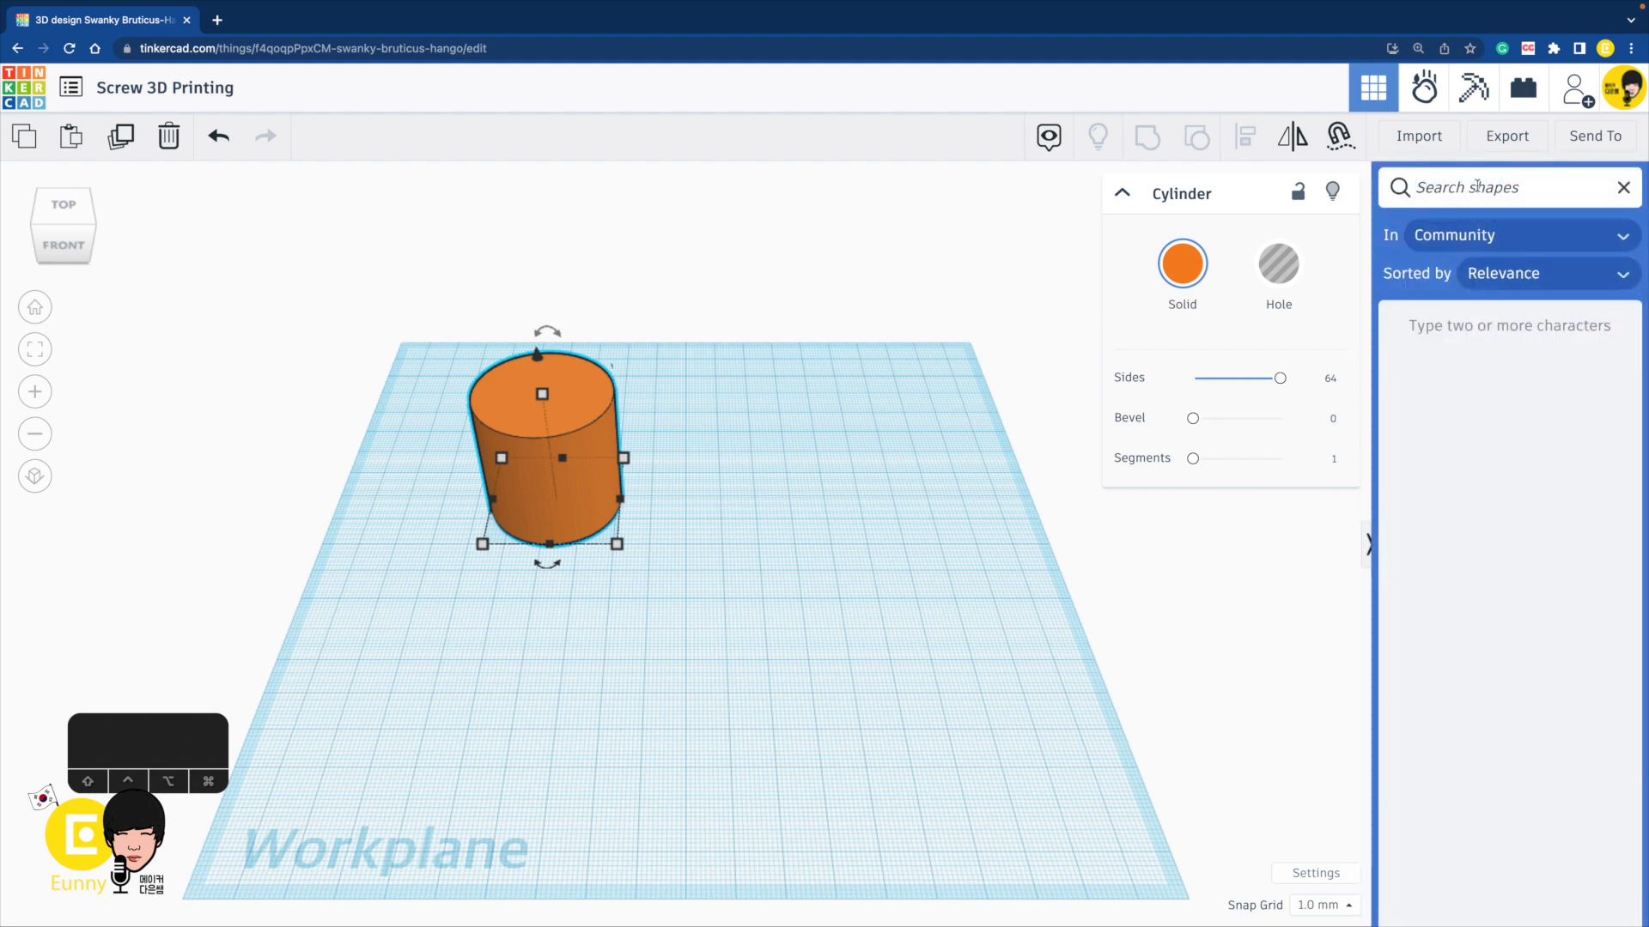
pyautogui.write('screw')
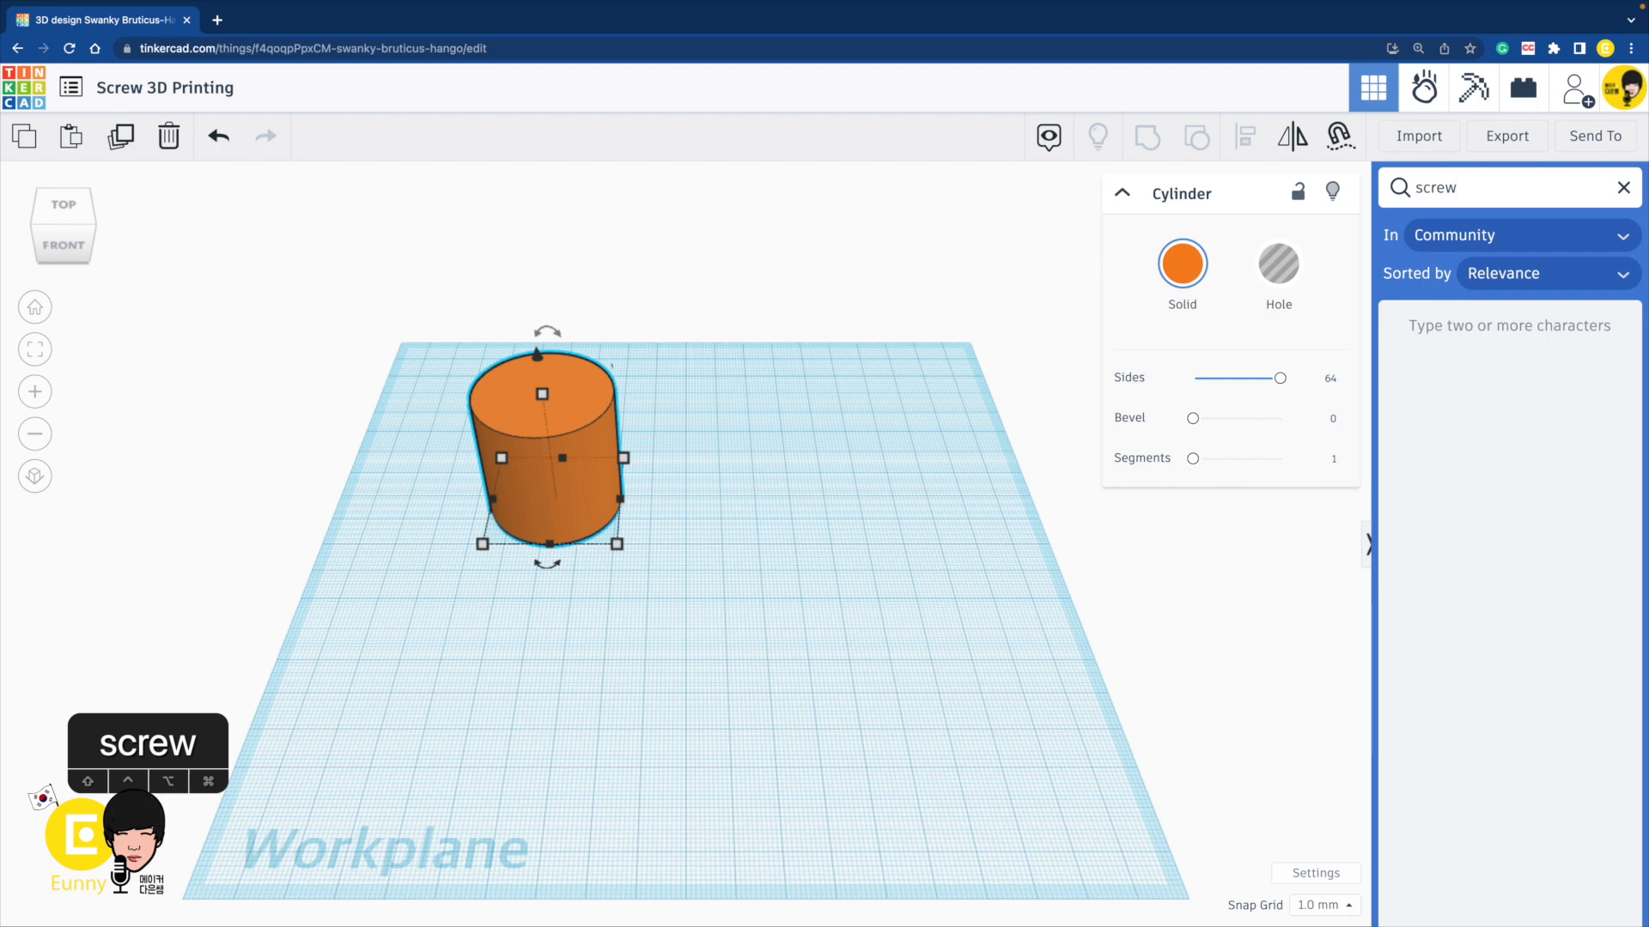
pyautogui.press('Return')
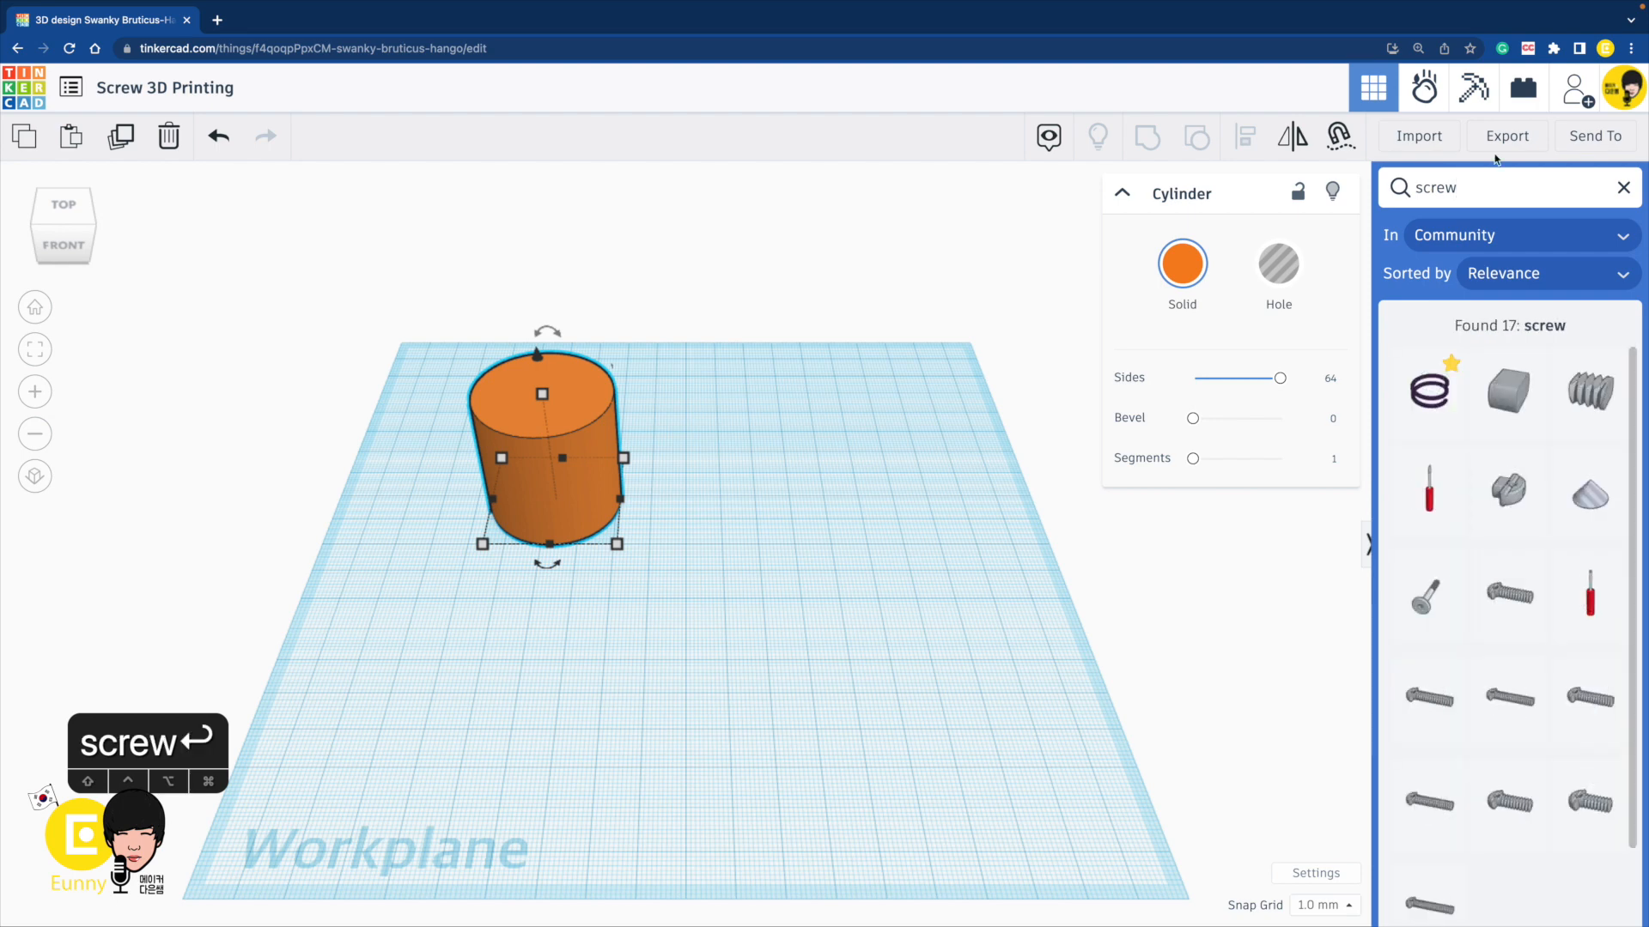
pyautogui.click(1430, 391)
pyautogui.click(820, 587)
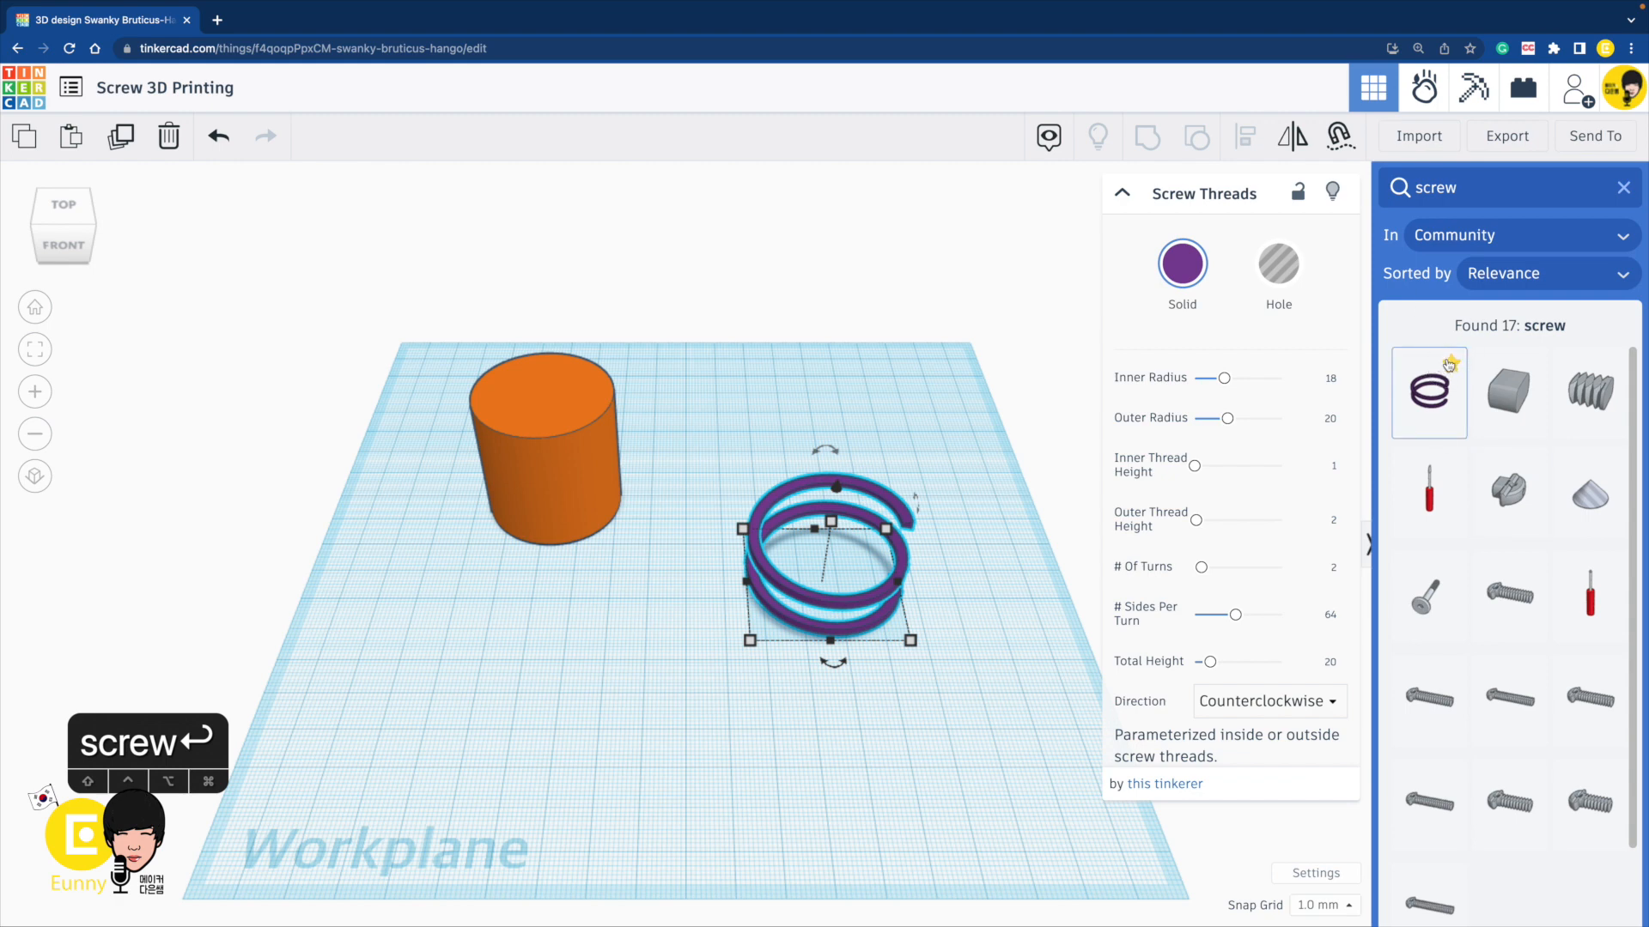
# Close the screw search, look at the Favorites collection and return the shapes library to Basic Shapes.
pyautogui.click(1623, 187)
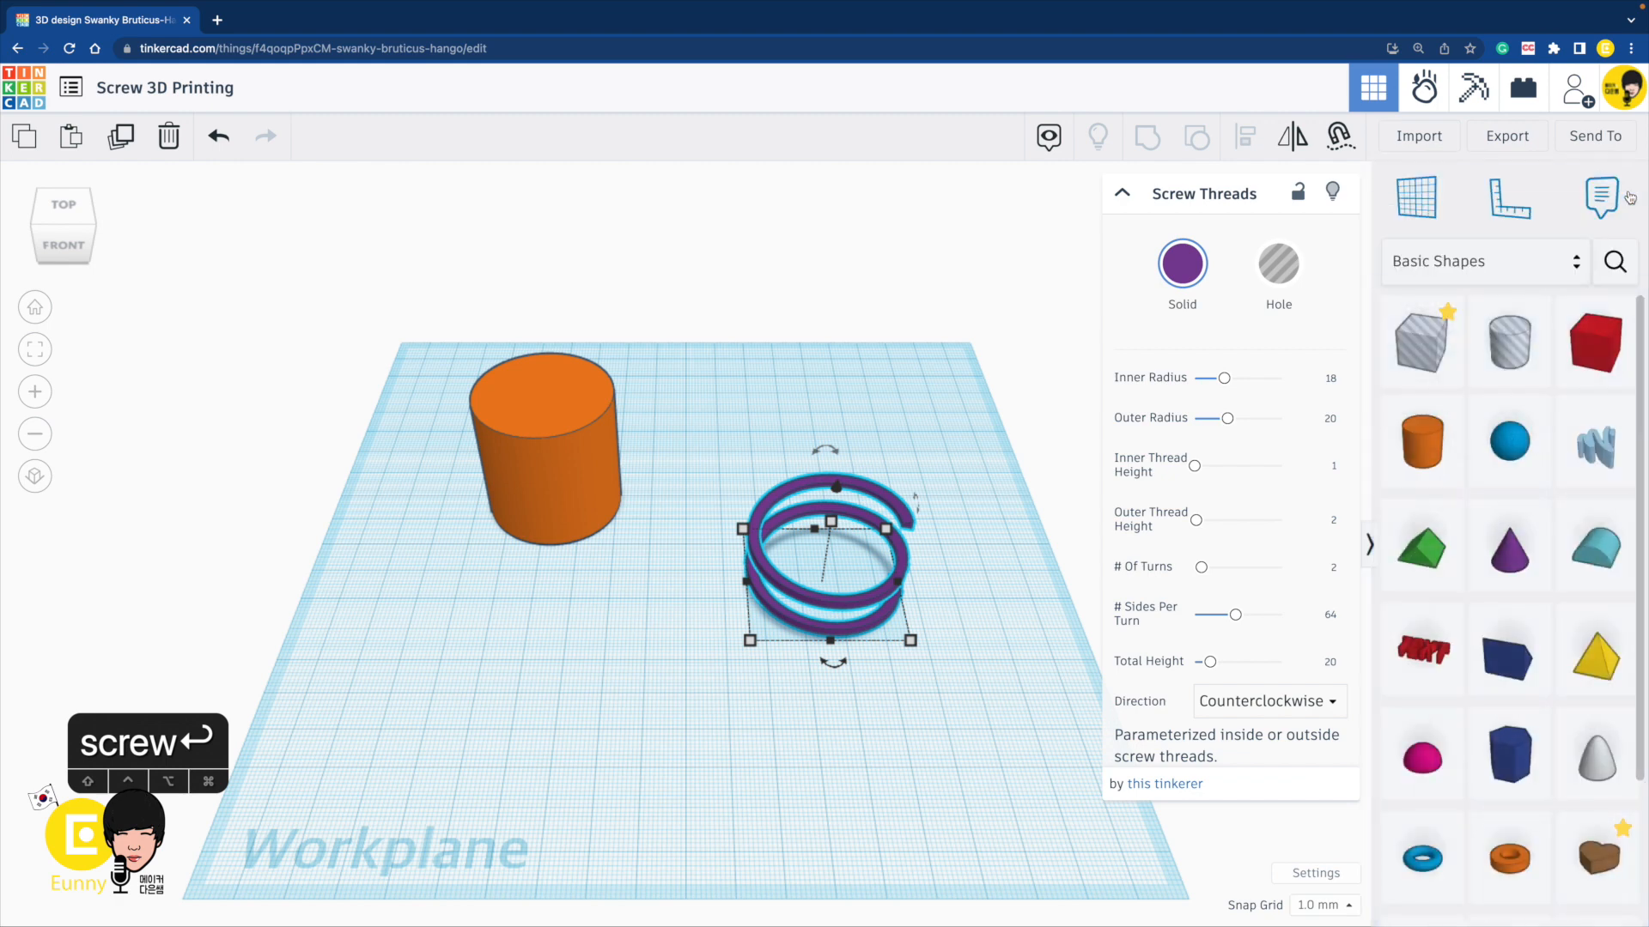
pyautogui.click(1540, 271)
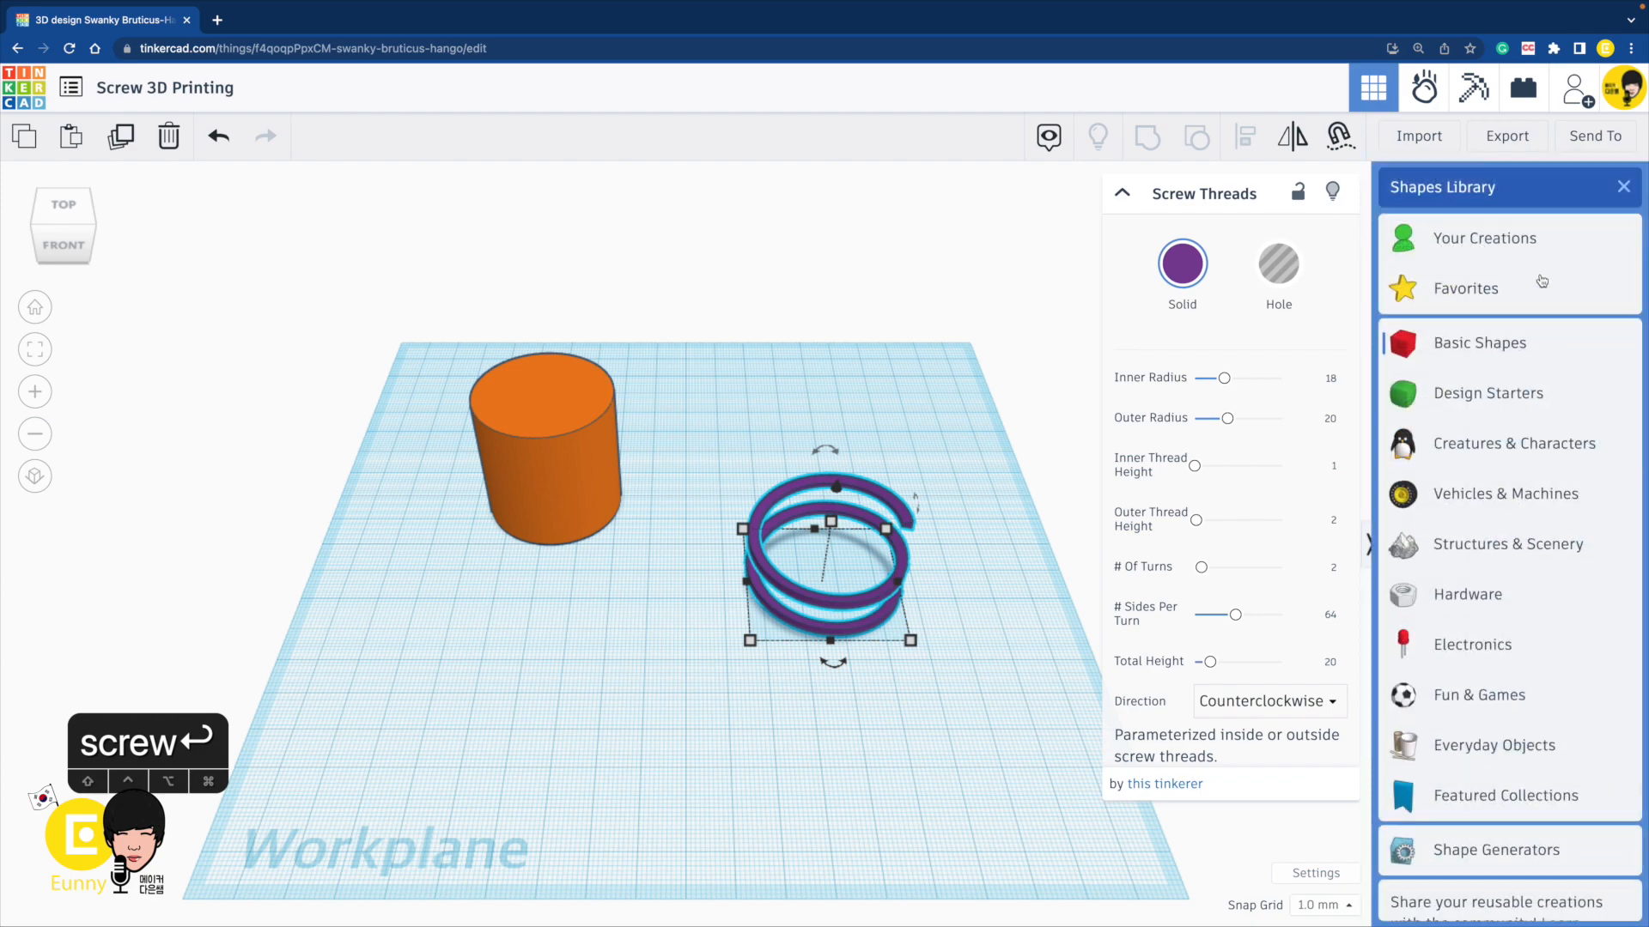
pyautogui.click(1465, 287)
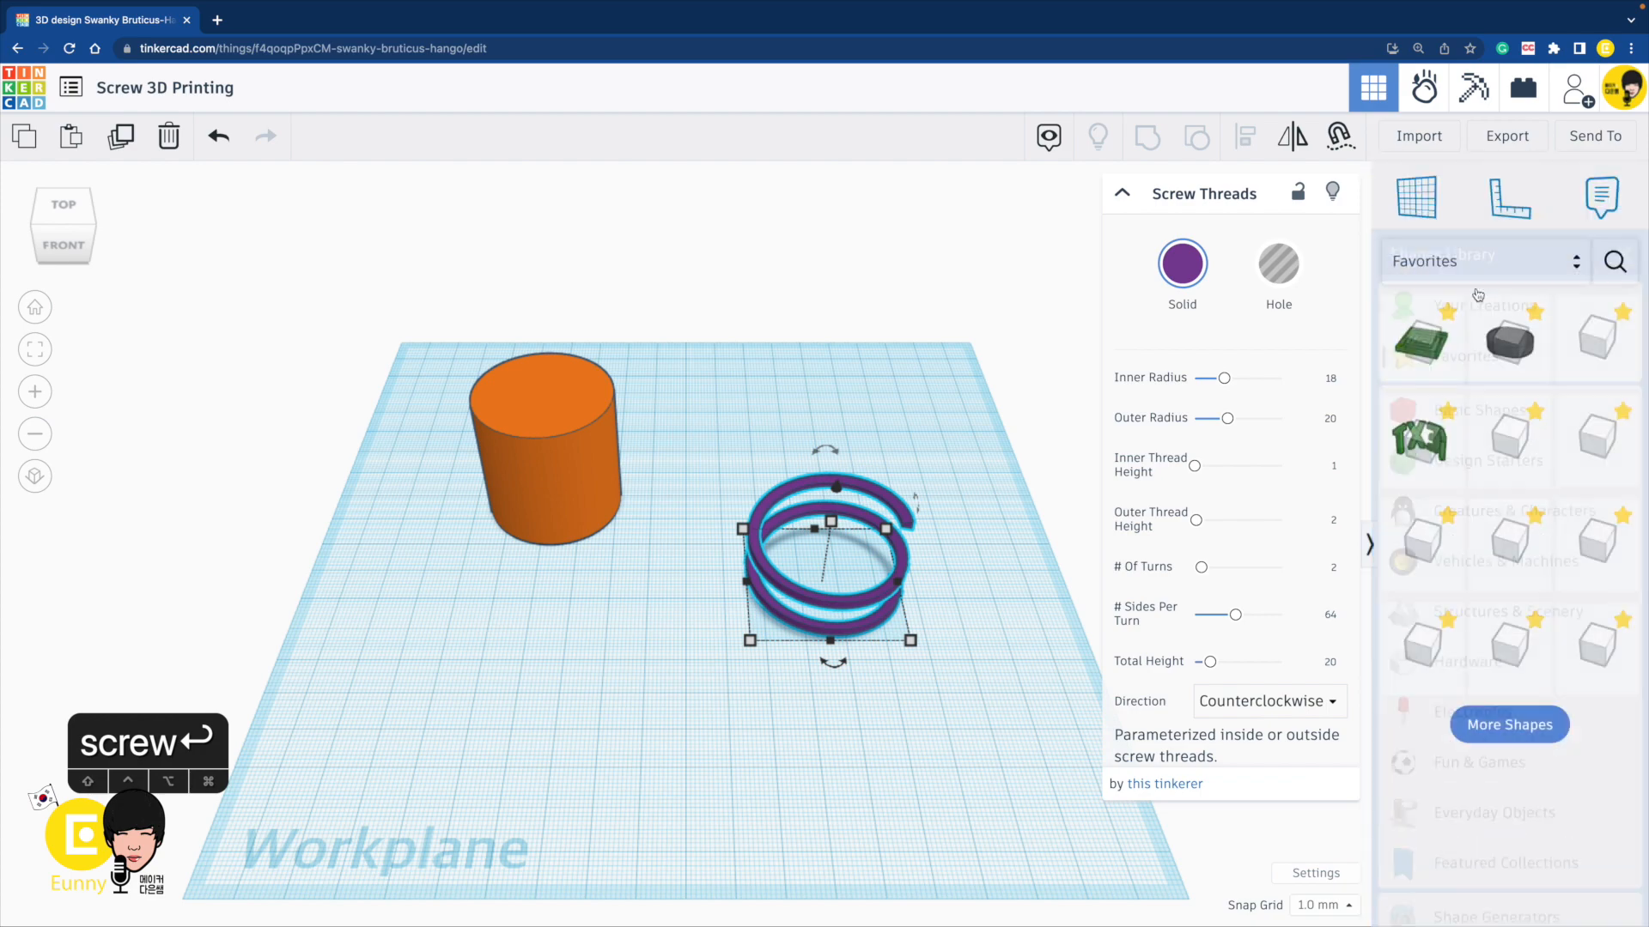
pyautogui.click(1556, 275)
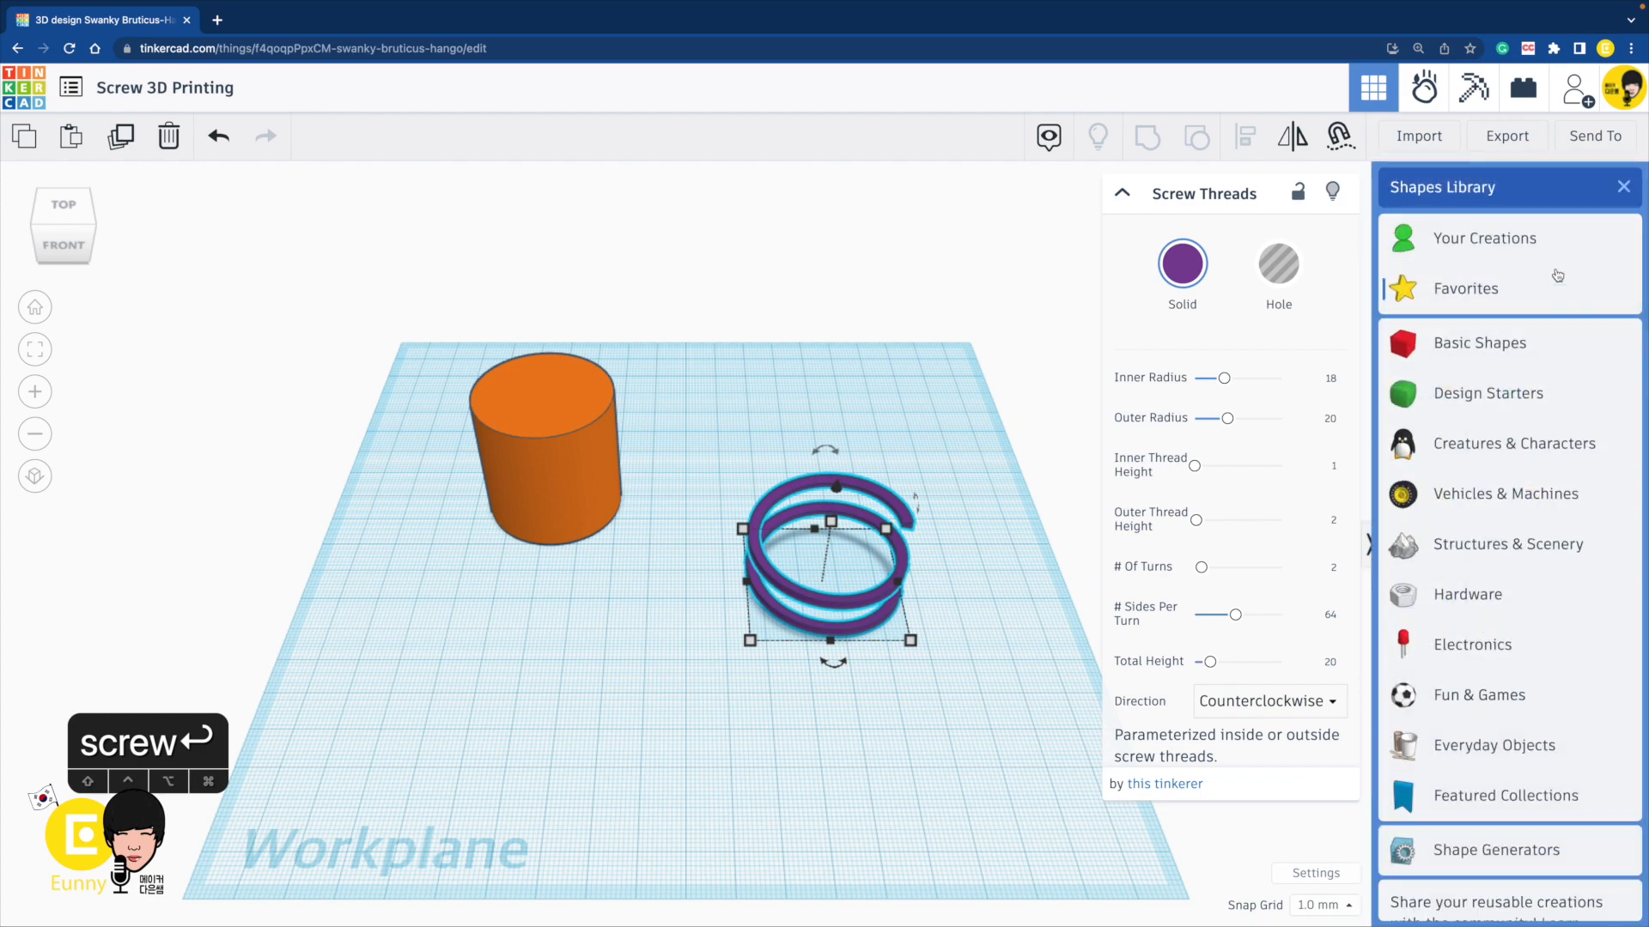
pyautogui.click(1479, 343)
# Try reshaping the screw thread with arbitrary parameter values and scaling it to about 52 mm wide, and delete it.
pyautogui.click(993, 393)
pyautogui.moveTo(993, 393); pyautogui.dragTo(980, 322, button='right')
pyautogui.scroll(2, 980, 323)
pyautogui.keyDown('shift'); pyautogui.moveTo(936, 527); pyautogui.dragTo(940, 460, button='right'); pyautogui.keyUp('shift')
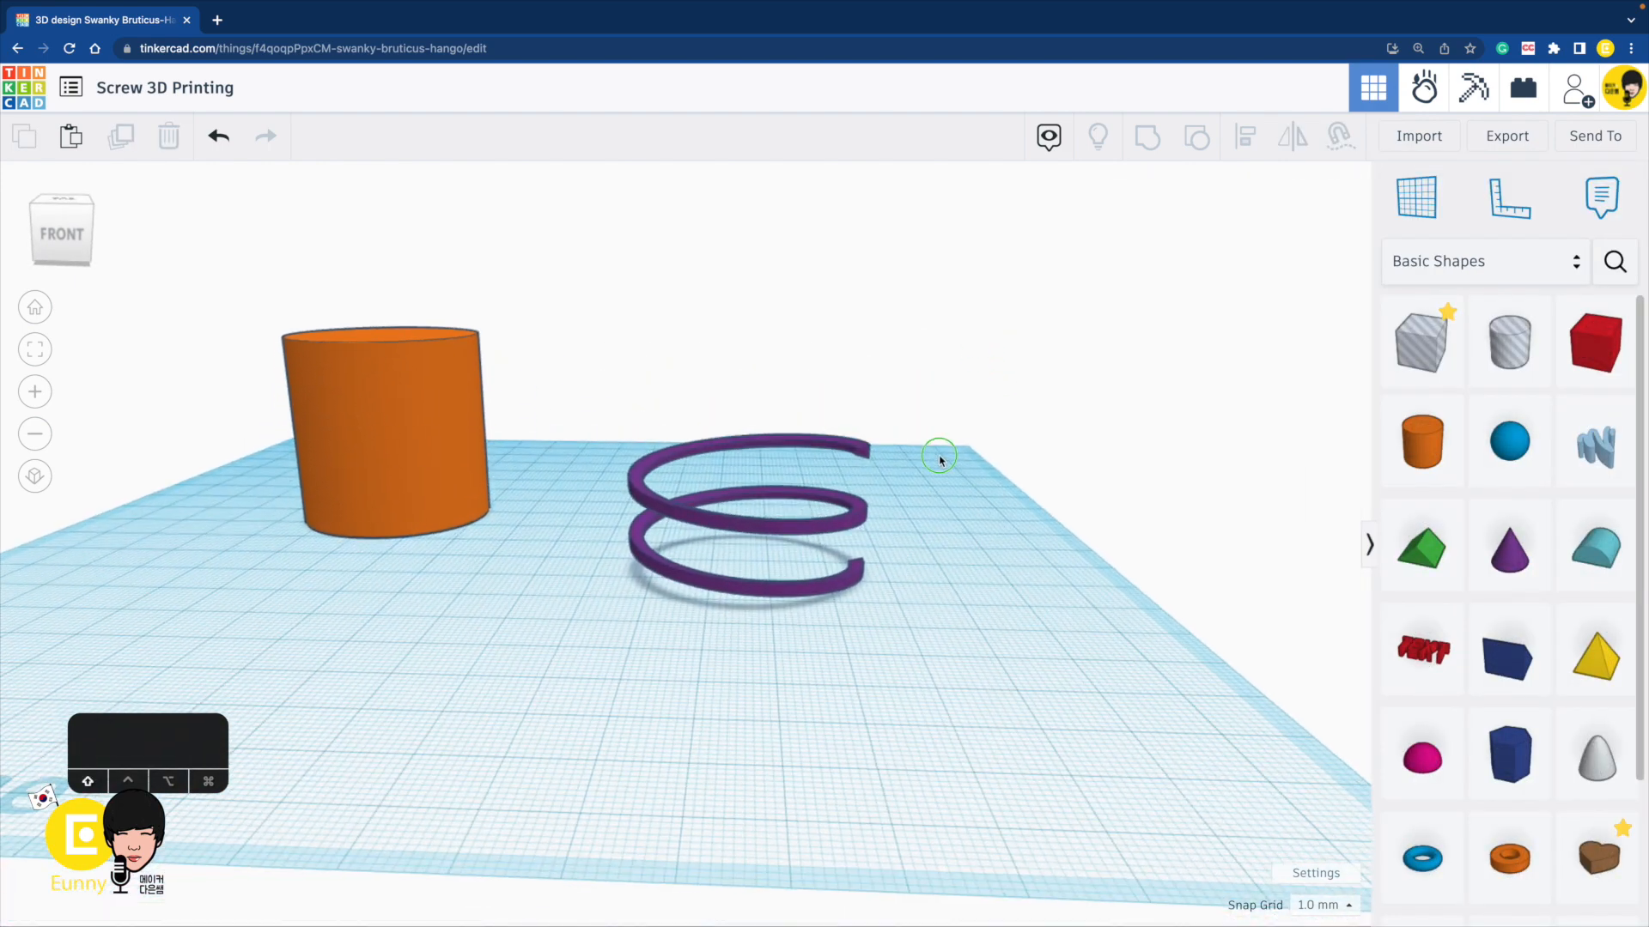
pyautogui.click(834, 530)
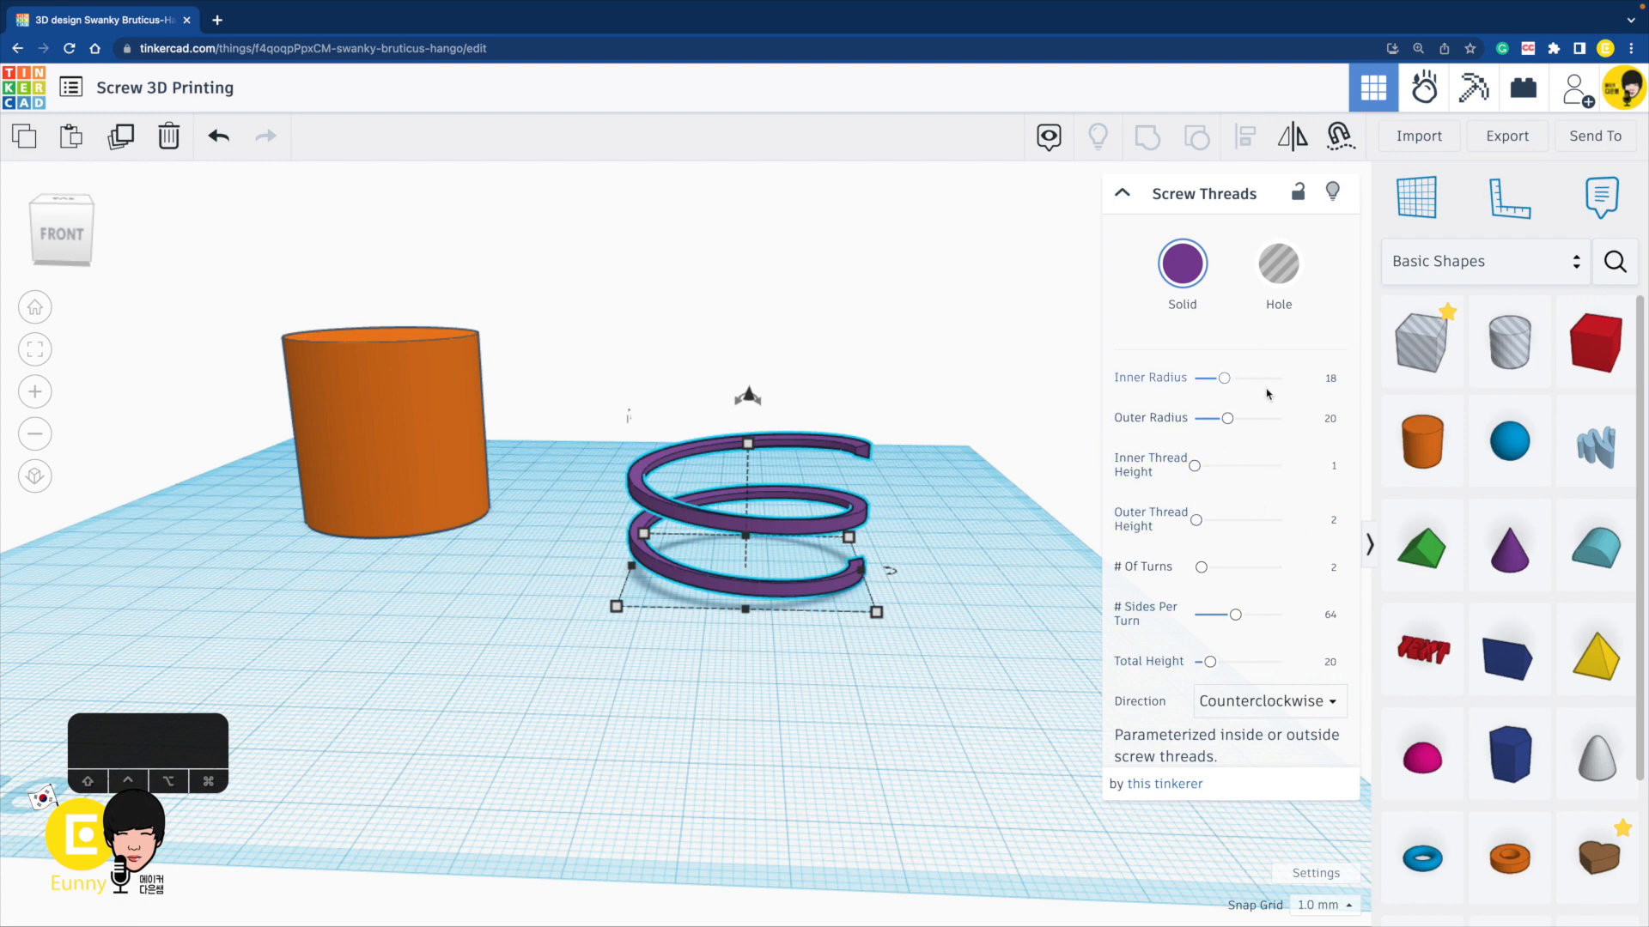
pyautogui.moveTo(1226, 380); pyautogui.dragTo(1247, 615)
pyautogui.moveTo(1091, 610); pyautogui.dragTo(828, 664, button='right')
pyautogui.moveTo(828, 665); pyautogui.dragTo(819, 593)
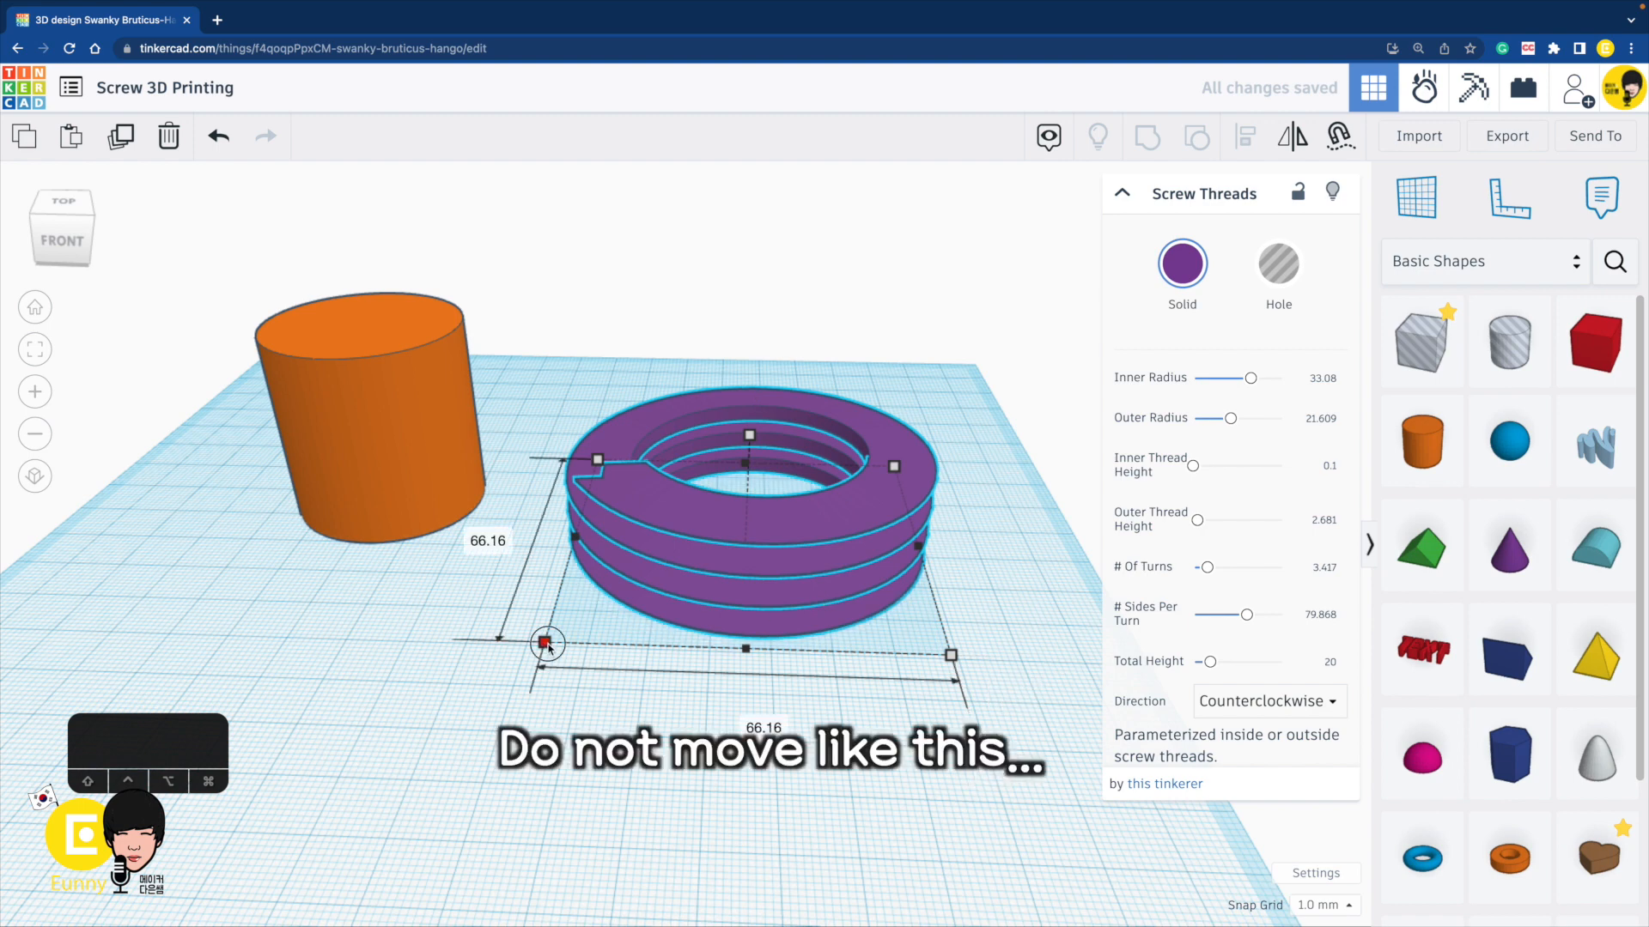
pyautogui.moveTo(546, 644); pyautogui.dragTo(646, 598)
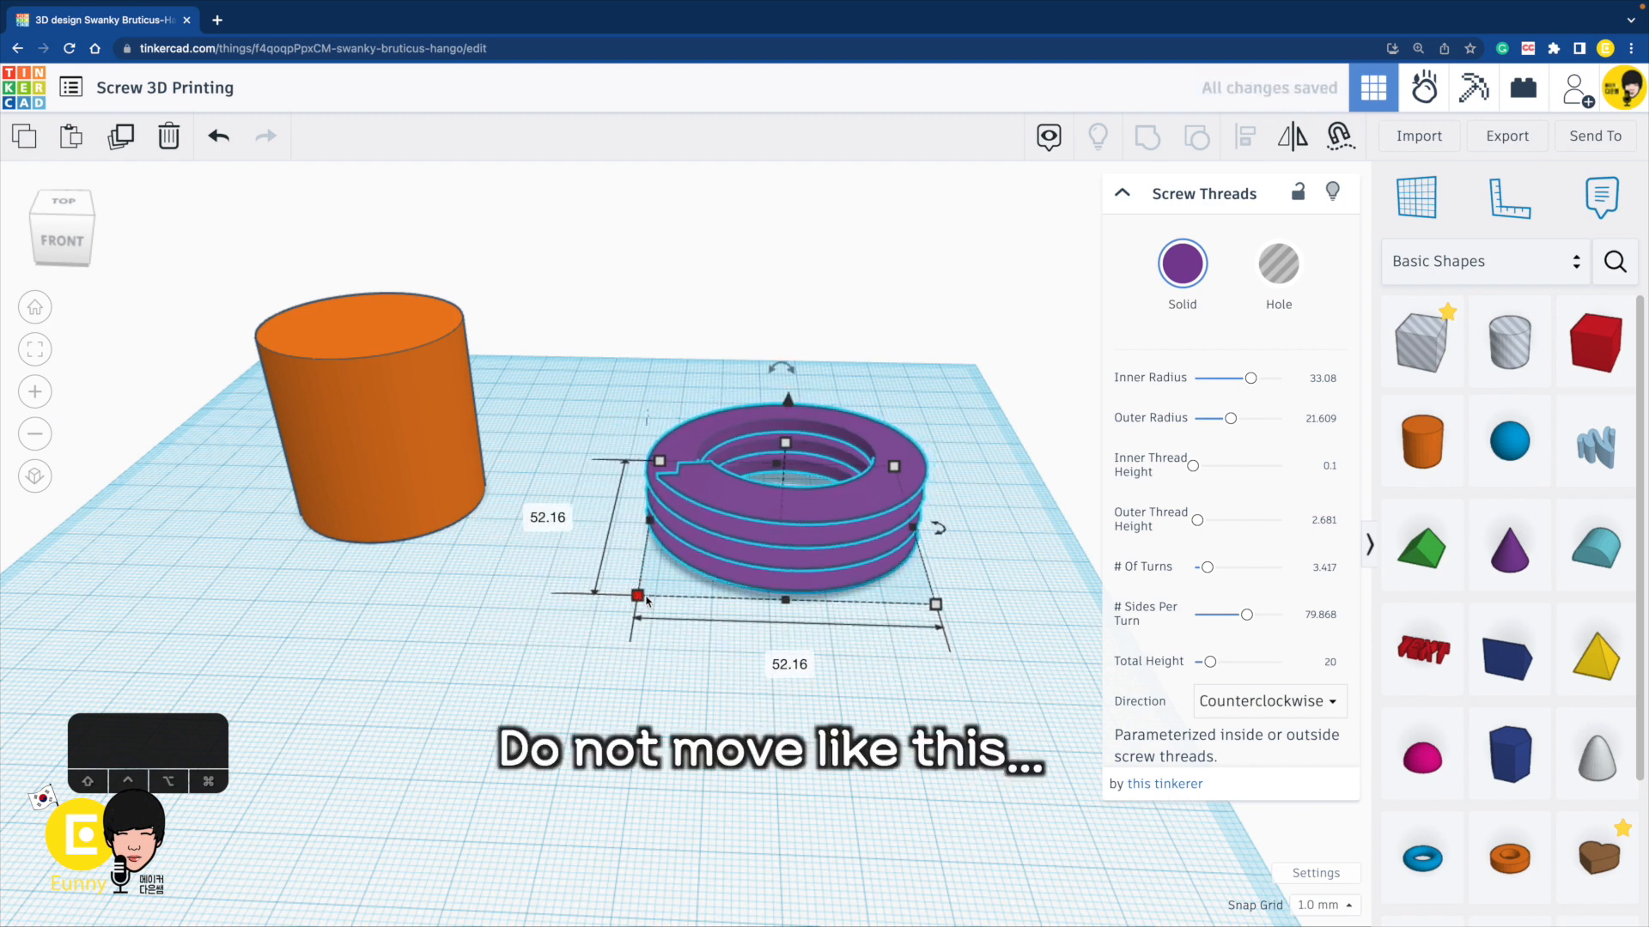
pyautogui.press('BackSpace')
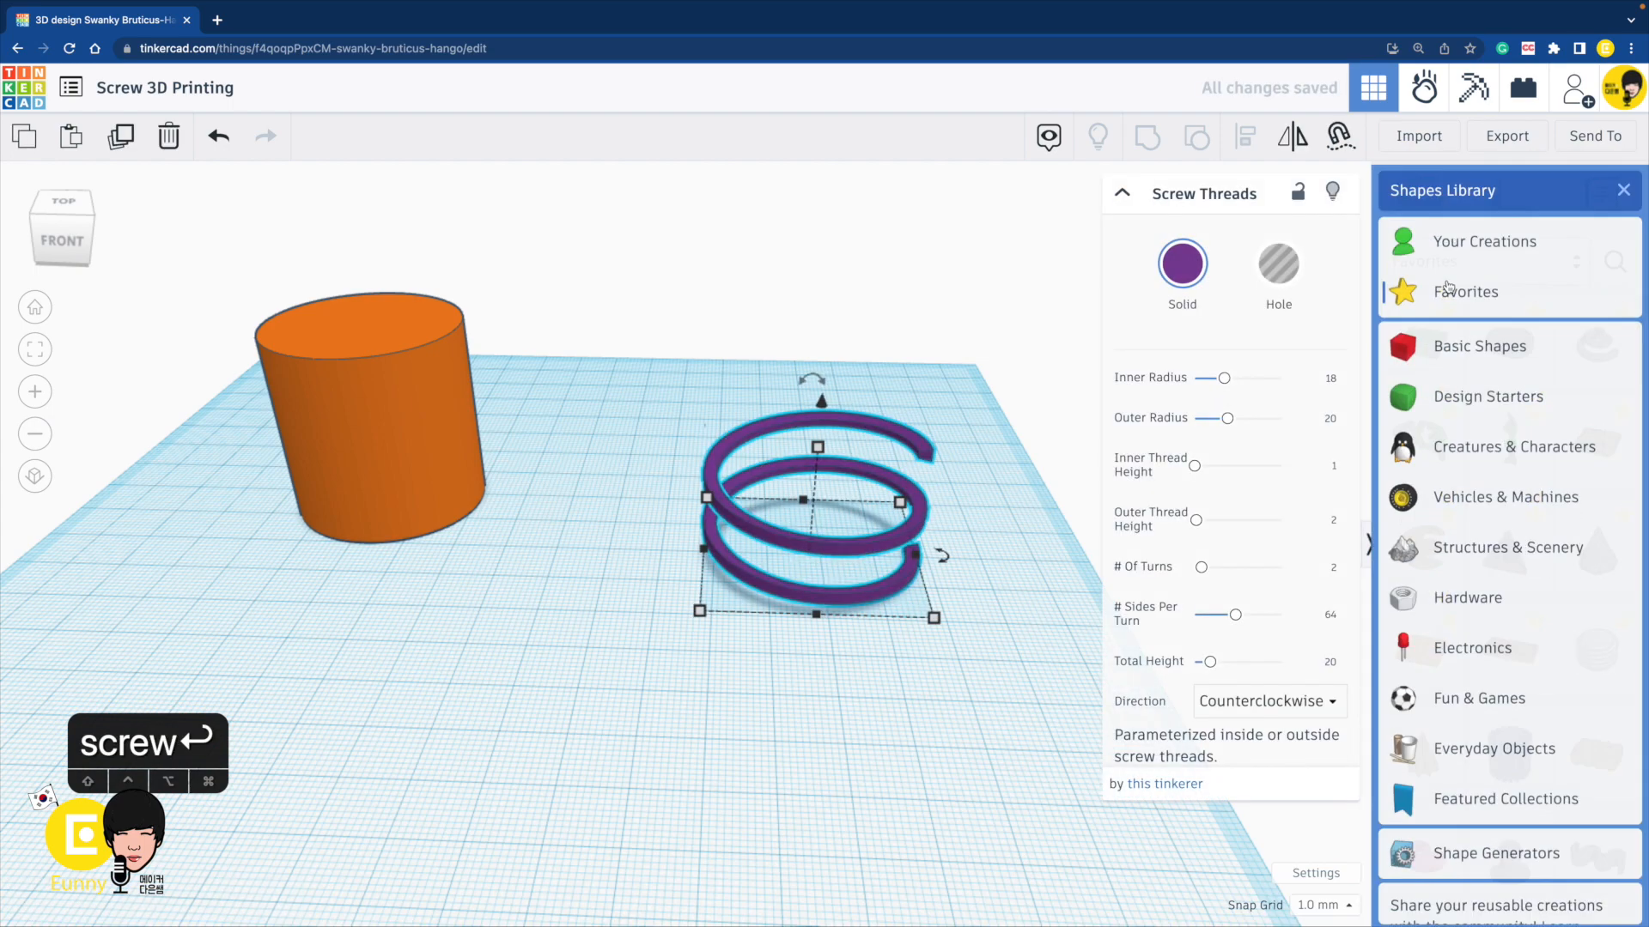
# Move the screw thread 15 mm closer to the cylinder and 10 mm toward the front of the workplane.
pyautogui.click(913, 366)
pyautogui.click(885, 538)
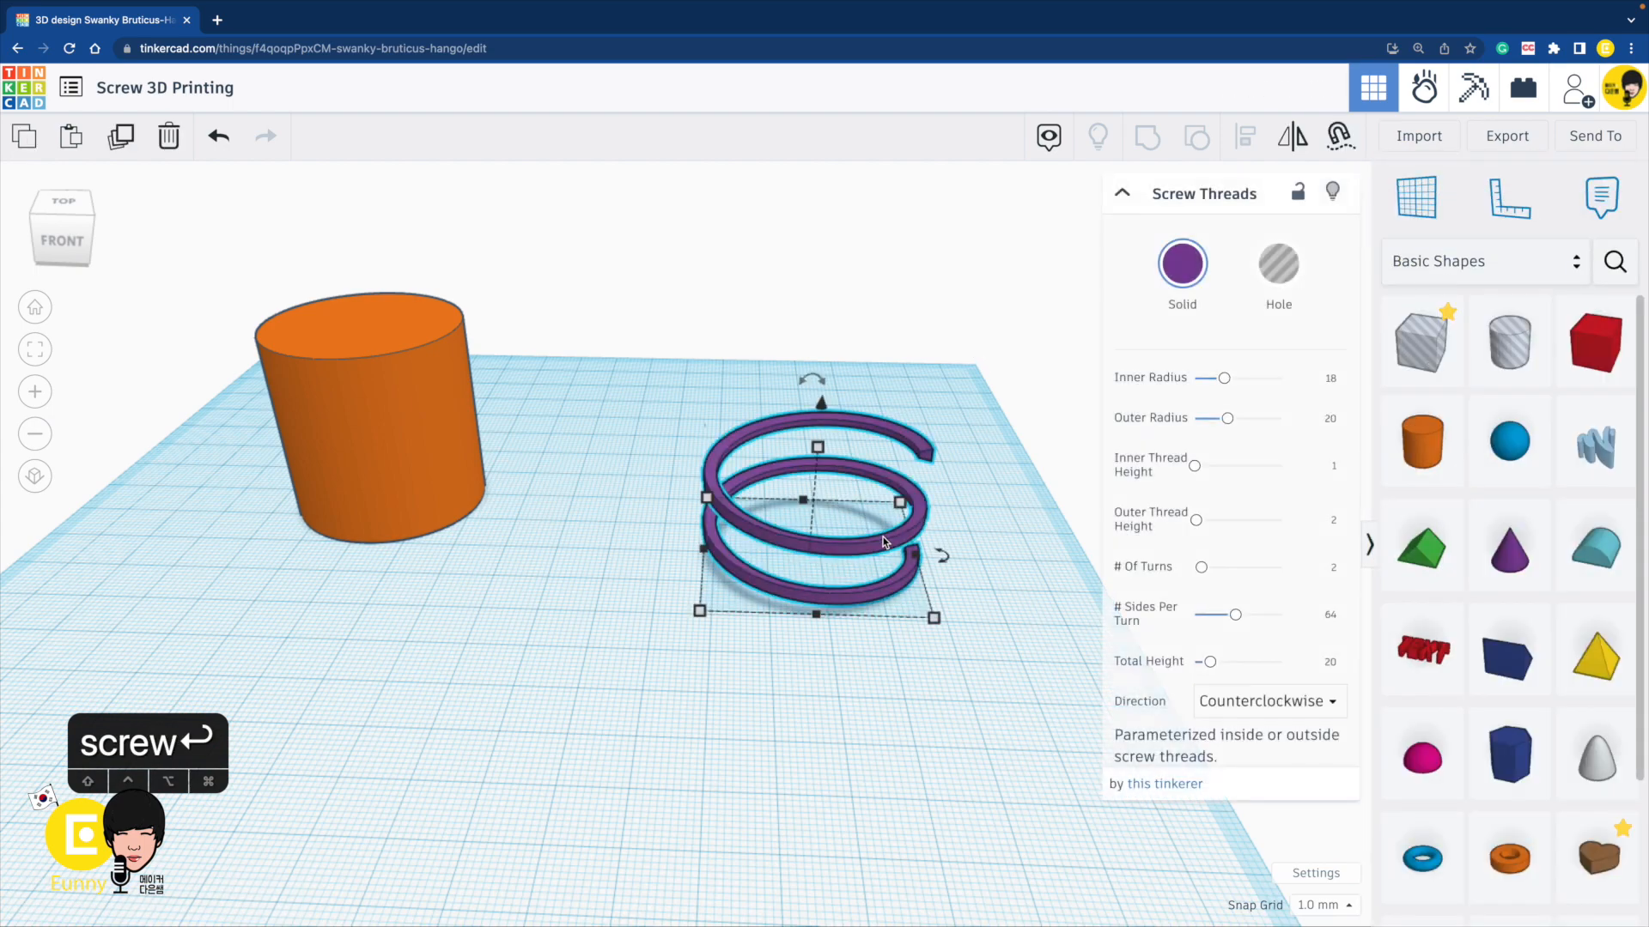
pyautogui.moveTo(885, 538); pyautogui.dragTo(781, 576)
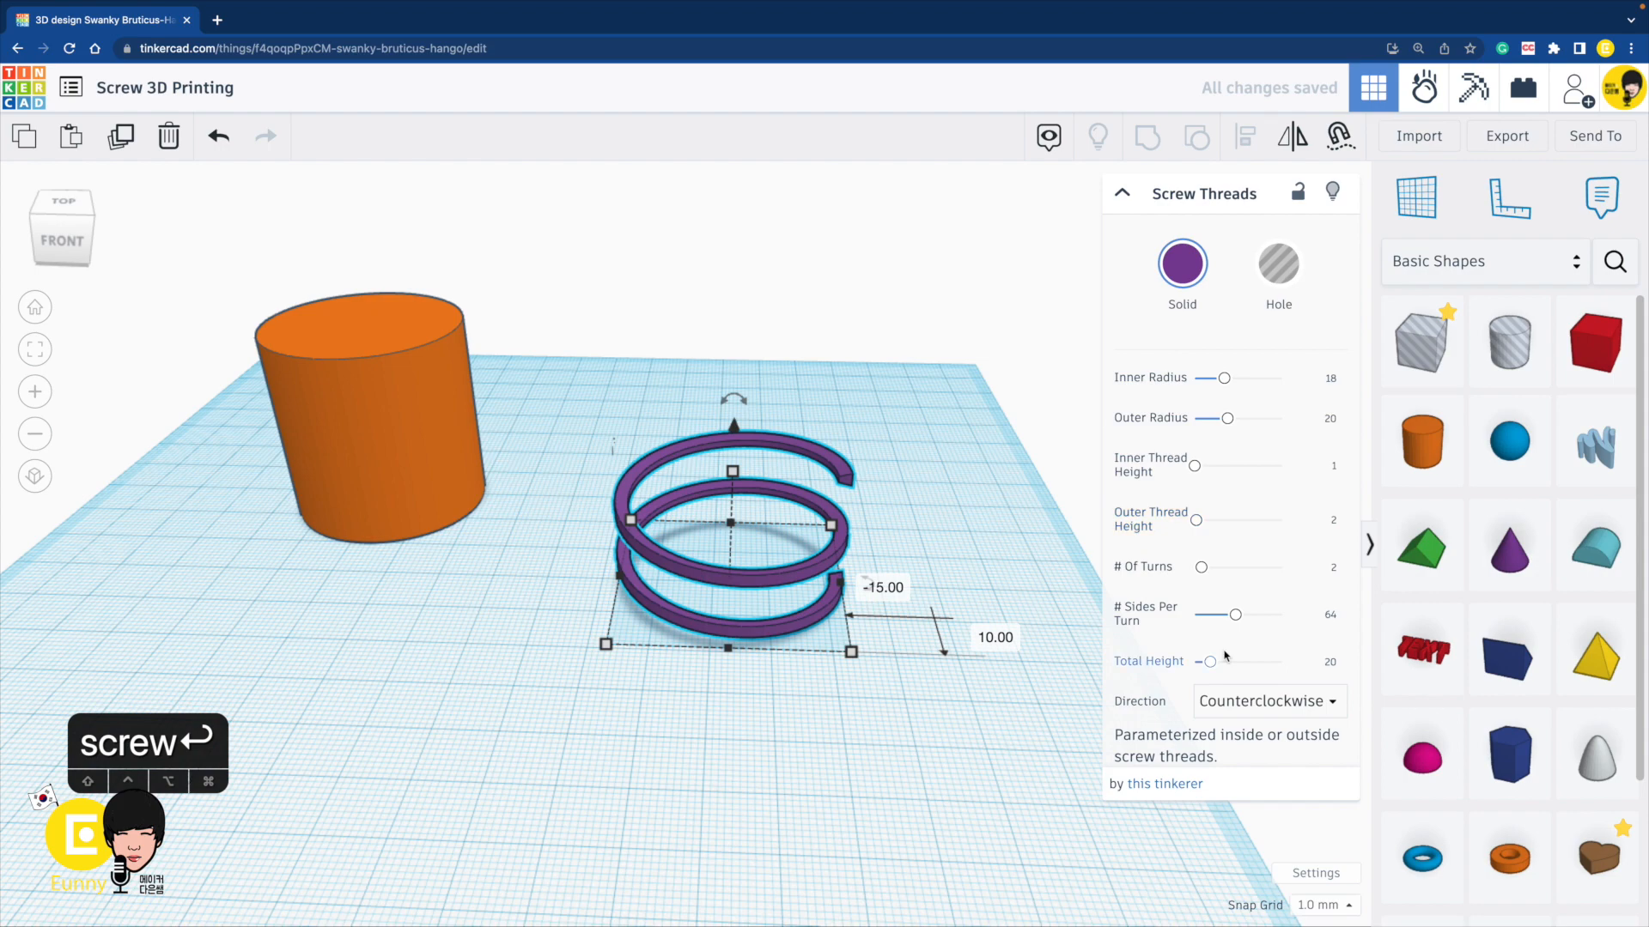
pyautogui.click(983, 548)
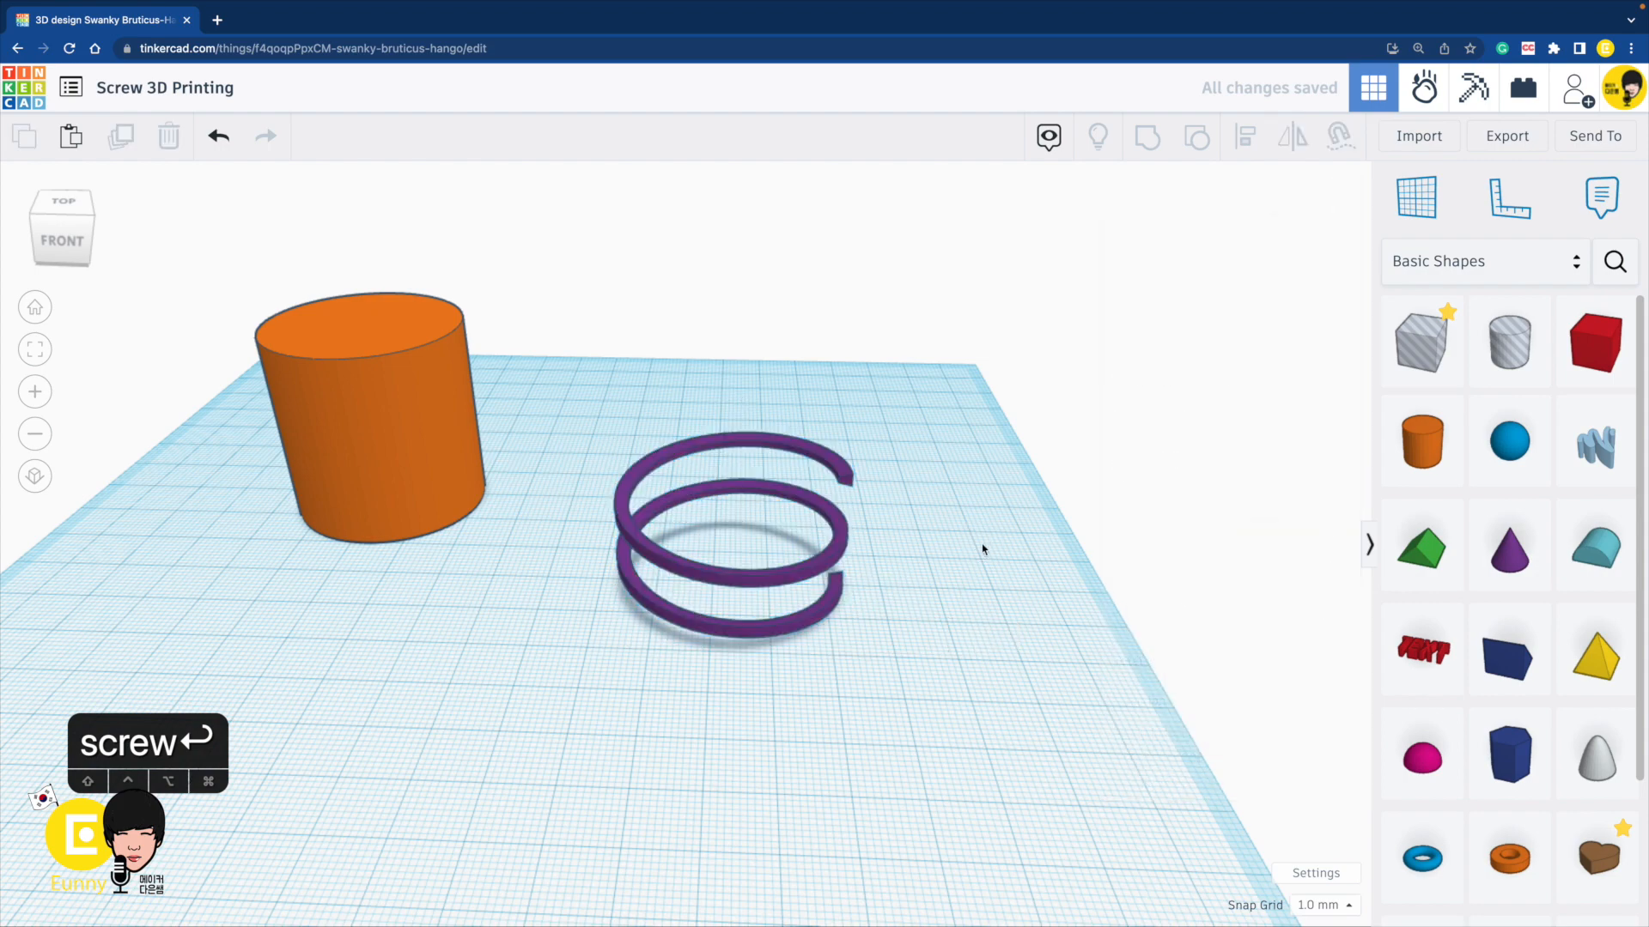
# Measure the screw thread's overall width, depth and height to compare them with its Outer Radius and Total Height parameters.
pyautogui.click(724, 586)
pyautogui.moveTo(959, 425); pyautogui.dragTo(859, 536, button='right')
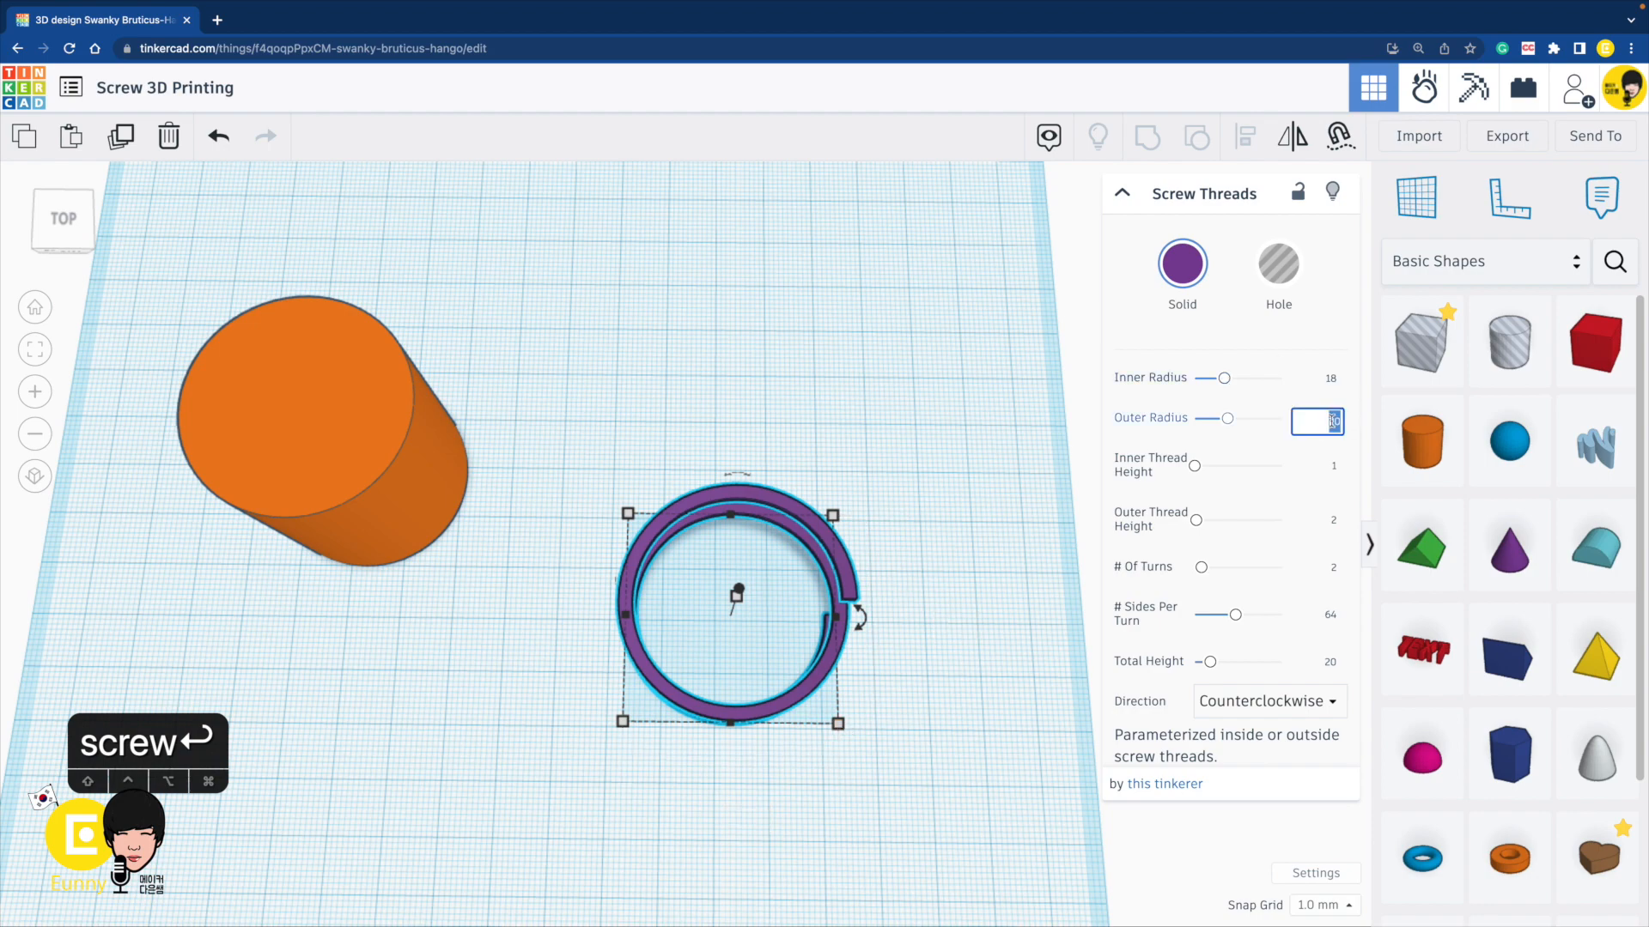
pyautogui.click(841, 729)
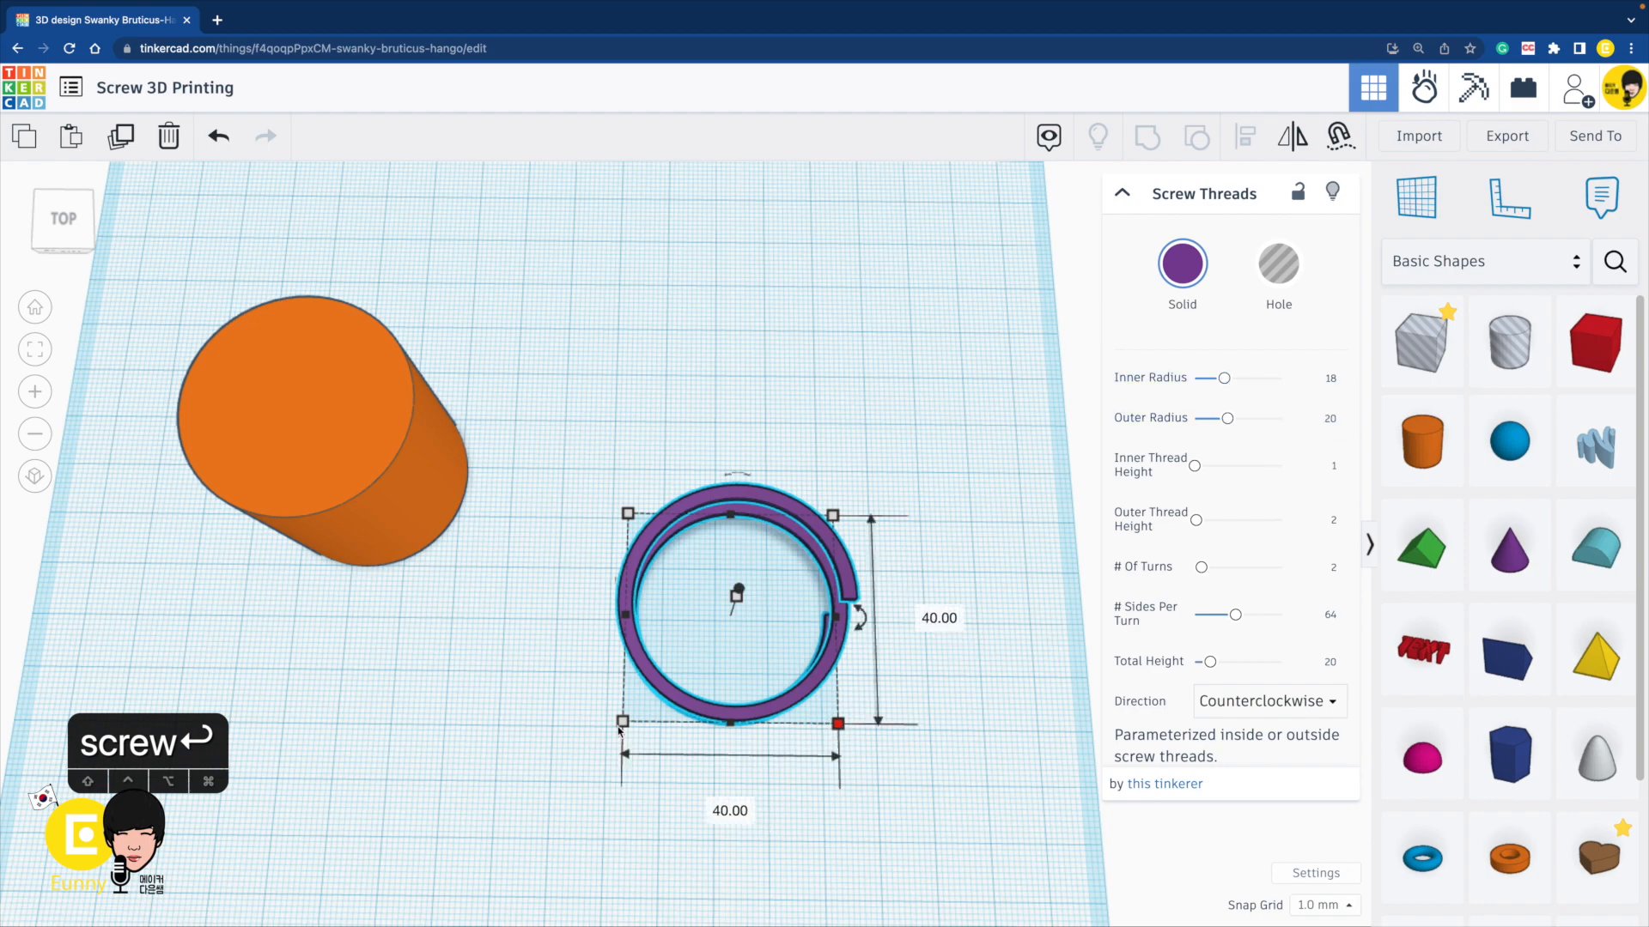
pyautogui.click(959, 686)
pyautogui.moveTo(959, 684); pyautogui.dragTo(951, 524, button='right')
pyautogui.click(797, 551)
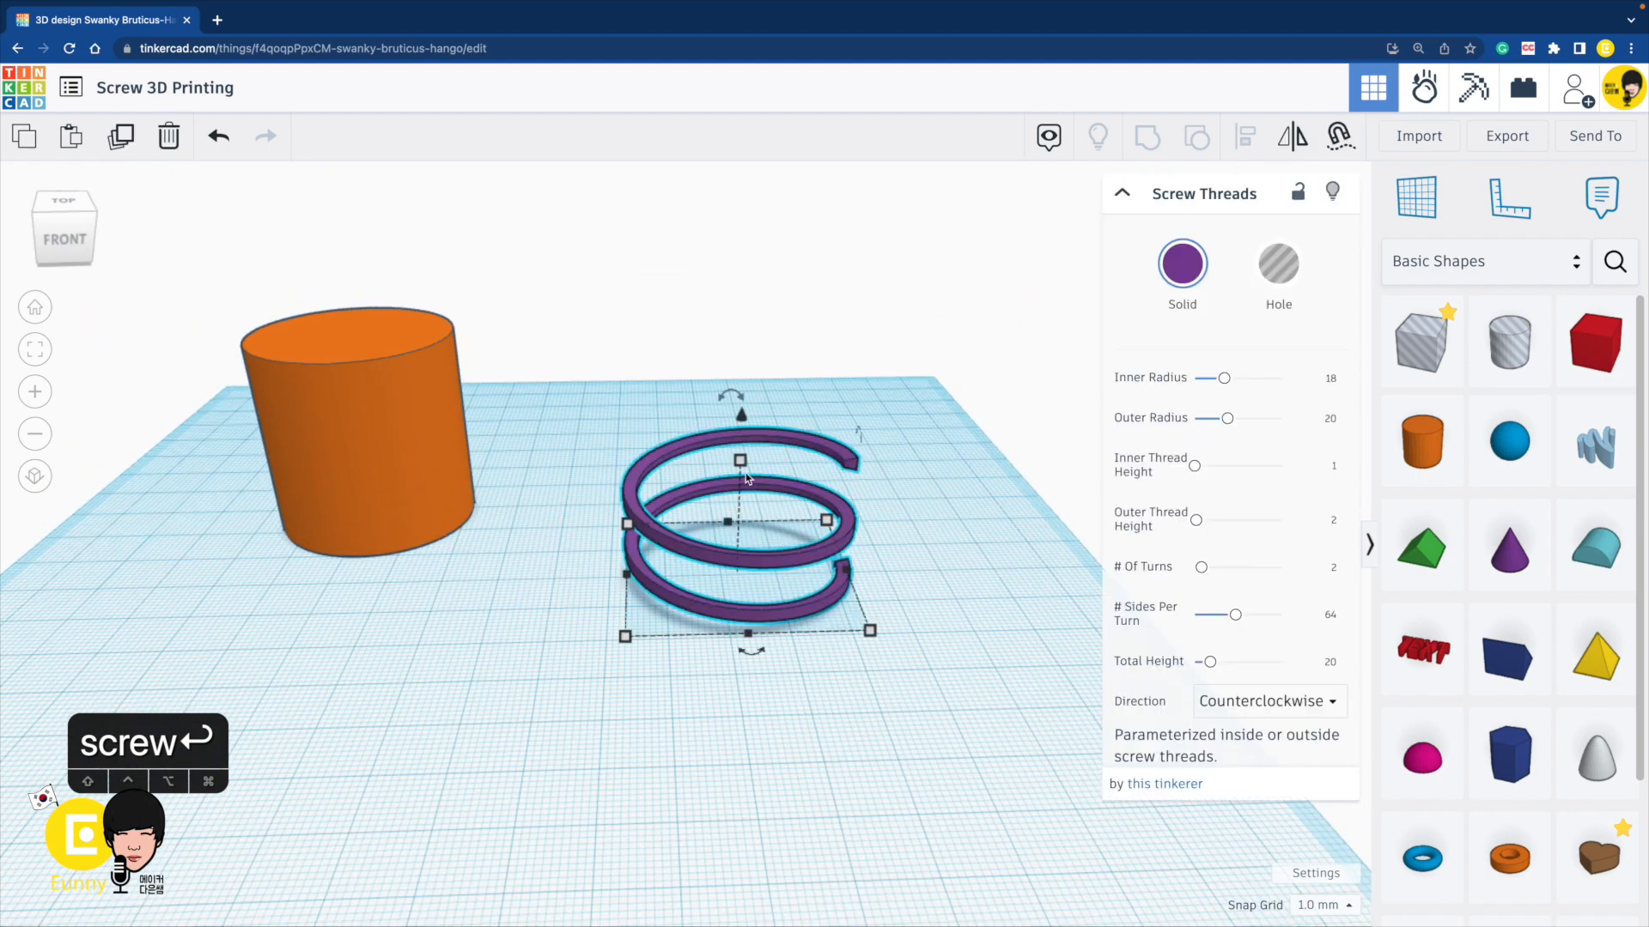
pyautogui.click(740, 461)
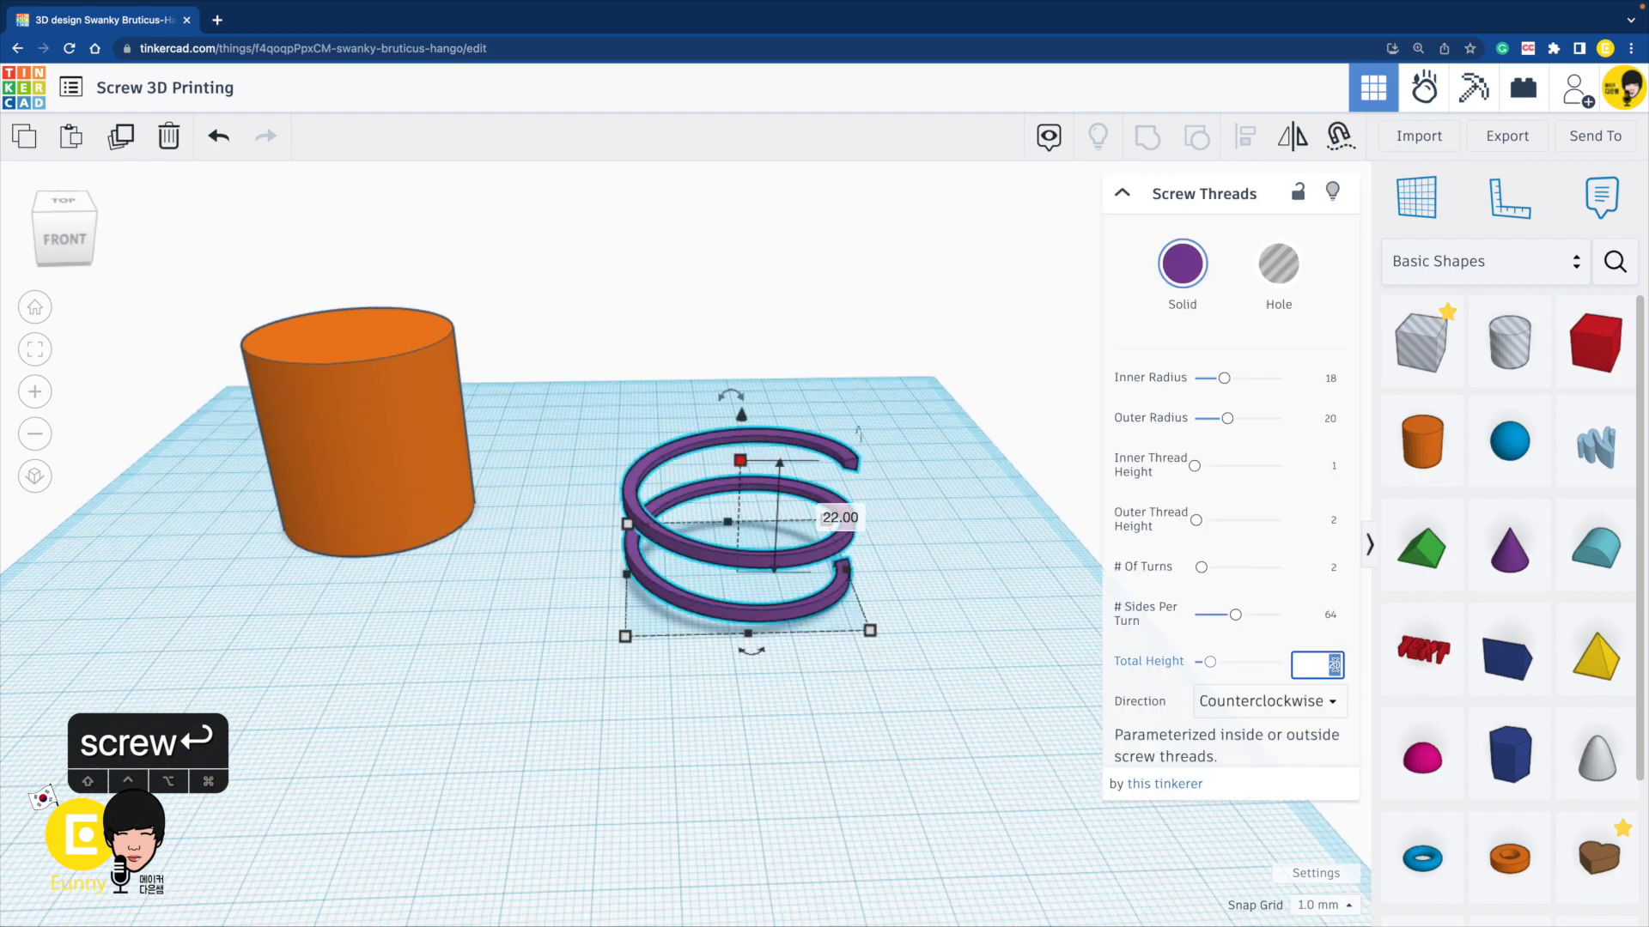
pyautogui.click(926, 528)
# Set the screw thread's sides per turn to 128 and its outer radius to 19.
pyautogui.click(780, 560)
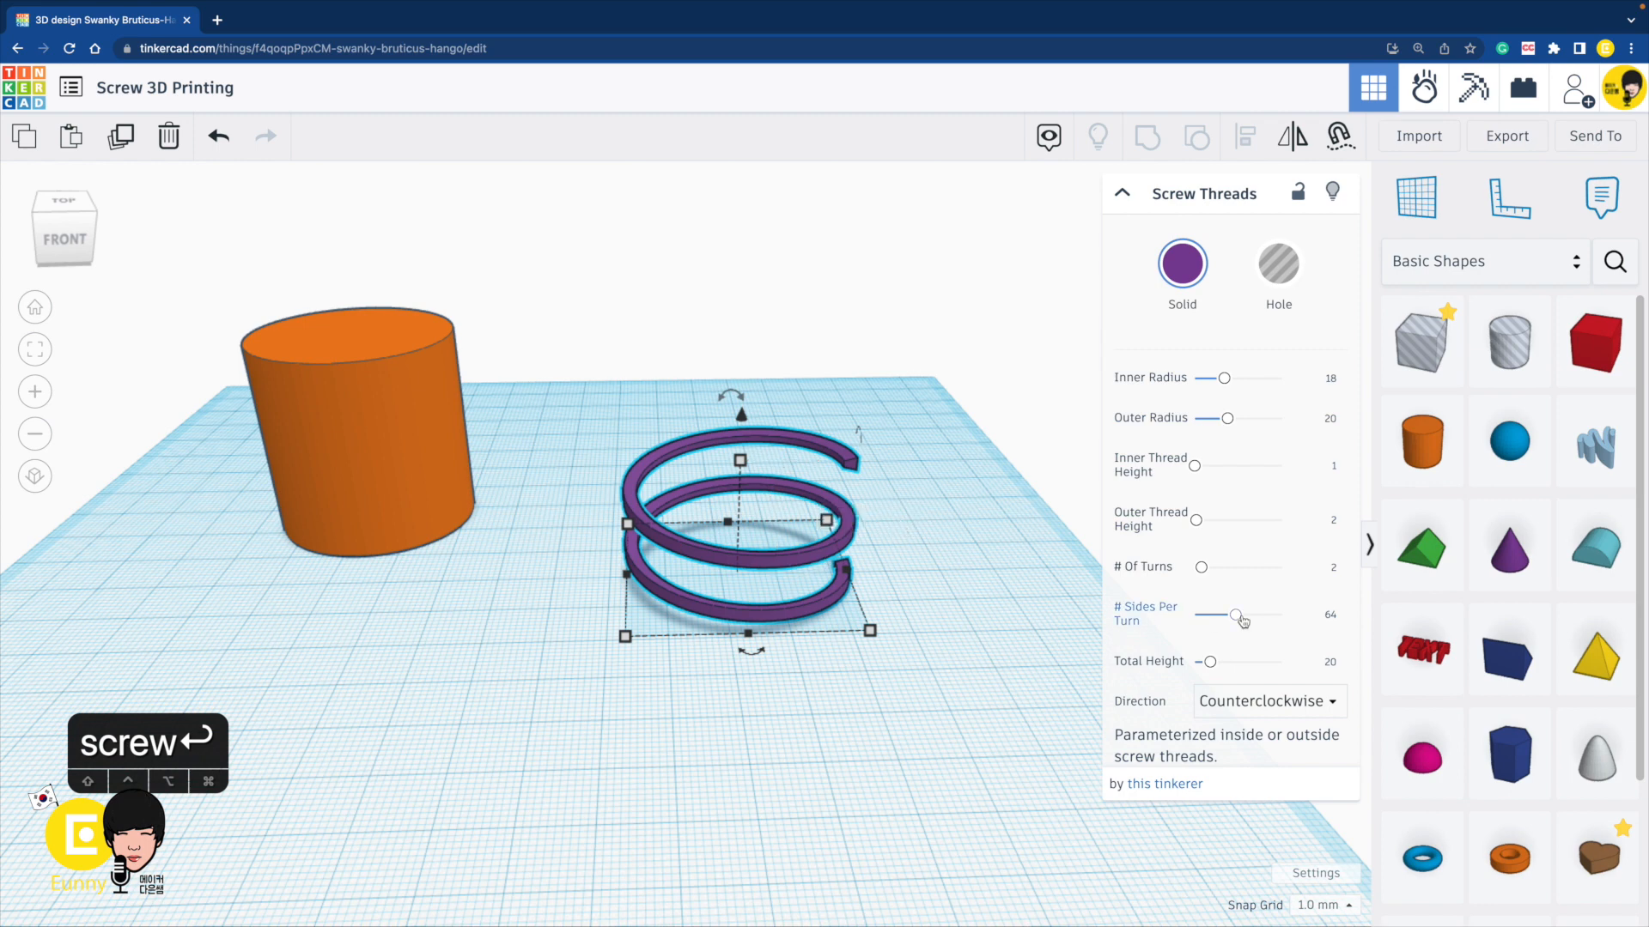
pyautogui.moveTo(1236, 619); pyautogui.dragTo(1318, 616)
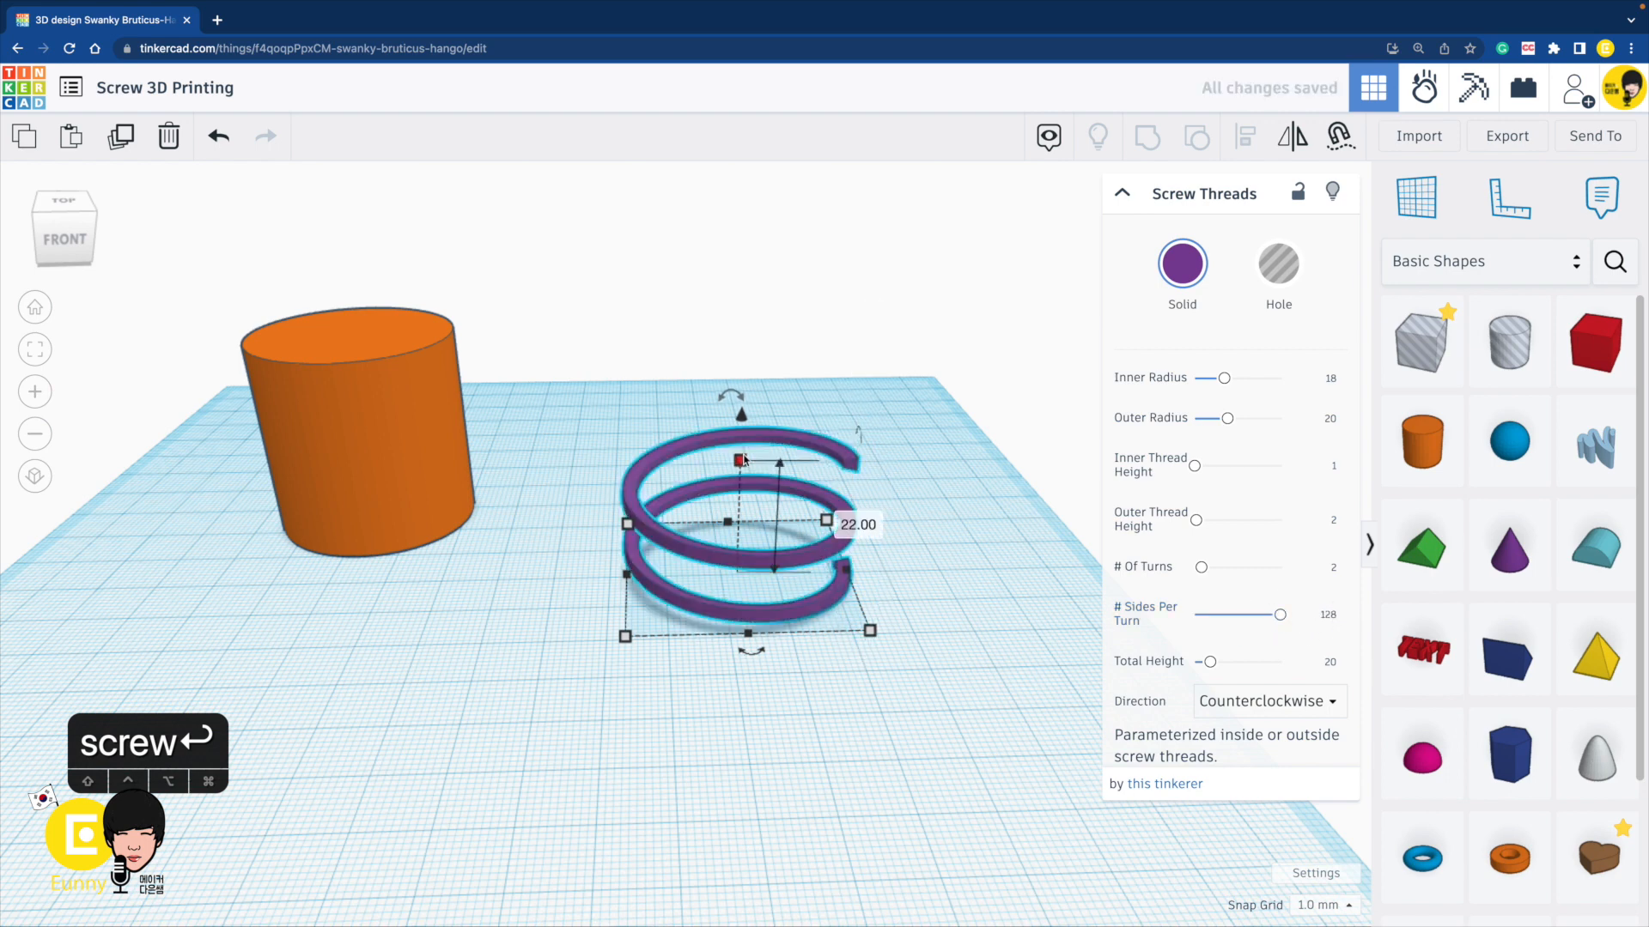
pyautogui.click(1331, 378)
pyautogui.click(1332, 420)
pyautogui.write('19')
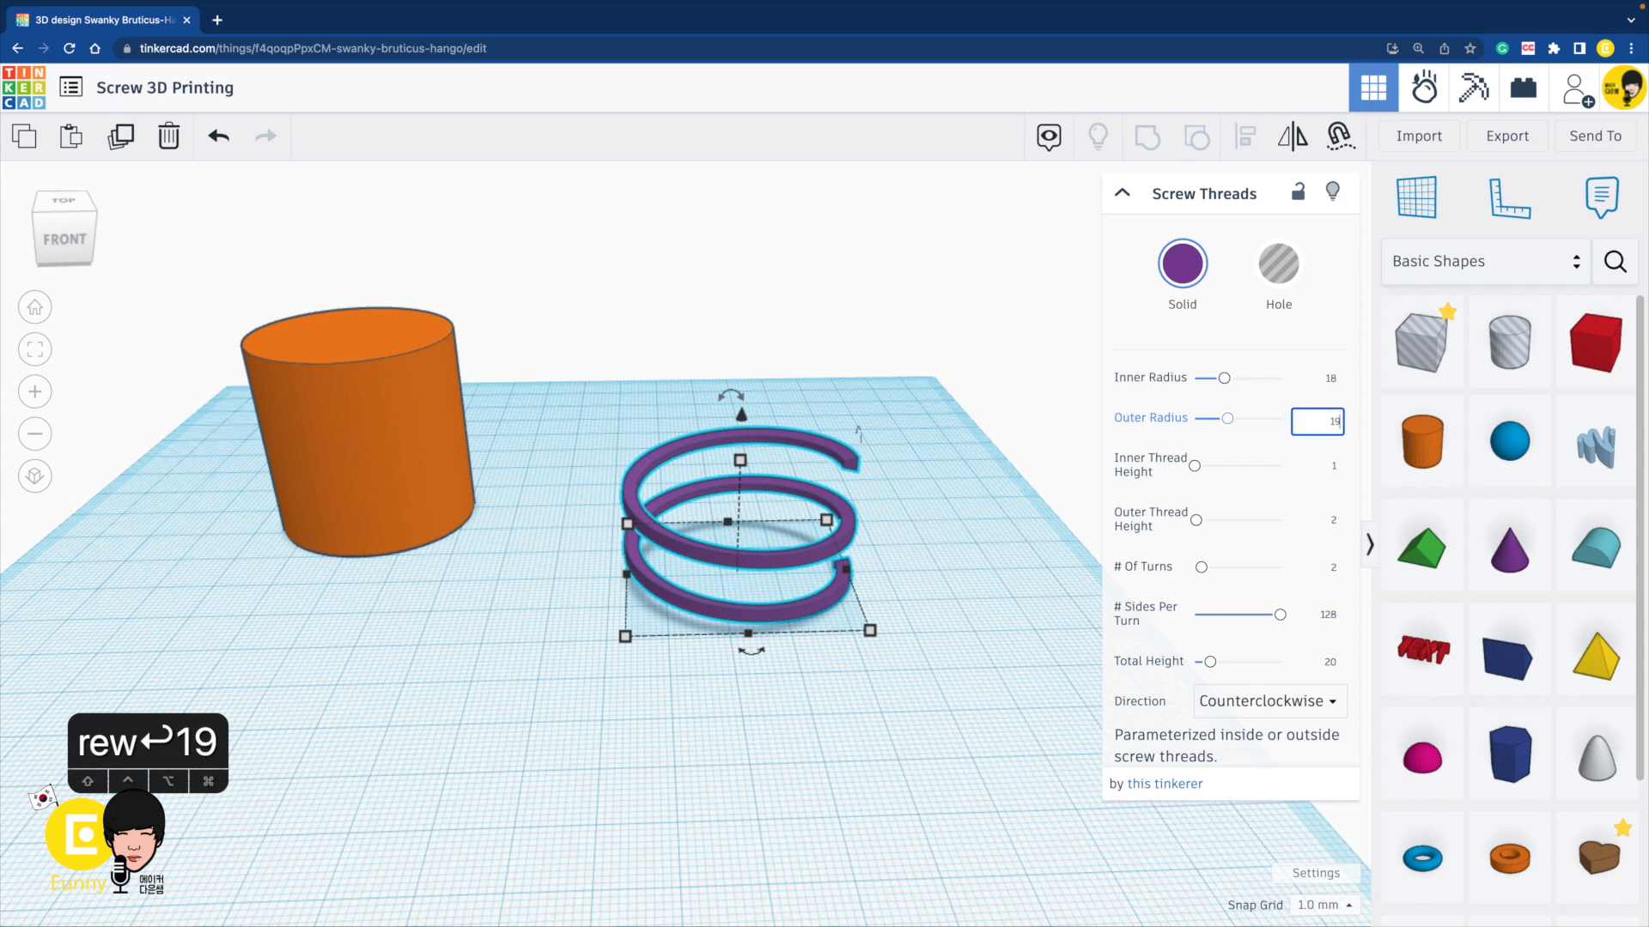
# Set the screw thread's inner thread height to 3 and its outer thread height to 0.5.
pyautogui.click(1334, 465)
pyautogui.write('3')
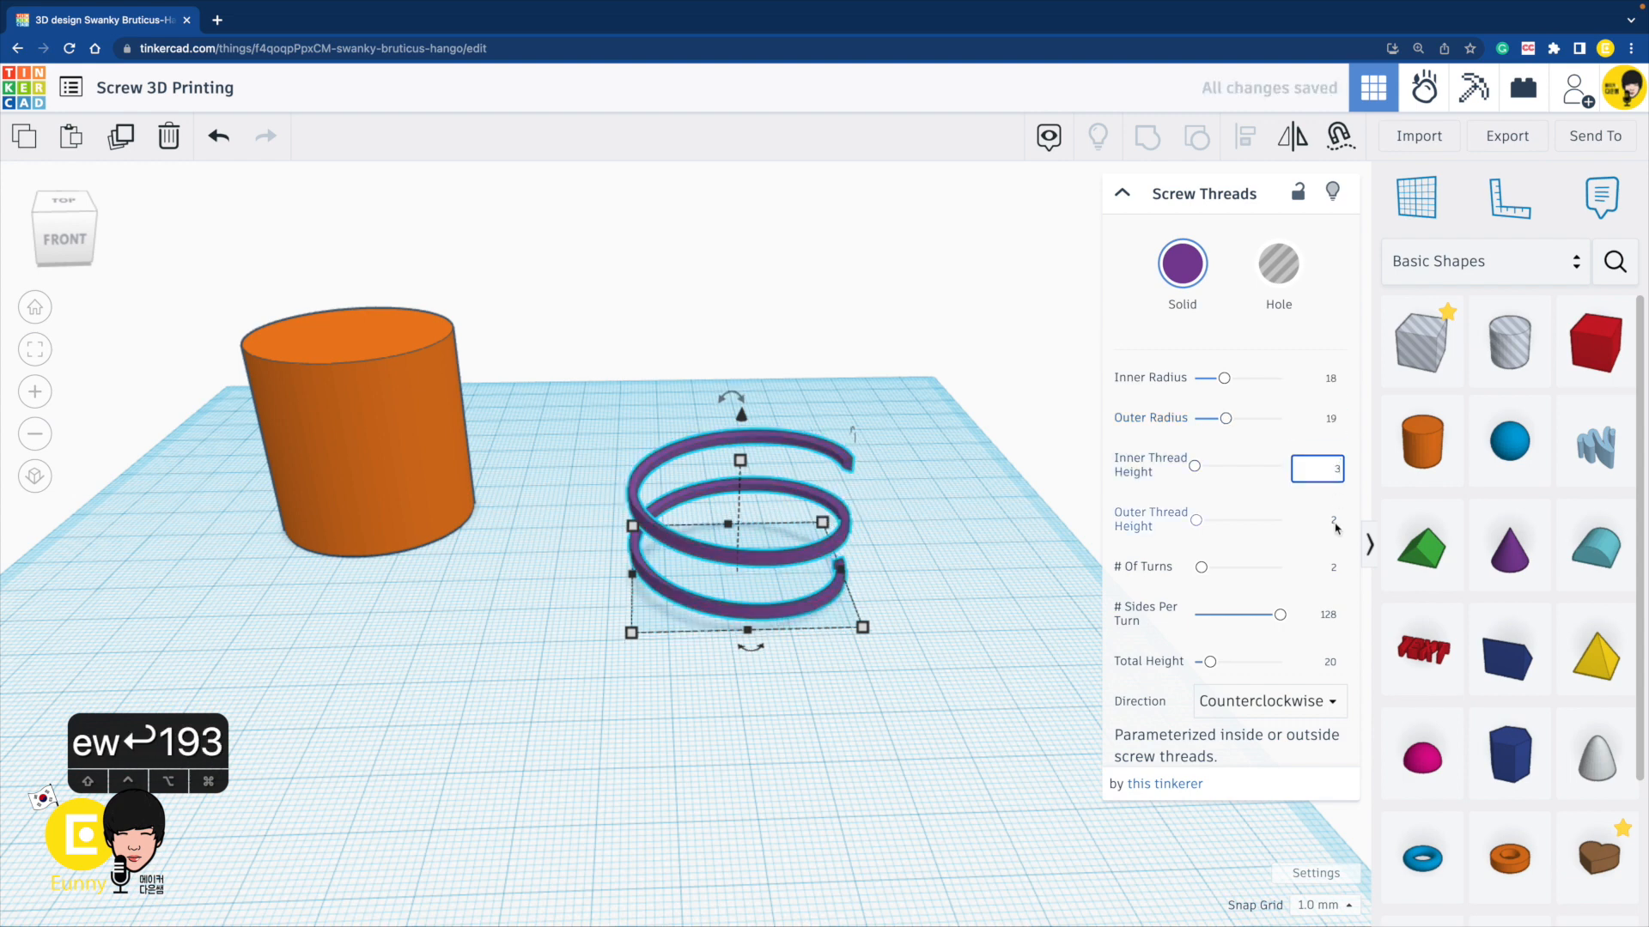
pyautogui.click(1333, 523)
pyautogui.write('0')
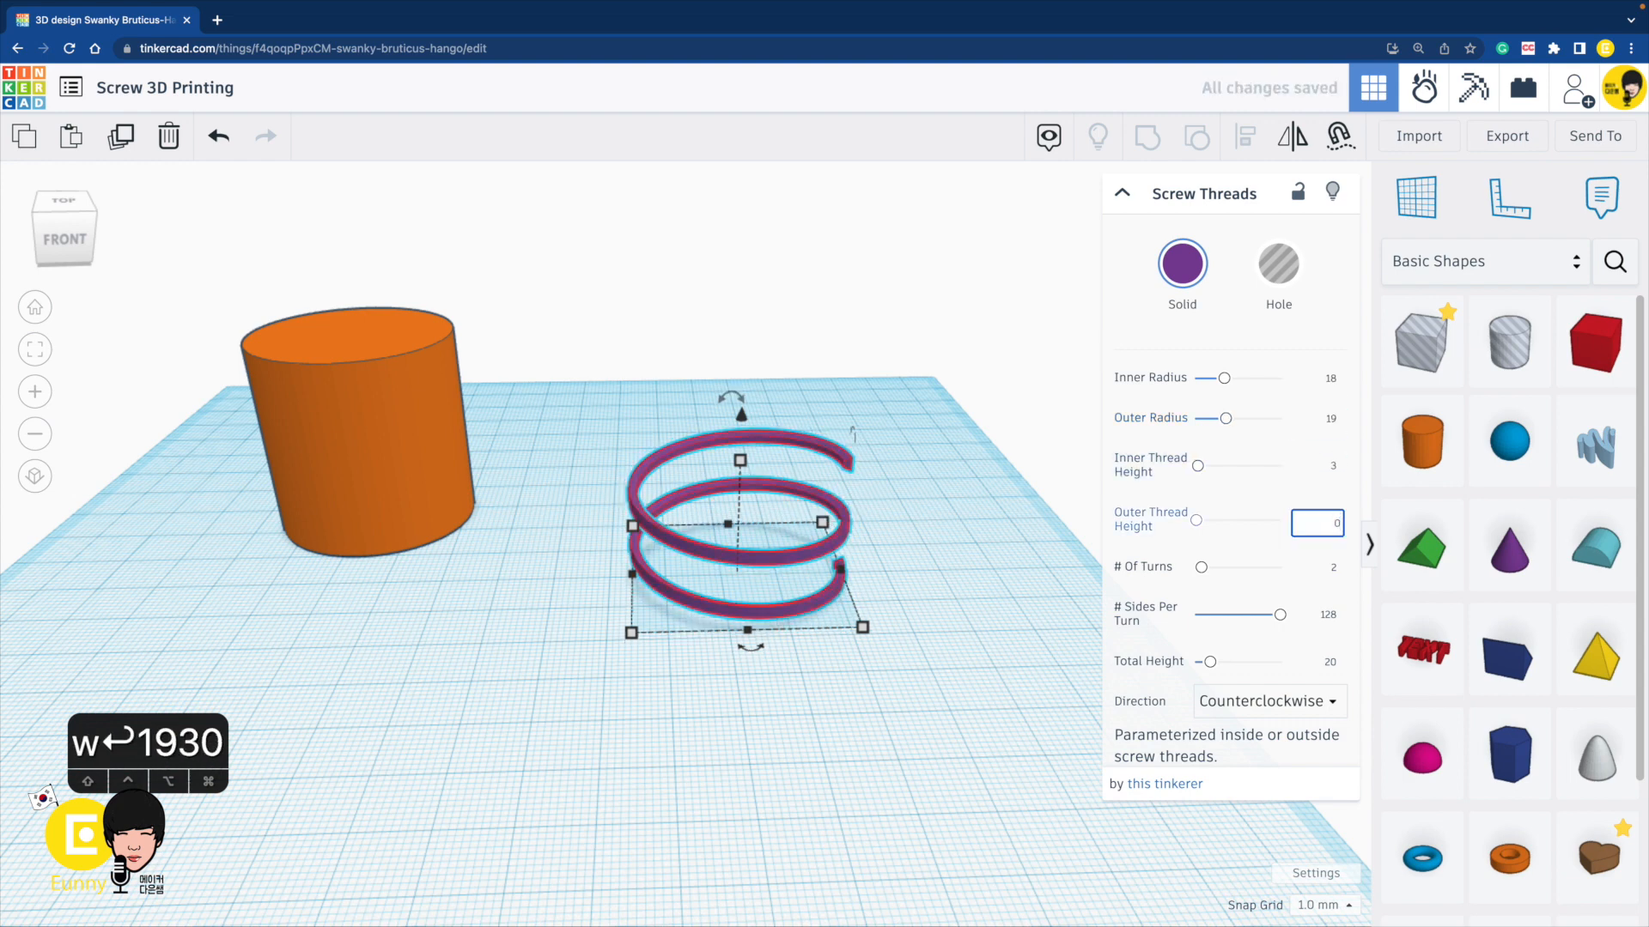
pyautogui.write('.5')
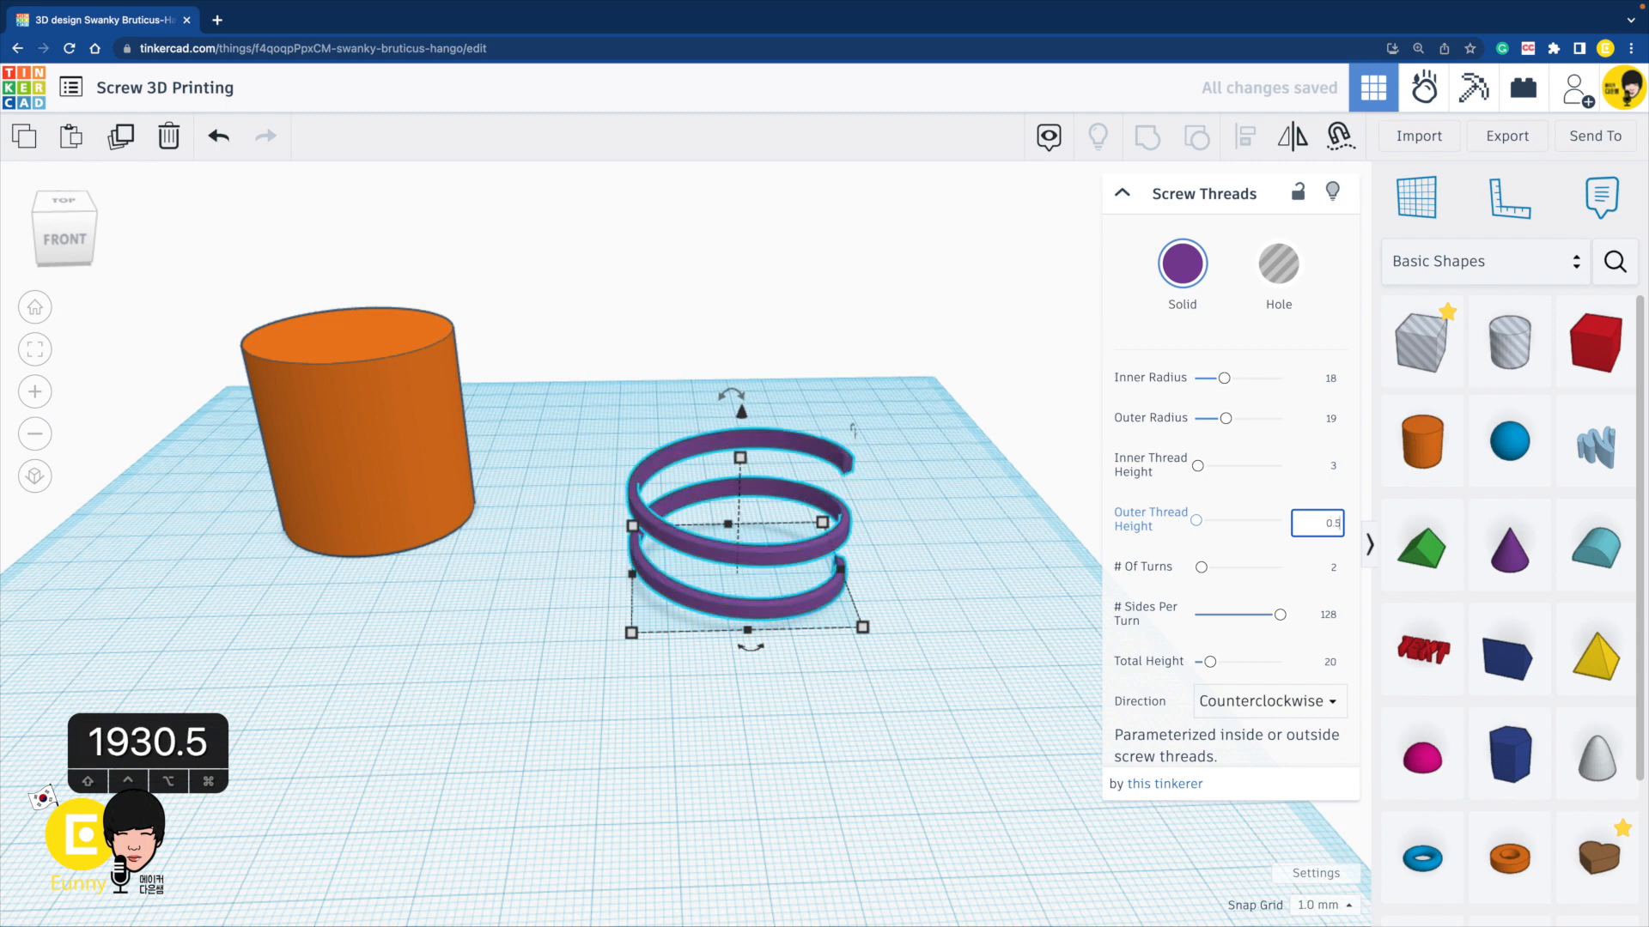
# Set the screw thread's number of turns to 4.
pyautogui.click(1334, 567)
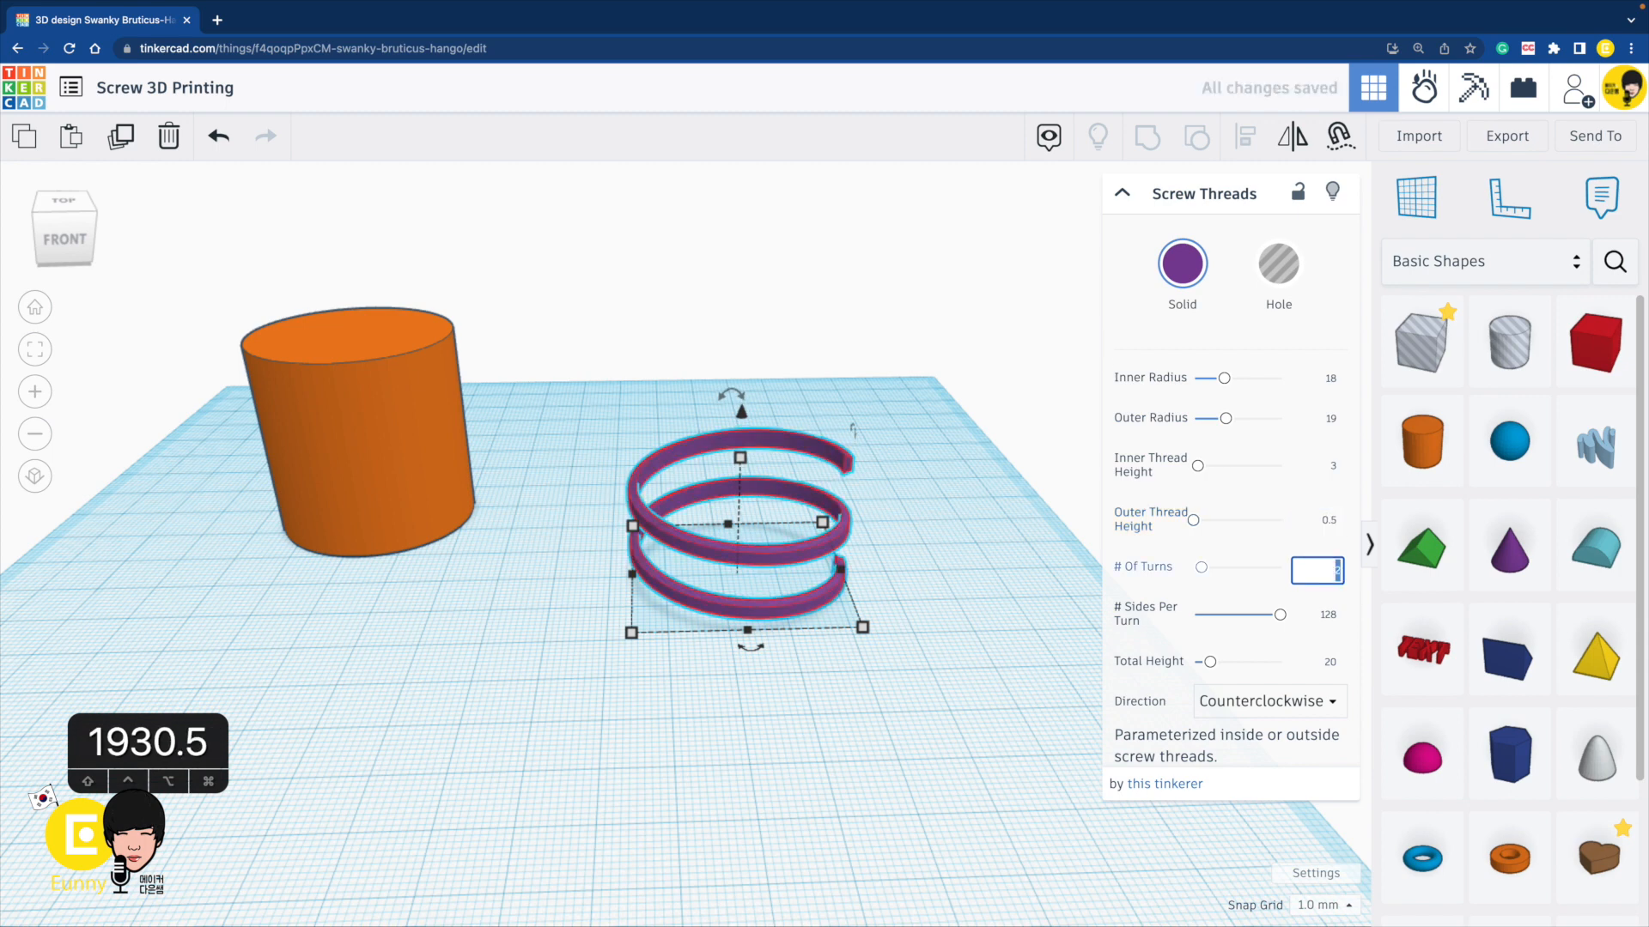
pyautogui.write('4')
pyautogui.click(994, 644)
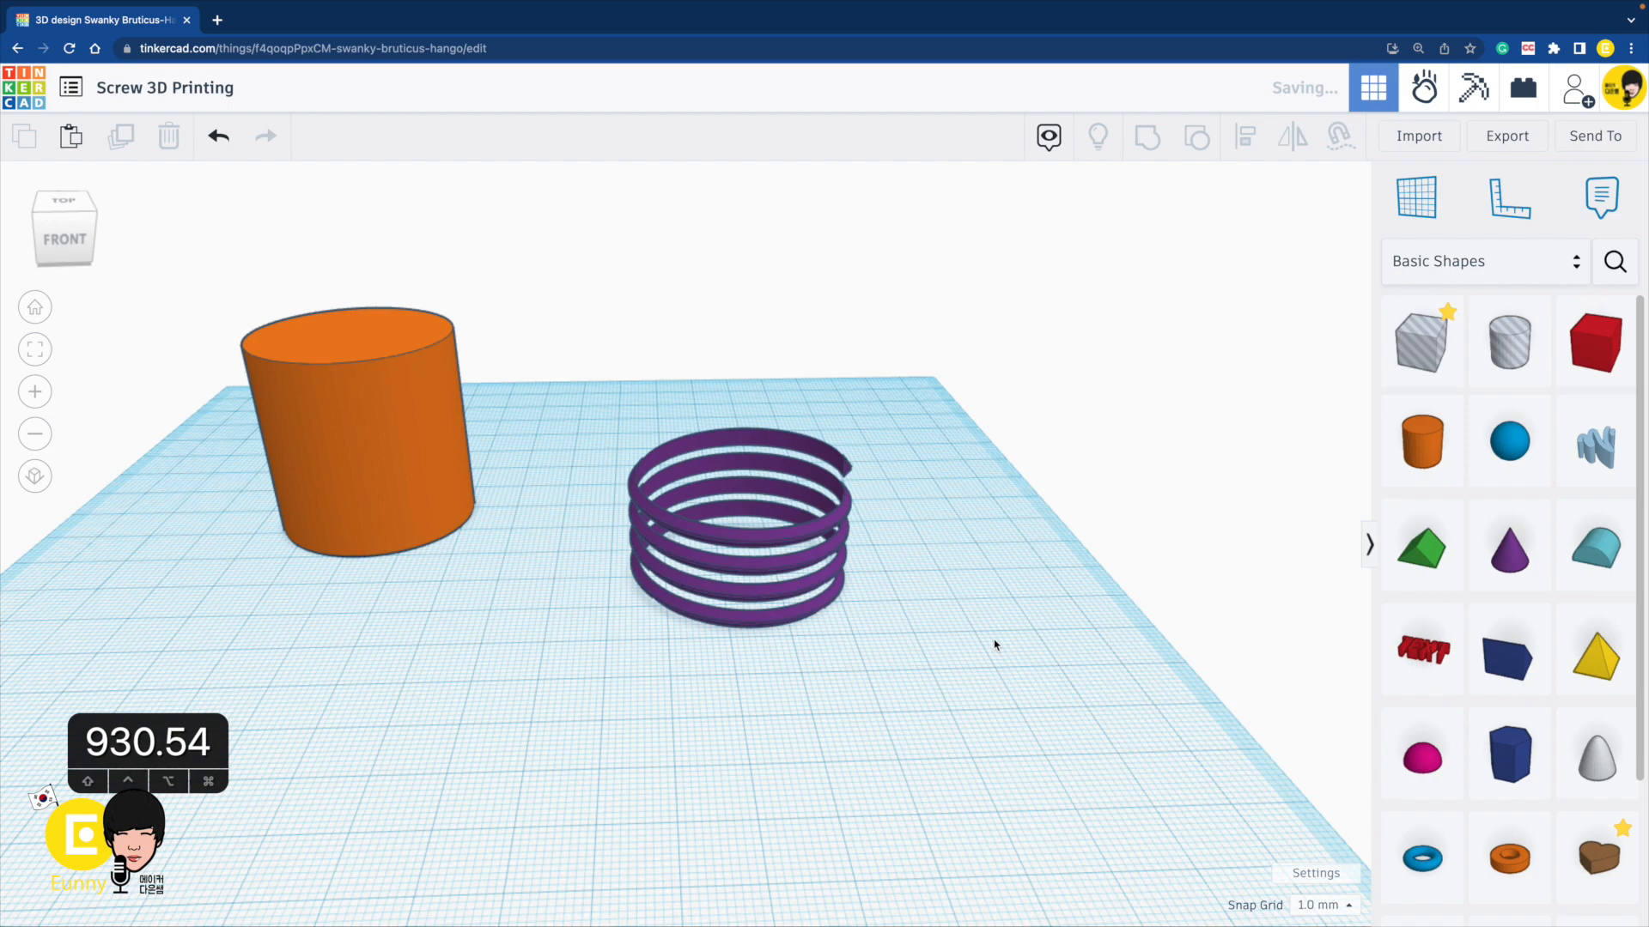
# Duplicate the orange cylinder and place the copy in front of the original.
pyautogui.click(779, 587)
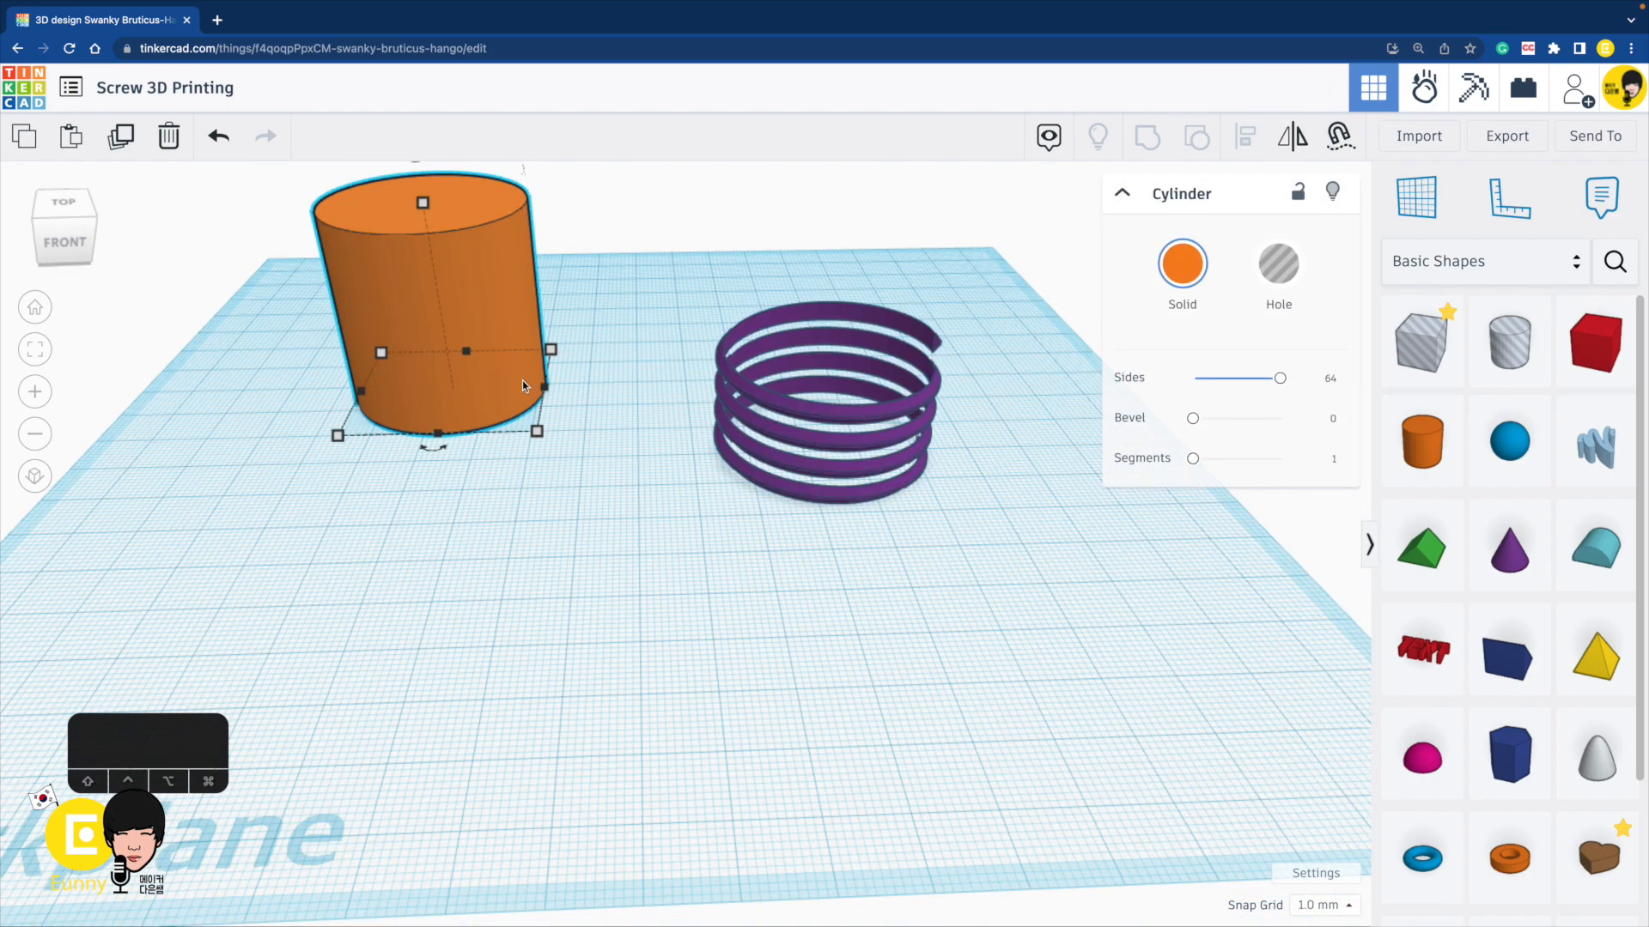
pyautogui.scroll(-3, 457, 407)
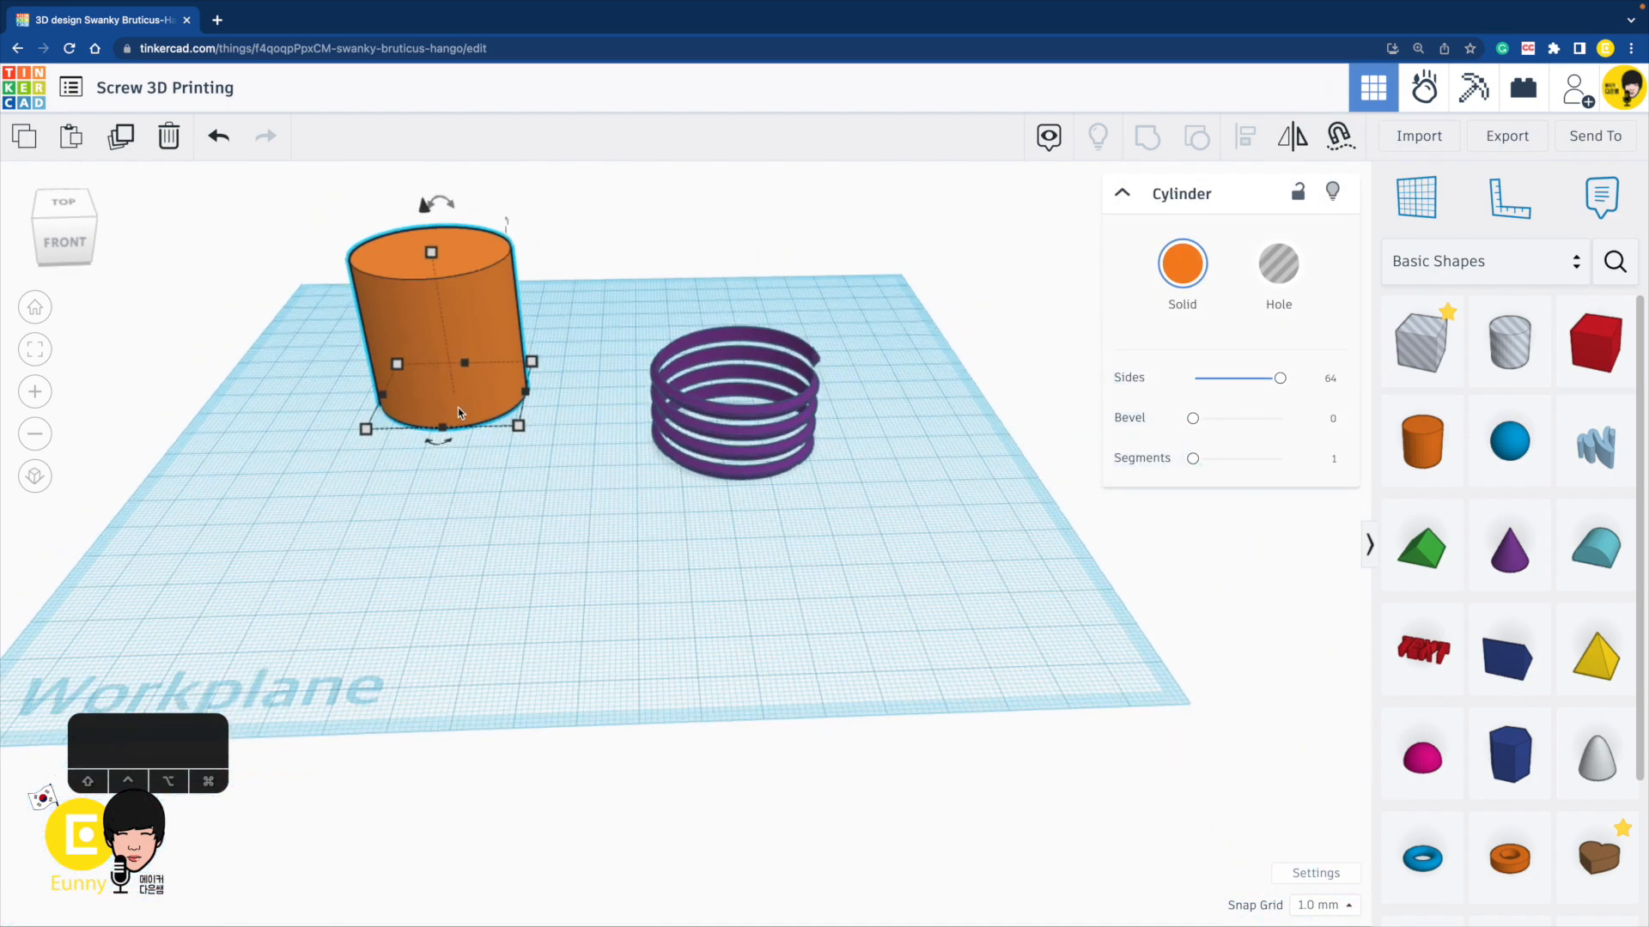
pyautogui.keyDown('shift'); pyautogui.moveTo(456, 407); pyautogui.dragTo(605, 431, button='right'); pyautogui.keyUp('shift')
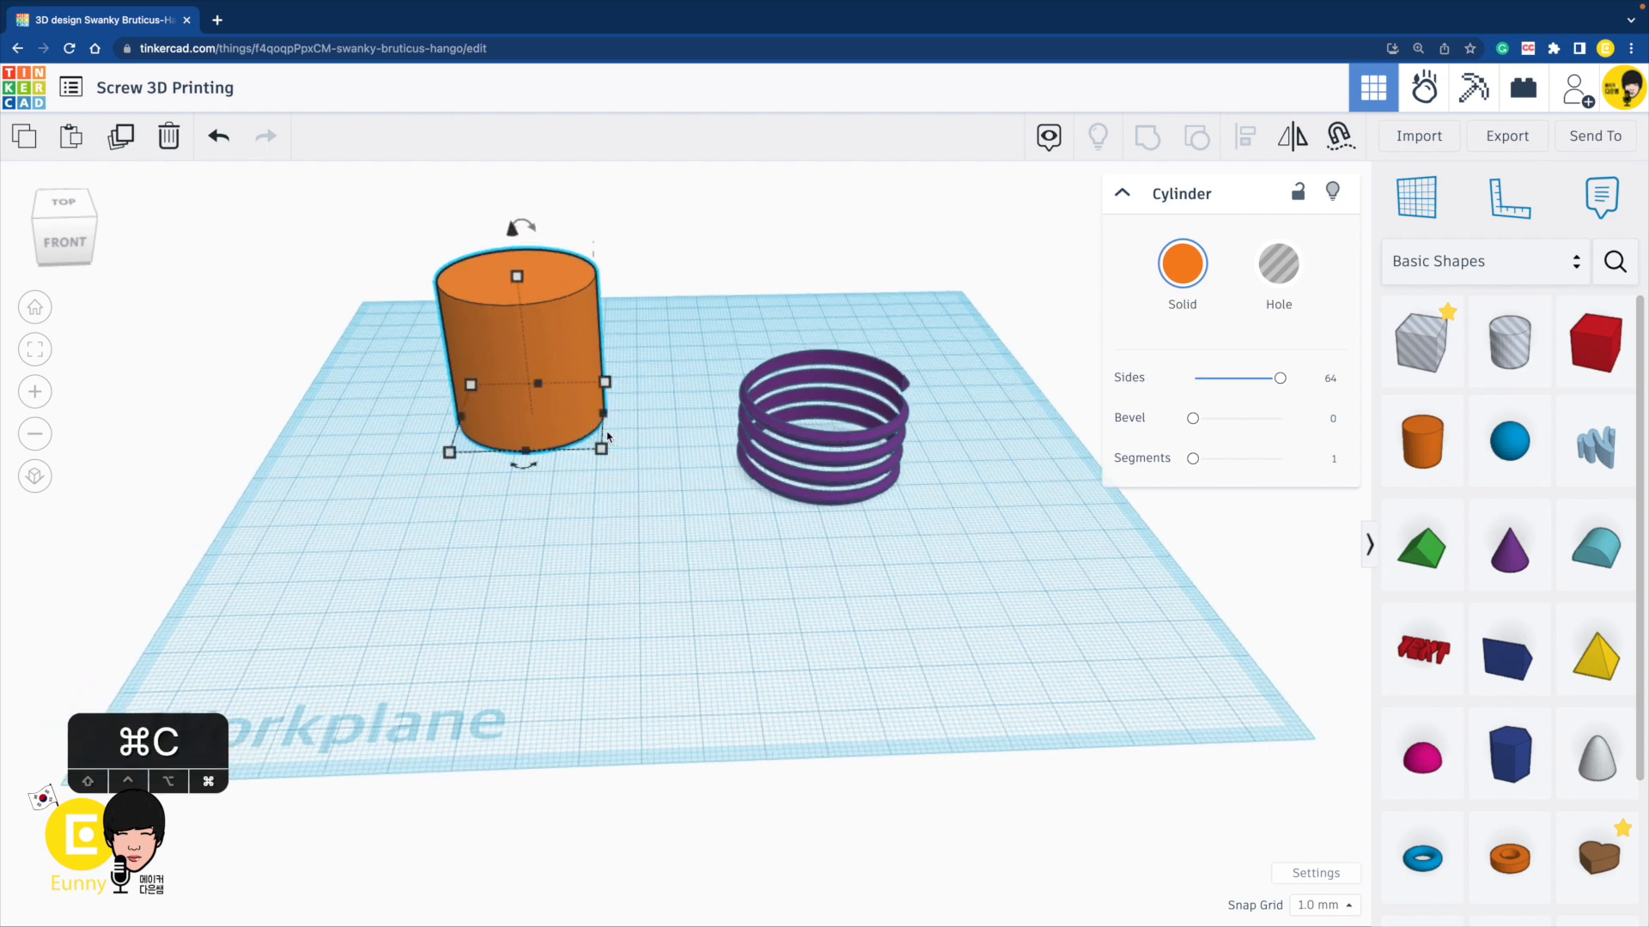
pyautogui.press('super+v')
pyautogui.moveTo(624, 326); pyautogui.dragTo(622, 539)
# Set the copied cylinder's height to 20 mm.
pyautogui.click(583, 452)
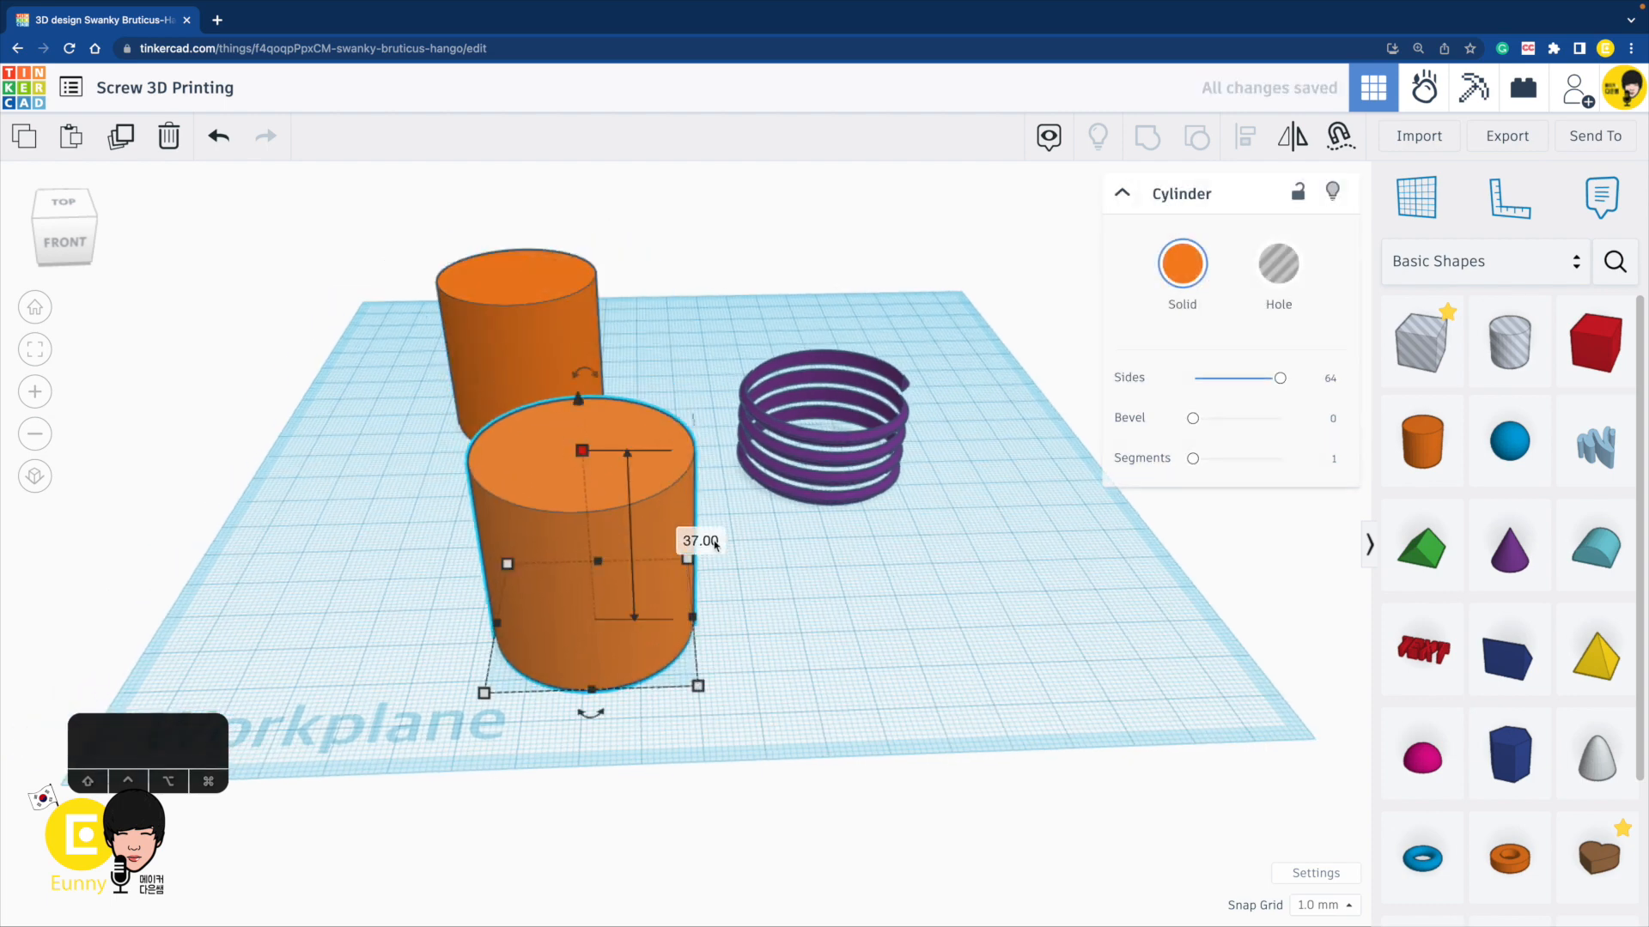
pyautogui.click(700, 540)
pyautogui.write('20')
pyautogui.press('Return')
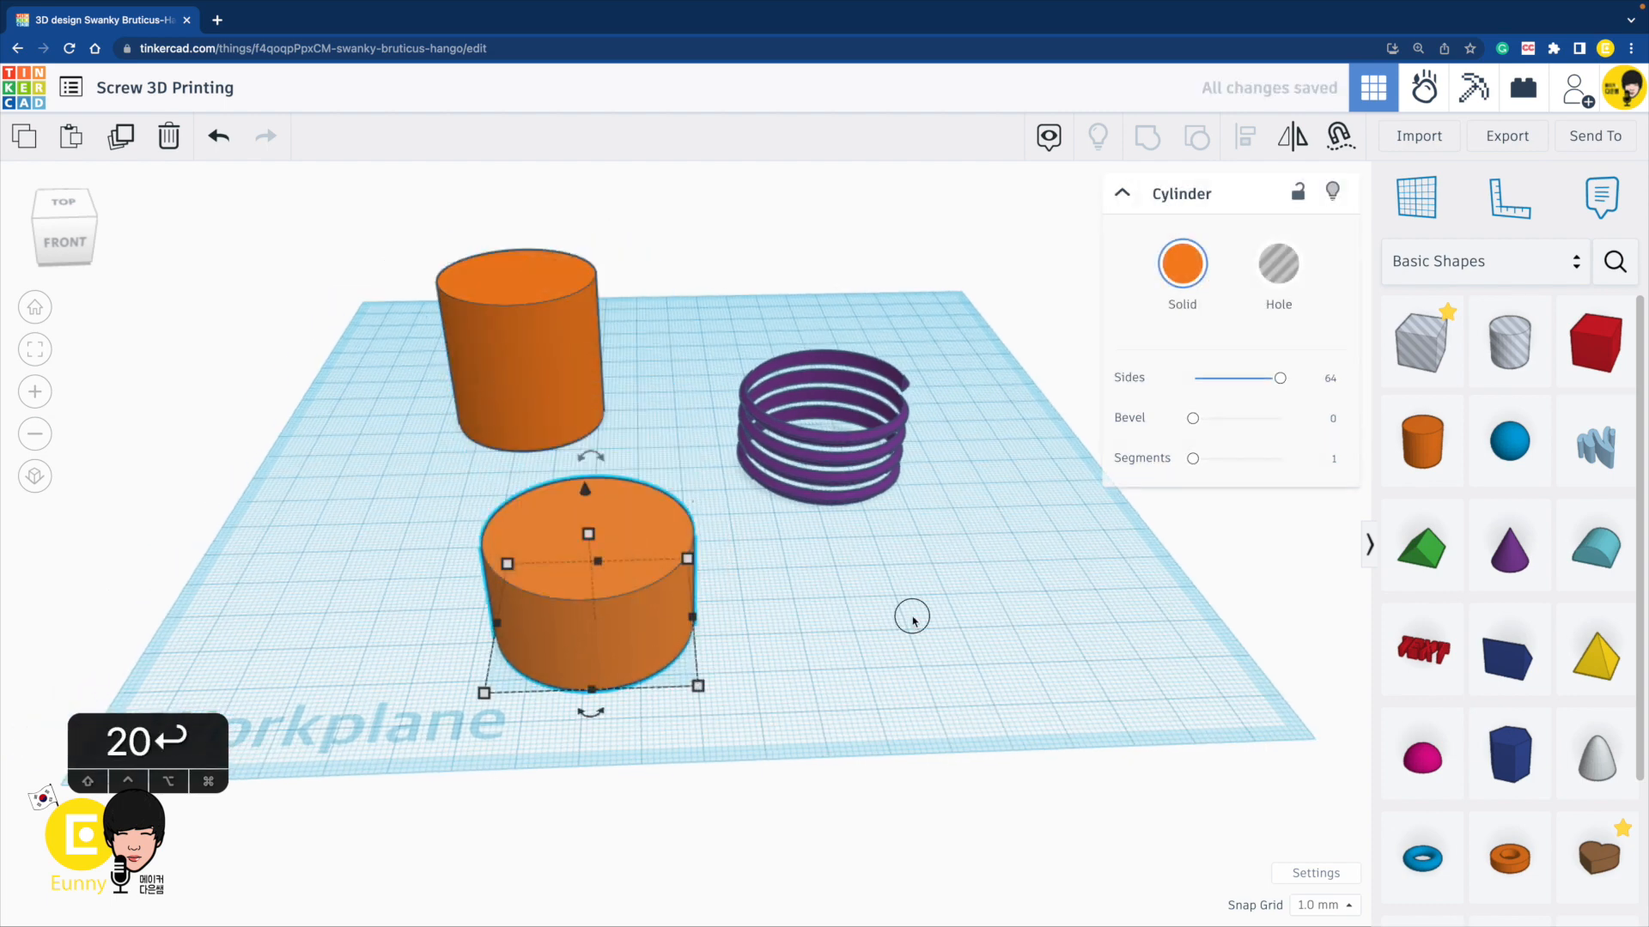
# Center-align the screw thread with the 20 mm high cylinder on all three axes and group them.
pyautogui.moveTo(840, 447); pyautogui.dragTo(631, 605)
pyautogui.moveTo(764, 720); pyautogui.dragTo(438, 507)
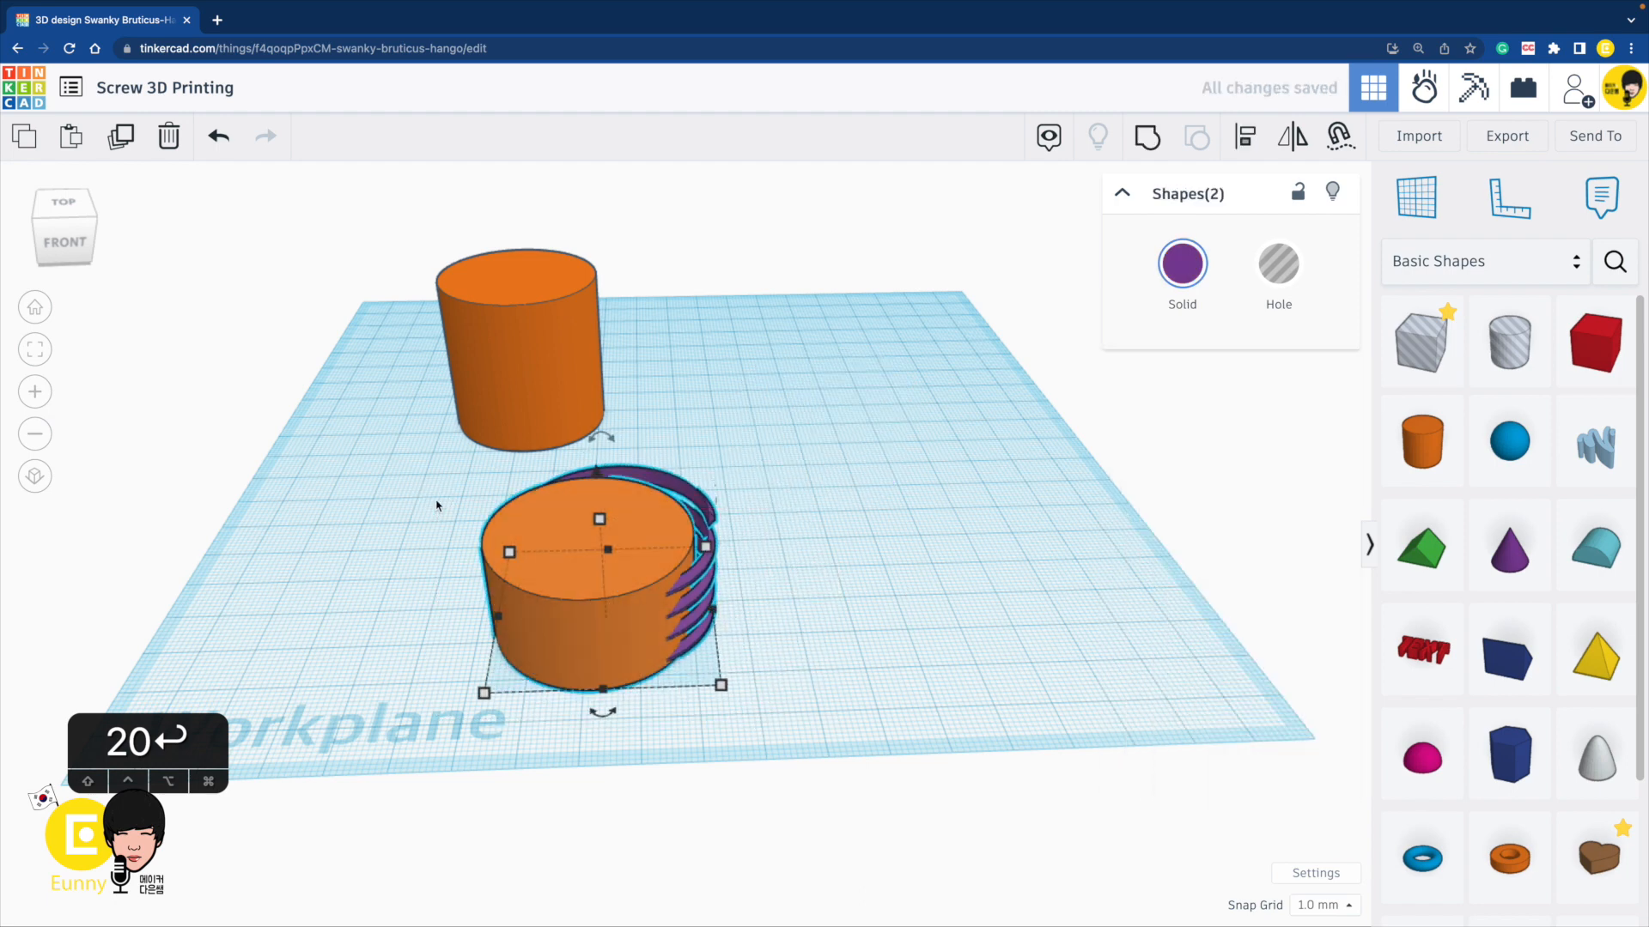
pyautogui.press('l')
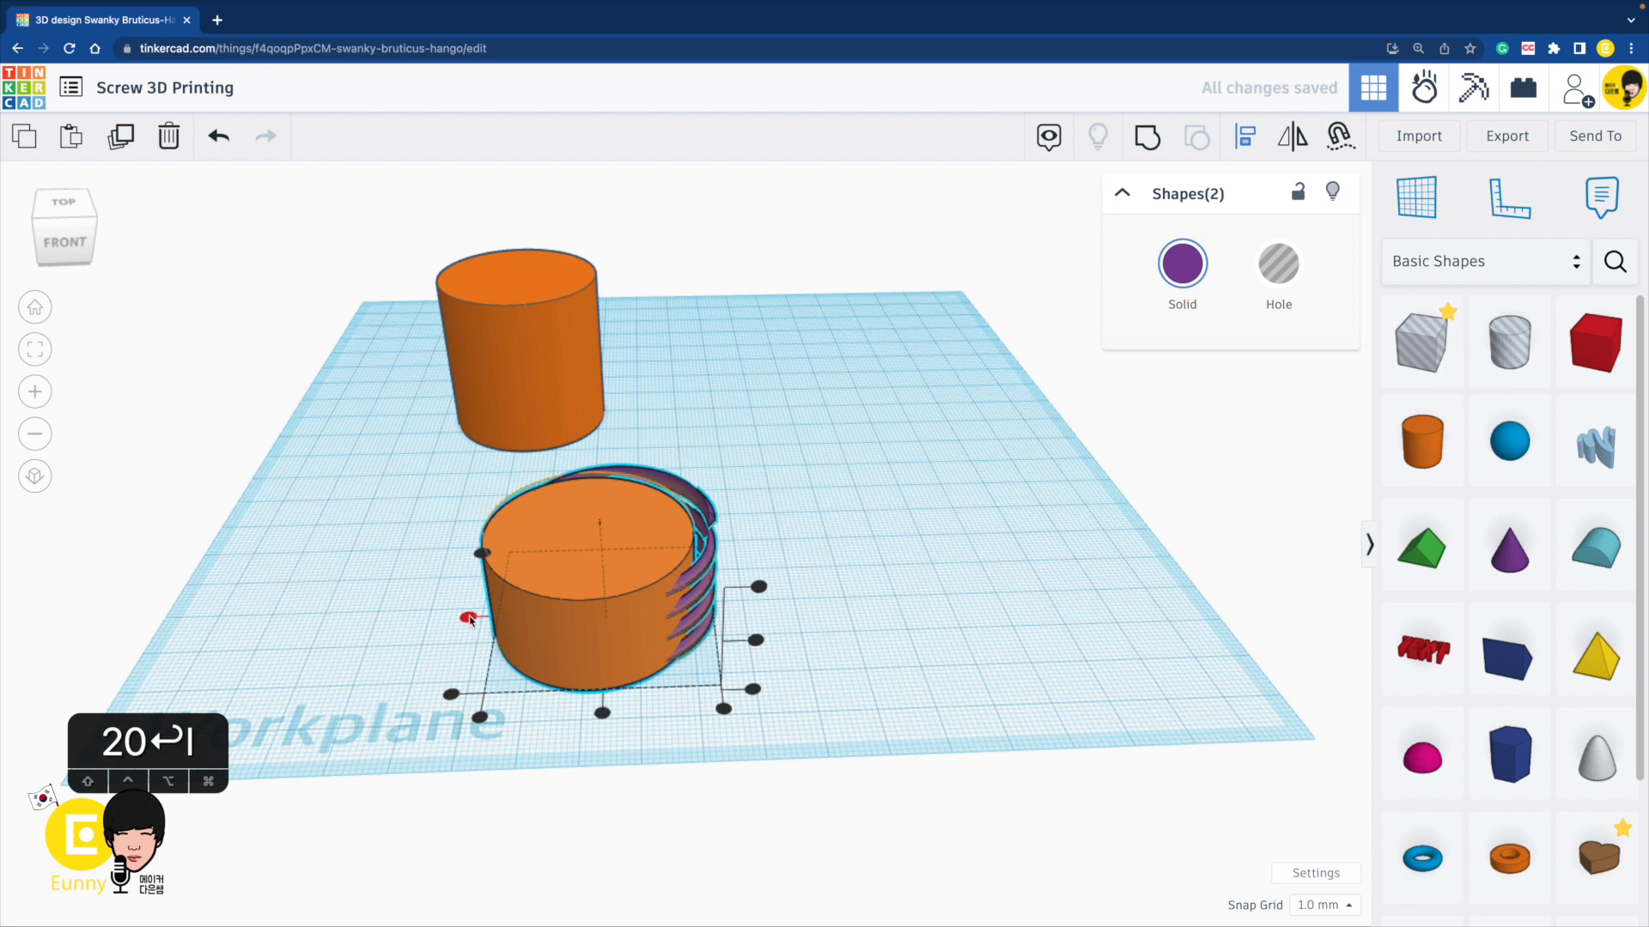
pyautogui.click(475, 617)
pyautogui.click(603, 706)
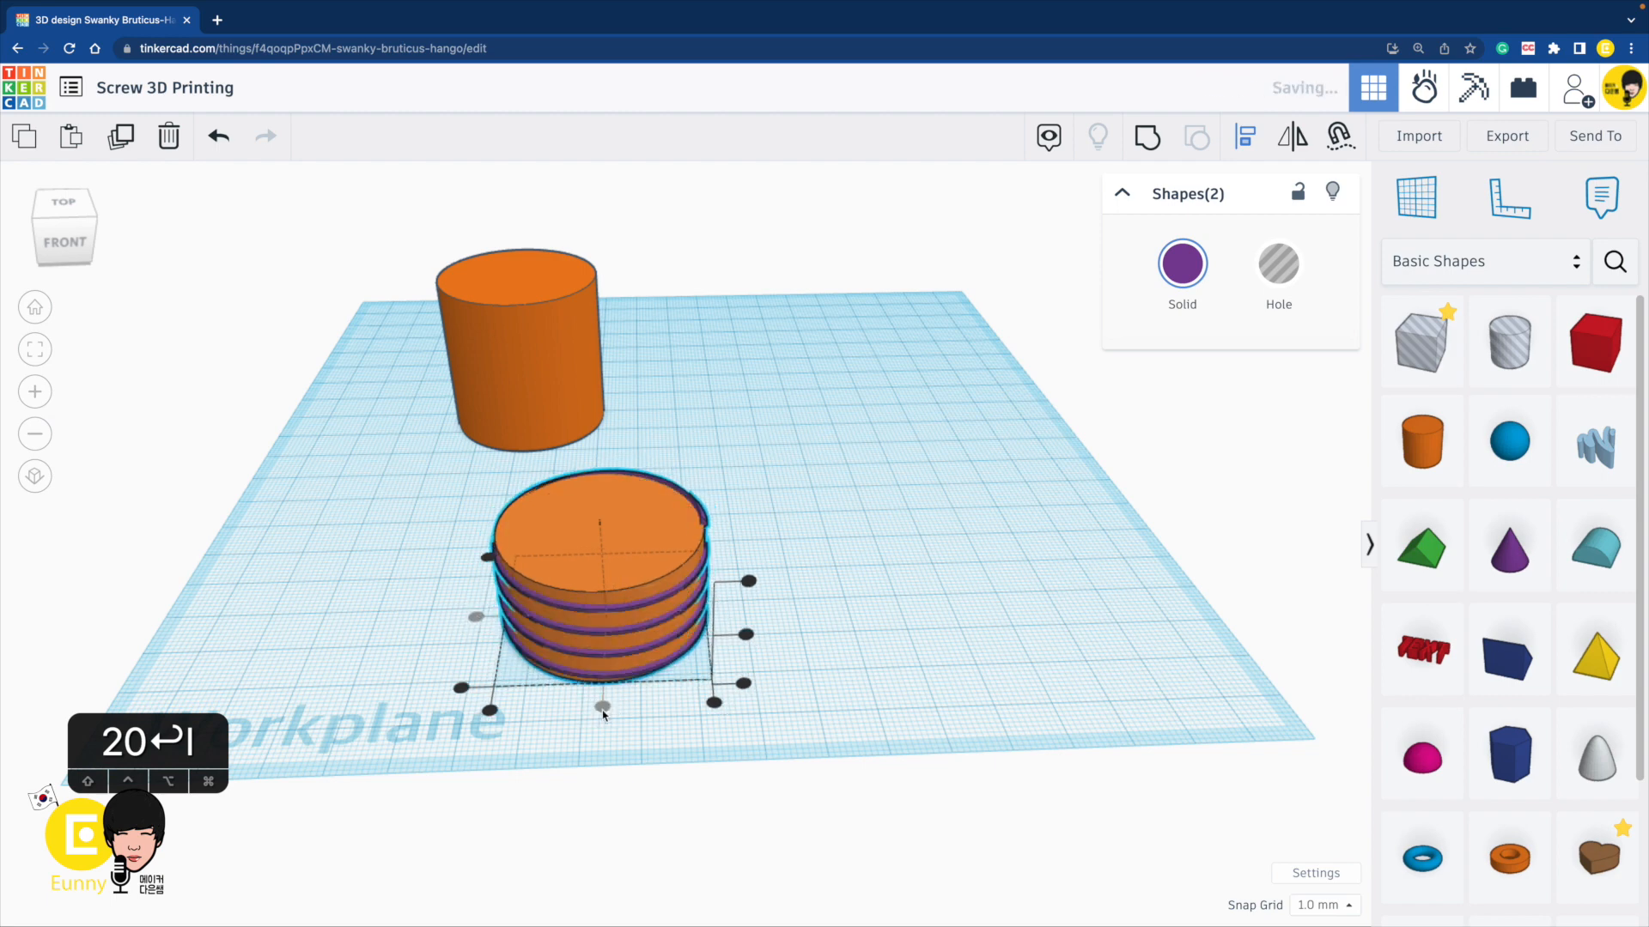
pyautogui.click(746, 635)
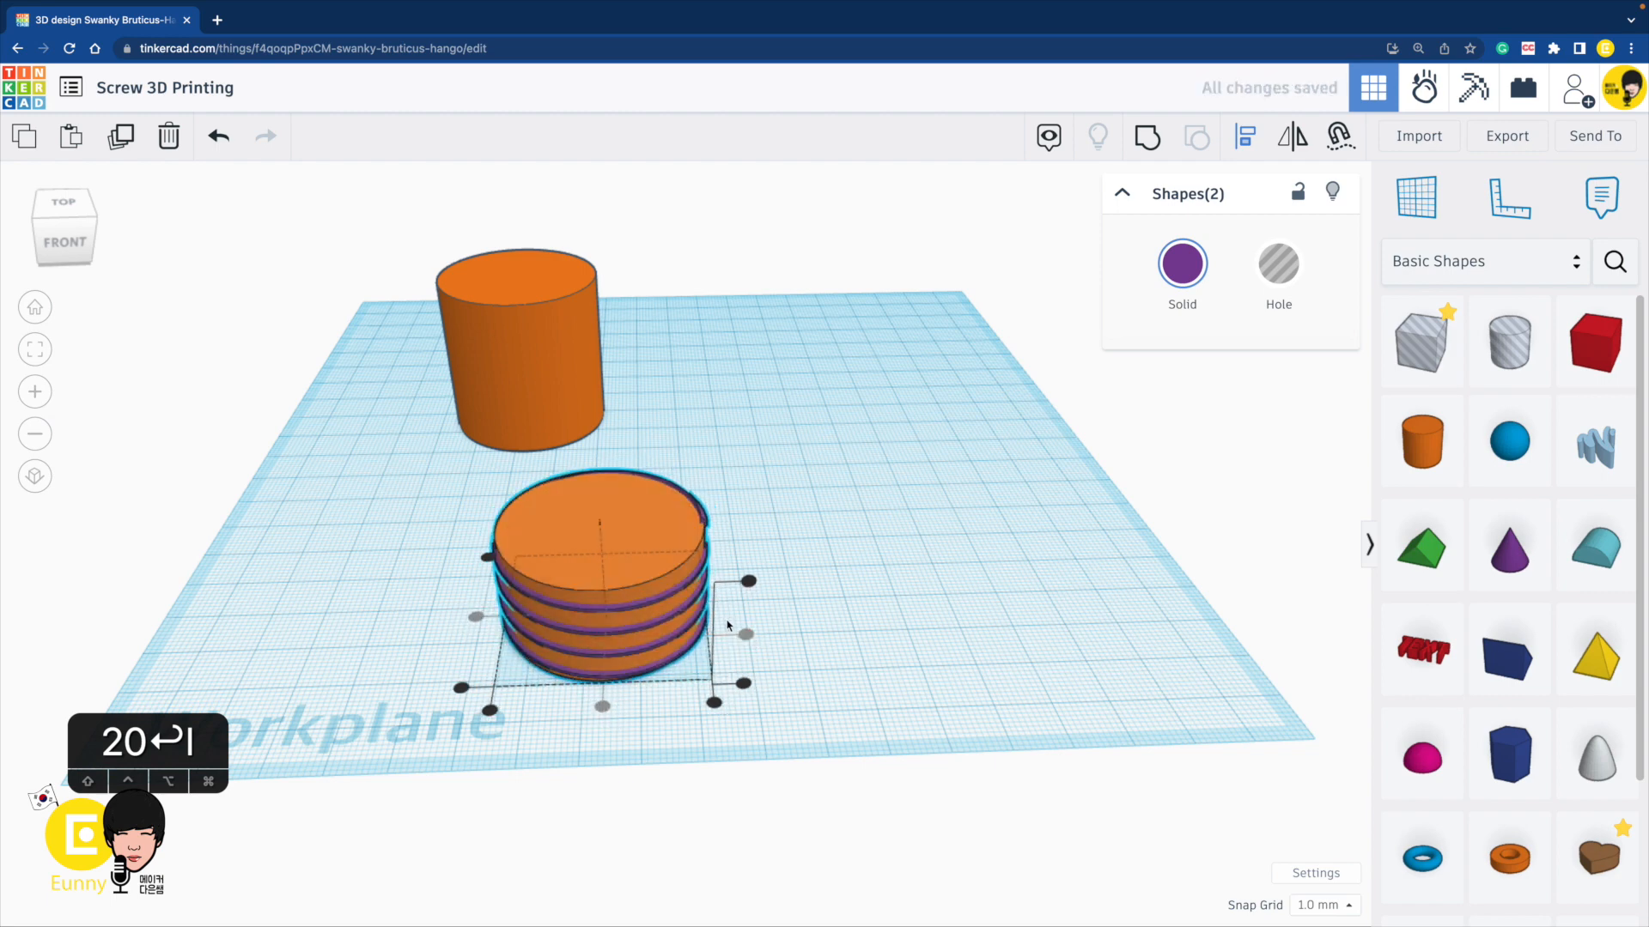
pyautogui.click(1147, 148)
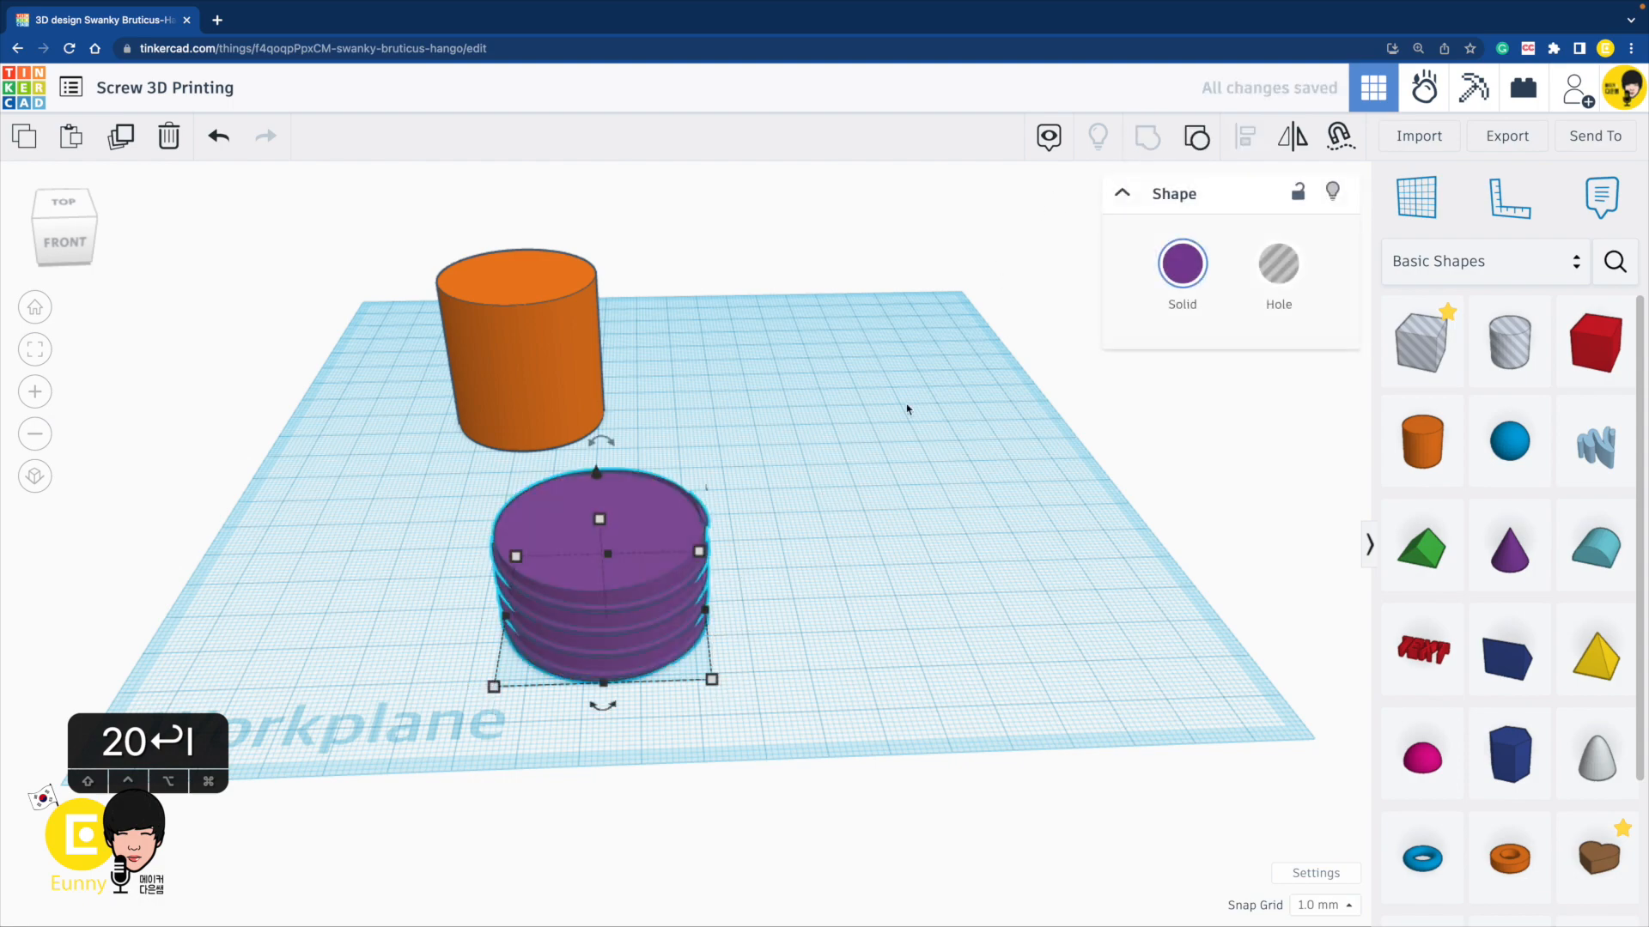
# Place a box hole on the threaded cylinder's top face and enlarge it to cover the protruding thread end.
pyautogui.moveTo(739, 644); pyautogui.dragTo(780, 612, button='right')
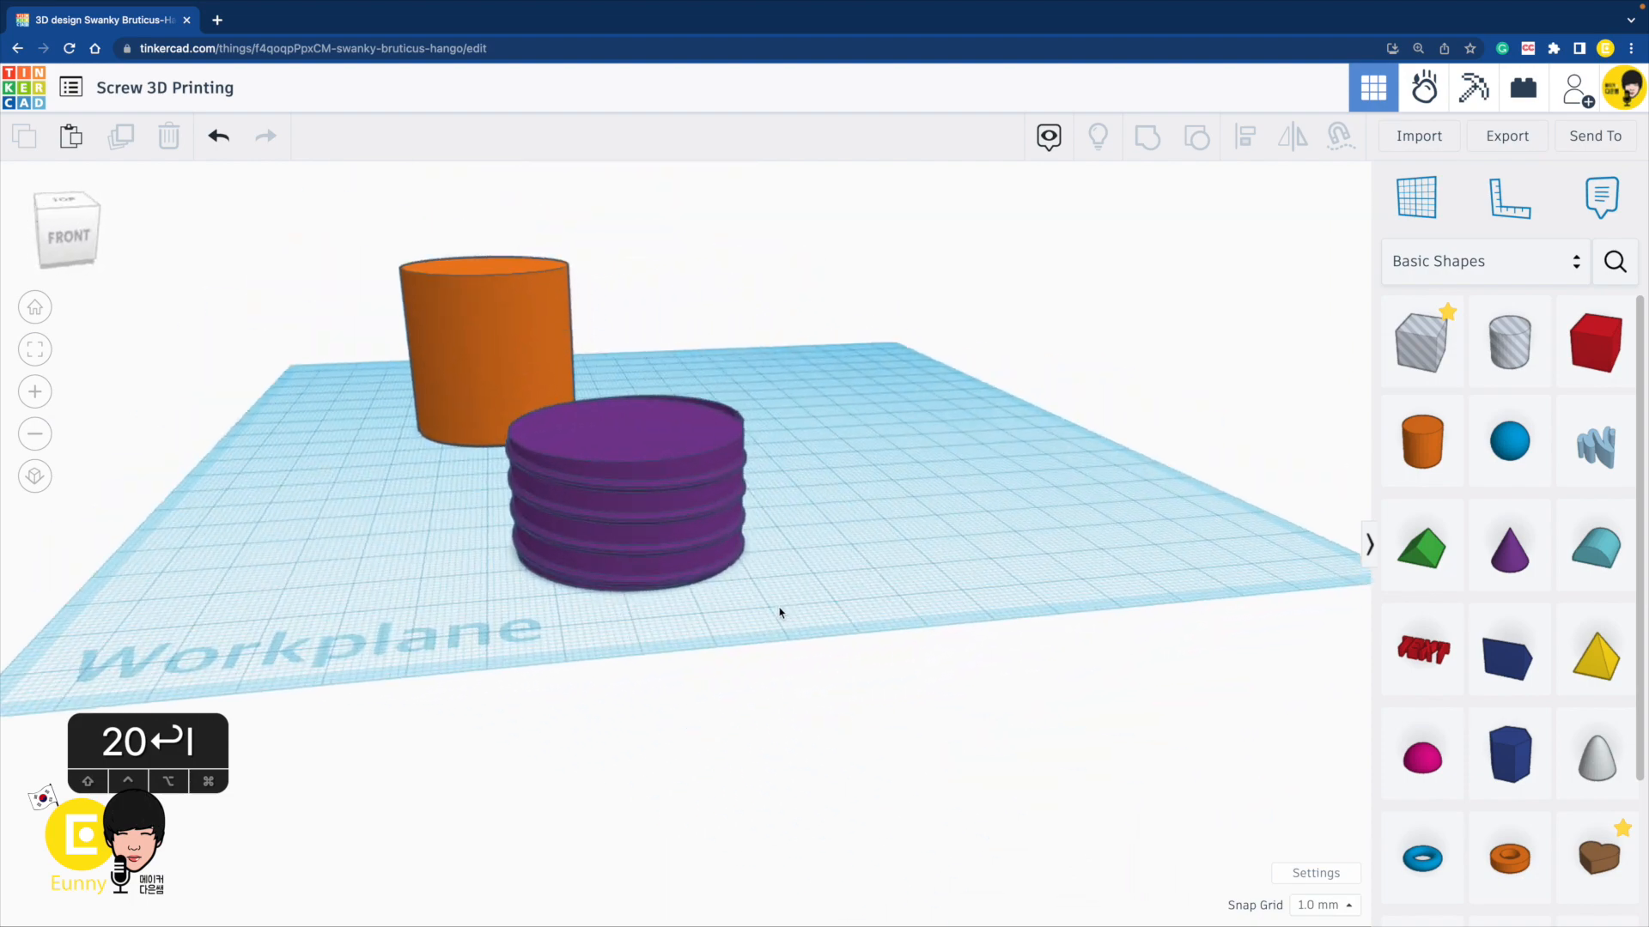
pyautogui.scroll(3, 757, 562)
pyautogui.moveTo(728, 414); pyautogui.dragTo(919, 378, button='right')
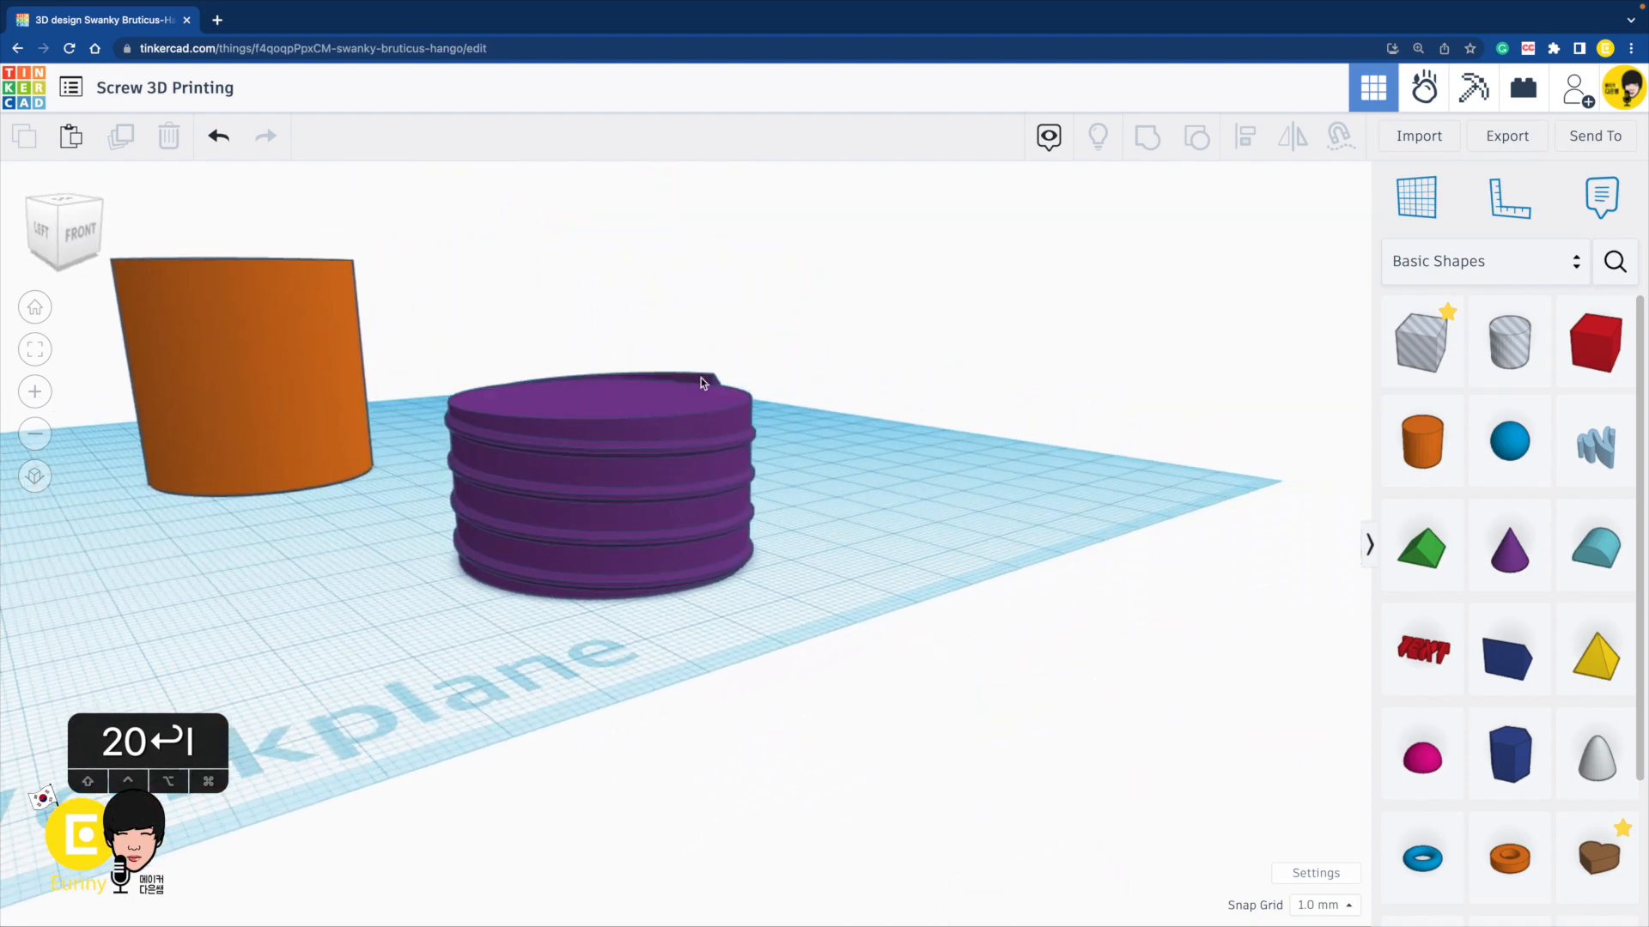
pyautogui.moveTo(706, 378); pyautogui.dragTo(749, 272, button='right')
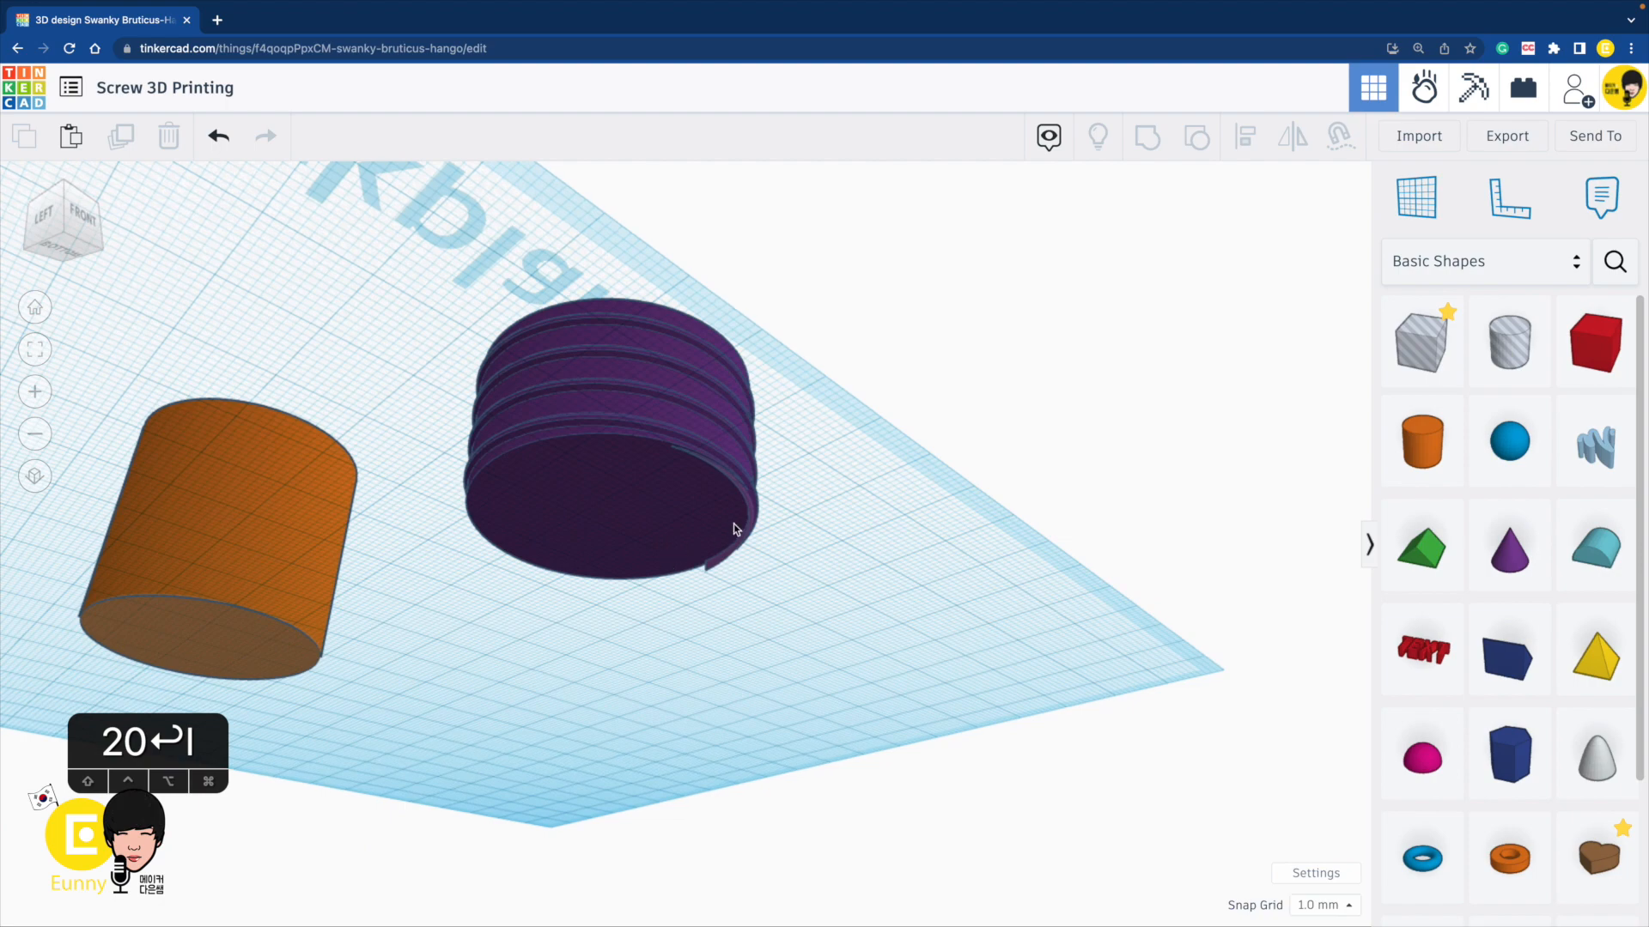
pyautogui.moveTo(660, 571); pyautogui.dragTo(755, 754, button='right')
pyautogui.moveTo(1422, 342); pyautogui.dragTo(565, 441)
pyautogui.moveTo(678, 417); pyautogui.dragTo(821, 347)
pyautogui.moveTo(552, 375); pyautogui.dragTo(475, 357)
pyautogui.moveTo(675, 530); pyautogui.dragTo(783, 706)
# Group the box hole with the threaded cylinder to cut the thread flush with the top face.
pyautogui.moveTo(1001, 685); pyautogui.dragTo(924, 195)
pyautogui.click(1145, 141)
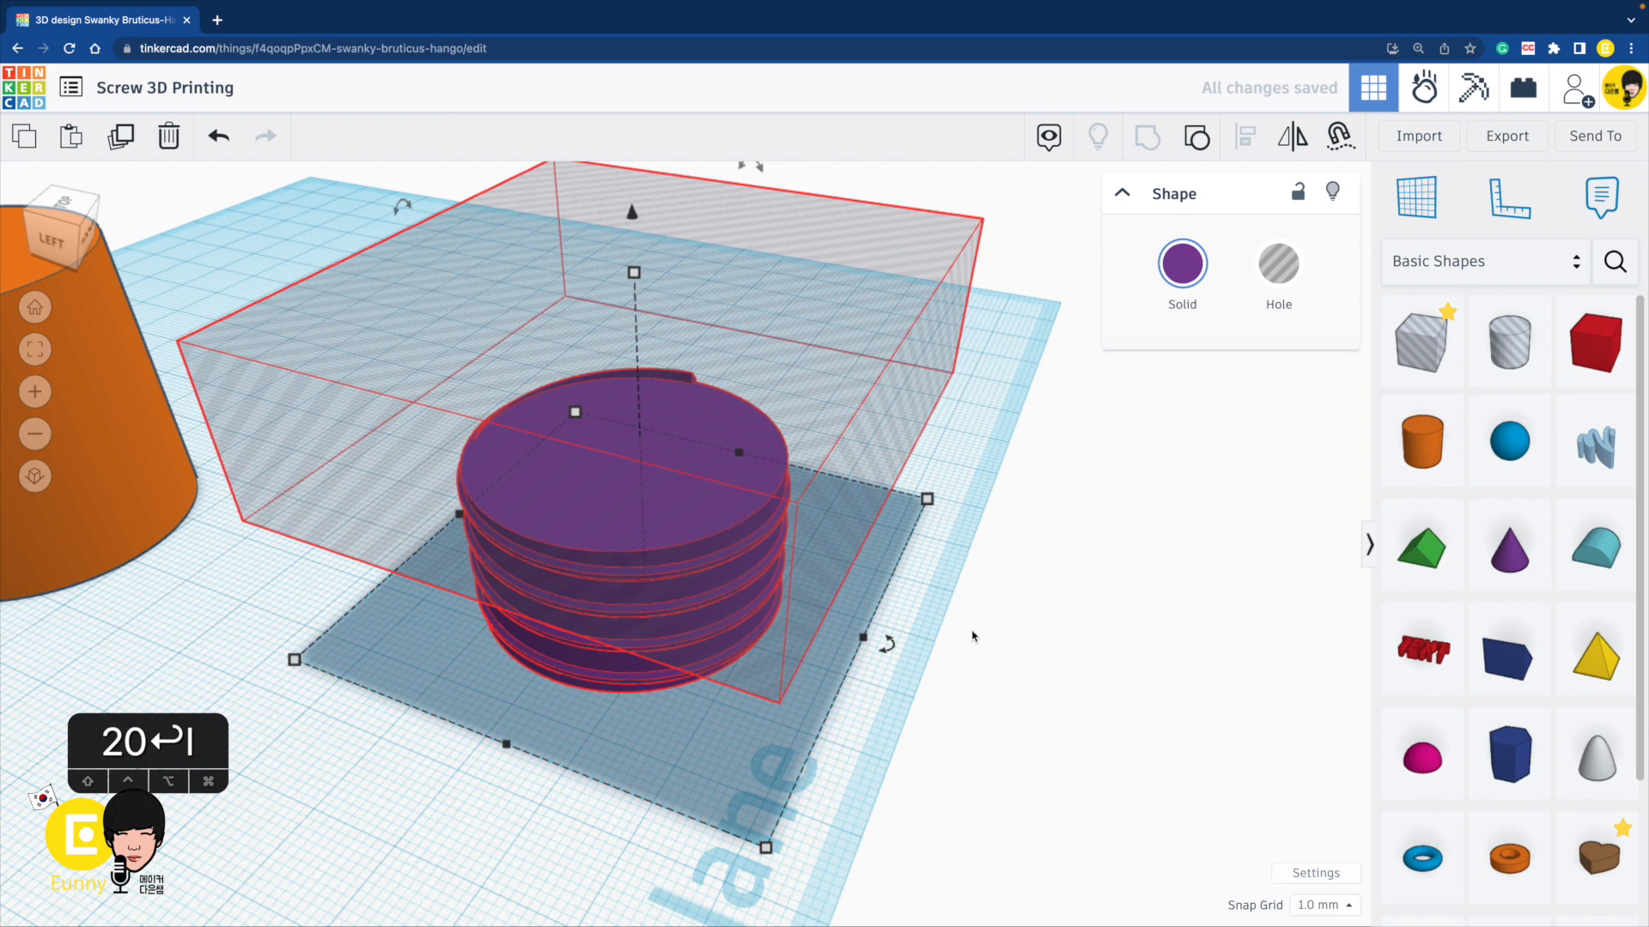
pyautogui.click(1053, 567)
# Flip the threaded cylinder upside down so its other end faces up.
pyautogui.moveTo(1023, 589); pyautogui.dragTo(784, 563, button='right')
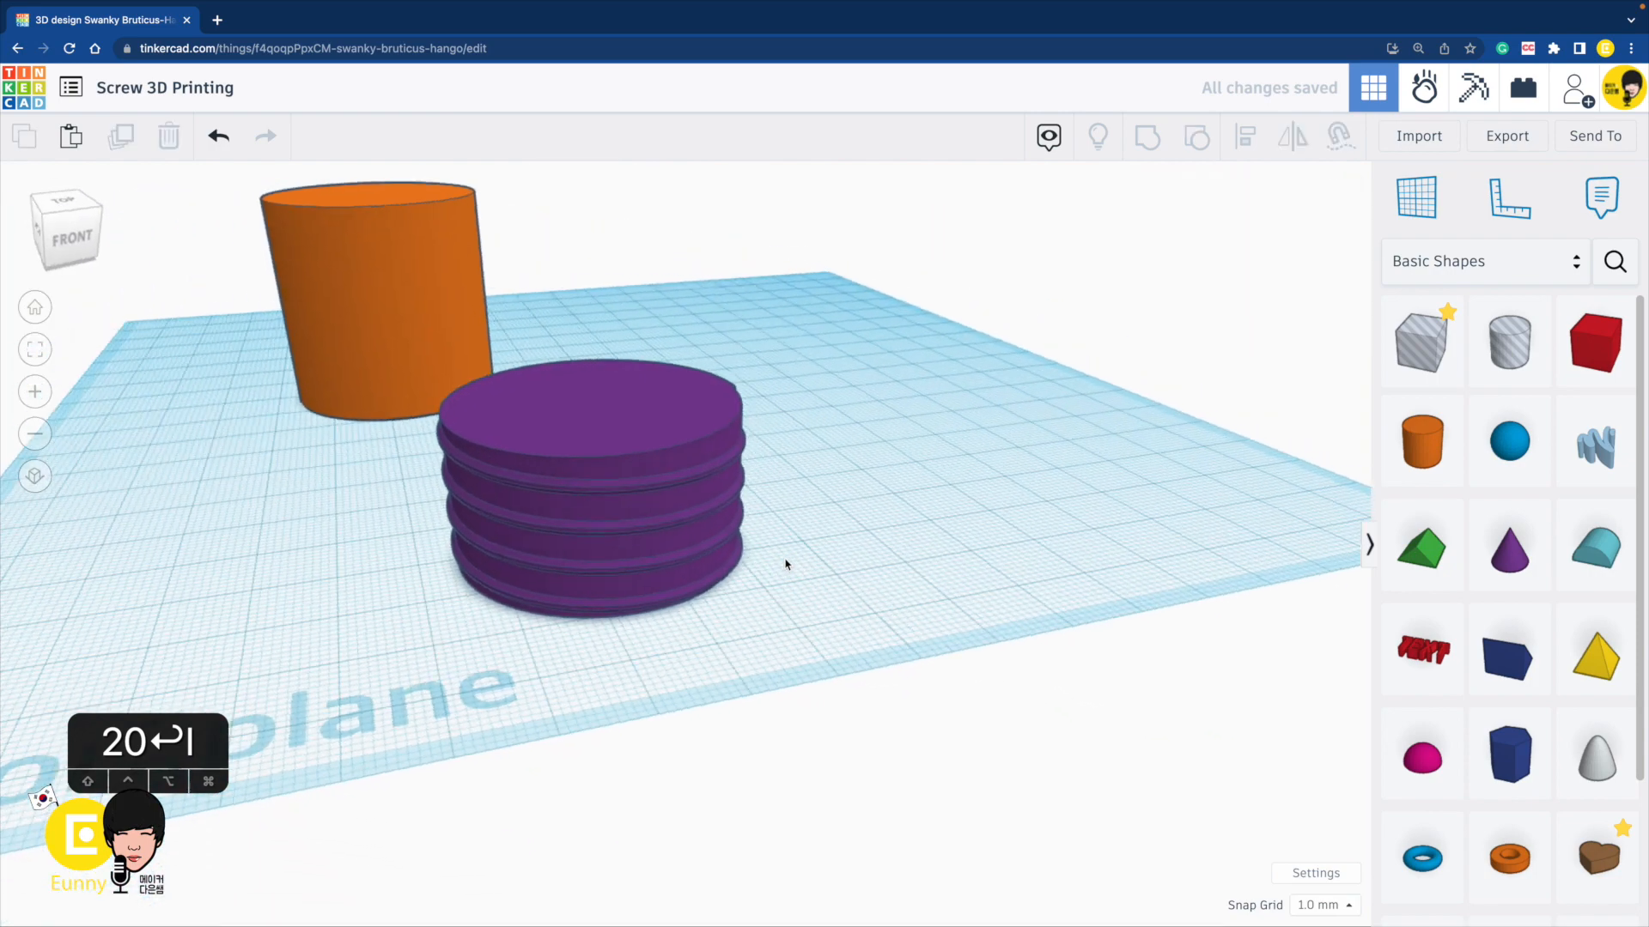
pyautogui.click(605, 410)
pyautogui.moveTo(567, 332); pyautogui.dragTo(961, 552)
pyautogui.click(828, 544)
pyautogui.moveTo(828, 544); pyautogui.dragTo(1064, 633, button='right')
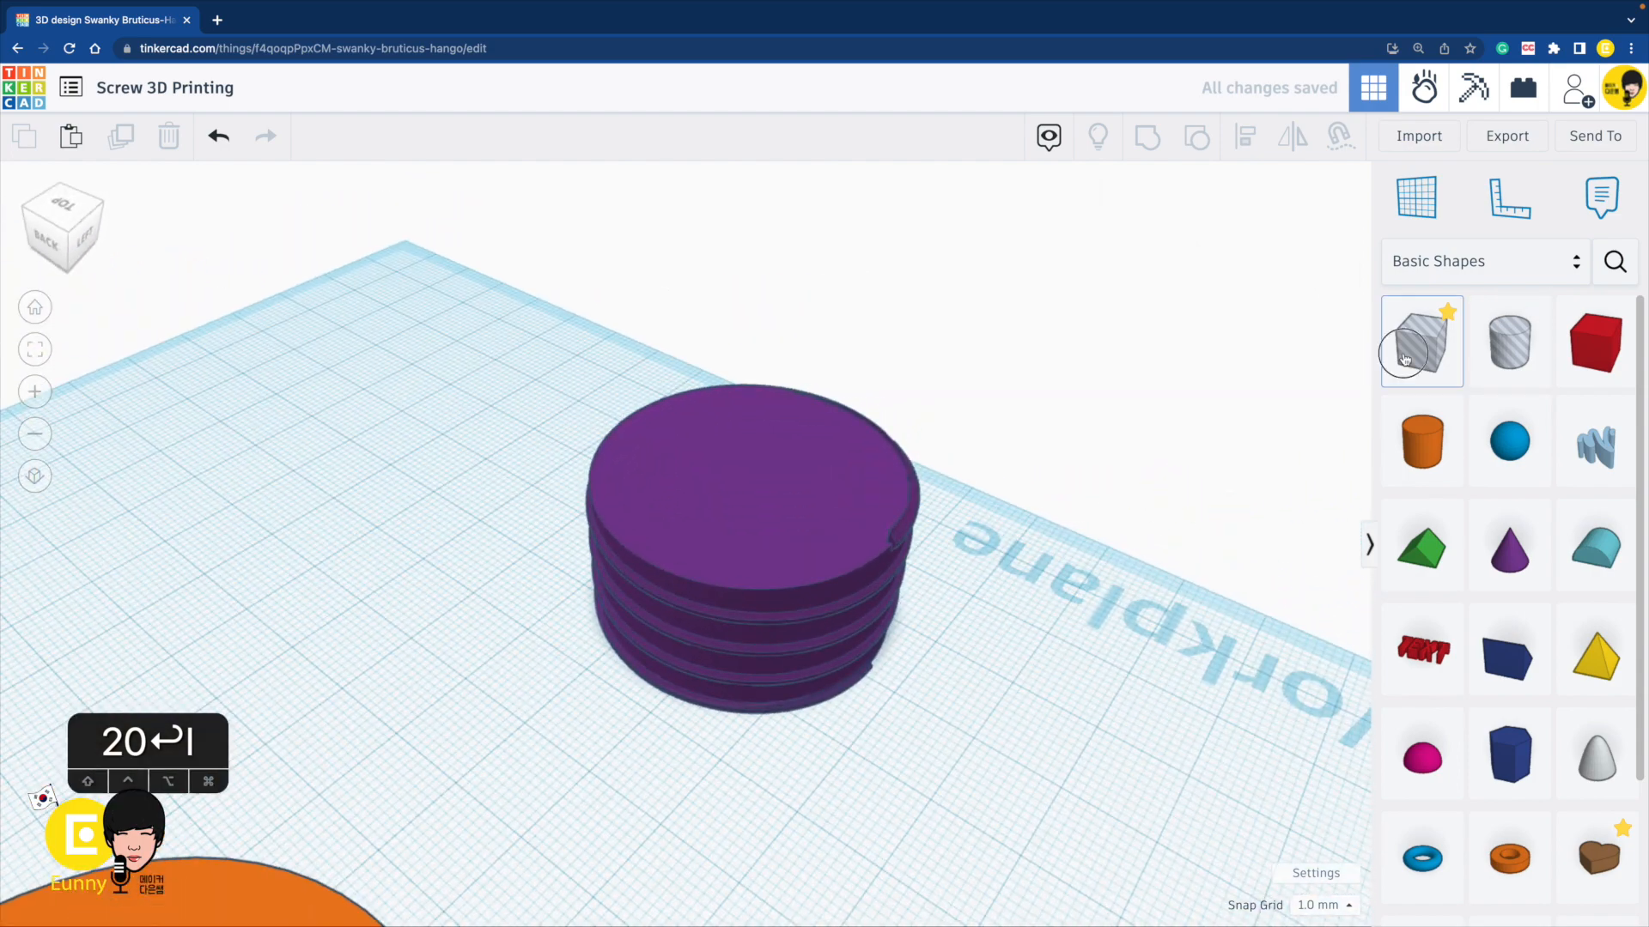
# Trim the protruding thread at the other end by covering it with an enlarged box hole and grouping both.
pyautogui.moveTo(1418, 341); pyautogui.dragTo(692, 457)
pyautogui.moveTo(801, 456); pyautogui.dragTo(1014, 461)
pyautogui.moveTo(718, 545); pyautogui.dragTo(579, 405)
pyautogui.moveTo(420, 281); pyautogui.dragTo(943, 605)
pyautogui.click(1149, 139)
pyautogui.click(1088, 647)
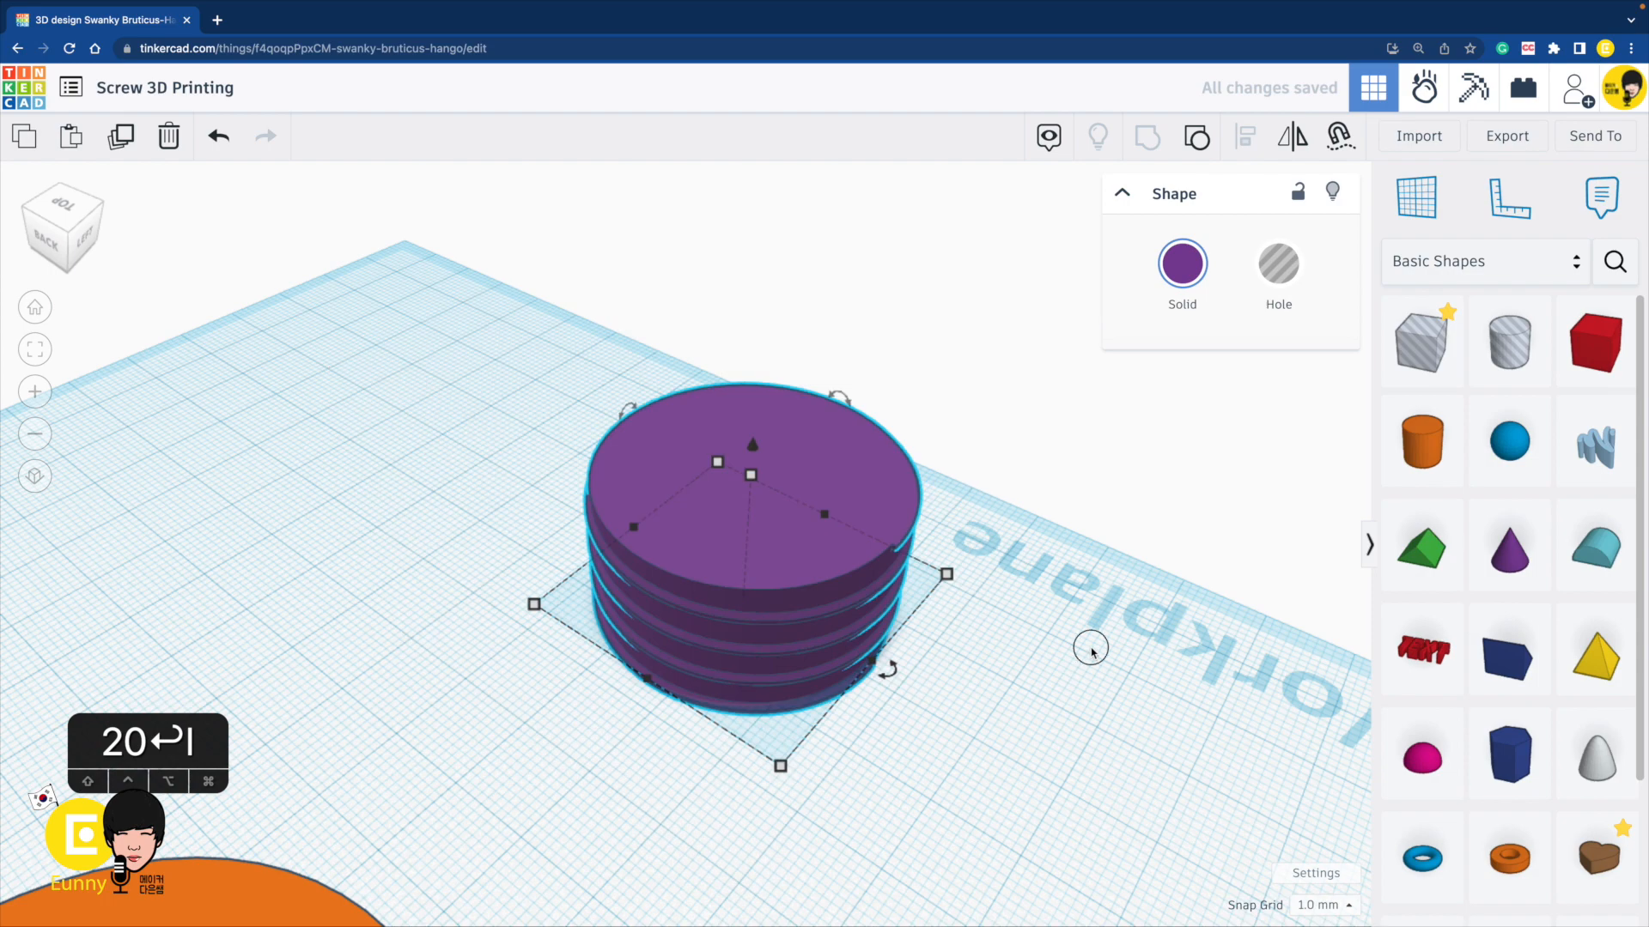
# Drop the trimmed threaded cylinder onto the workplane and check its height.
pyautogui.moveTo(785, 650); pyautogui.dragTo(534, 553, button='right')
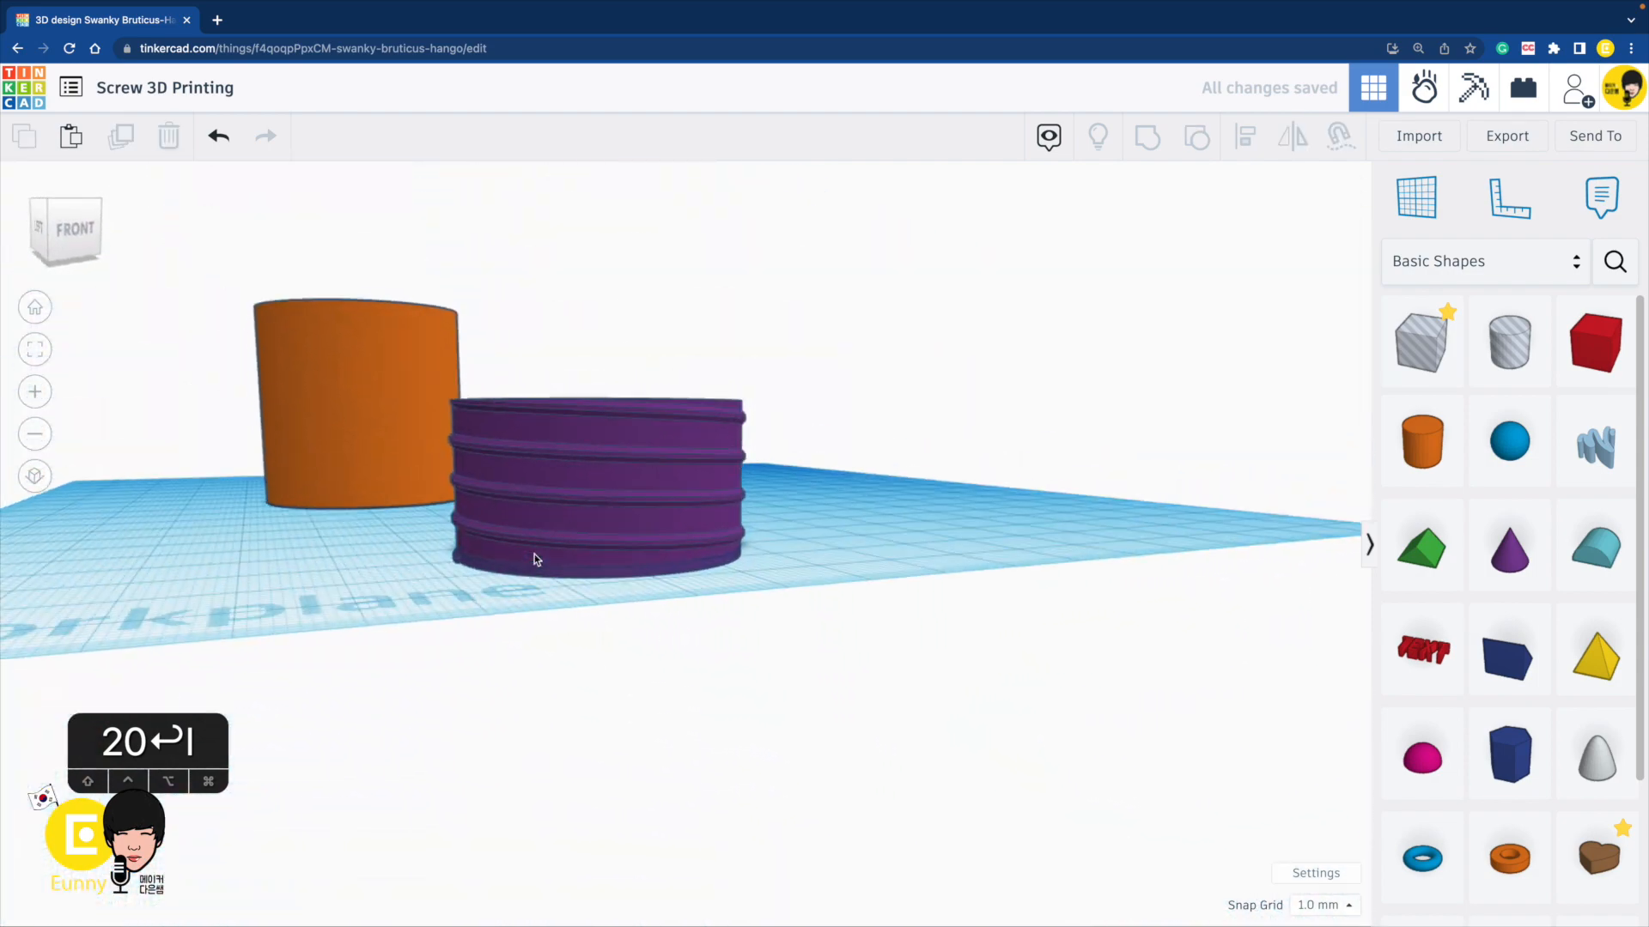
pyautogui.click(580, 504)
pyautogui.press('d')
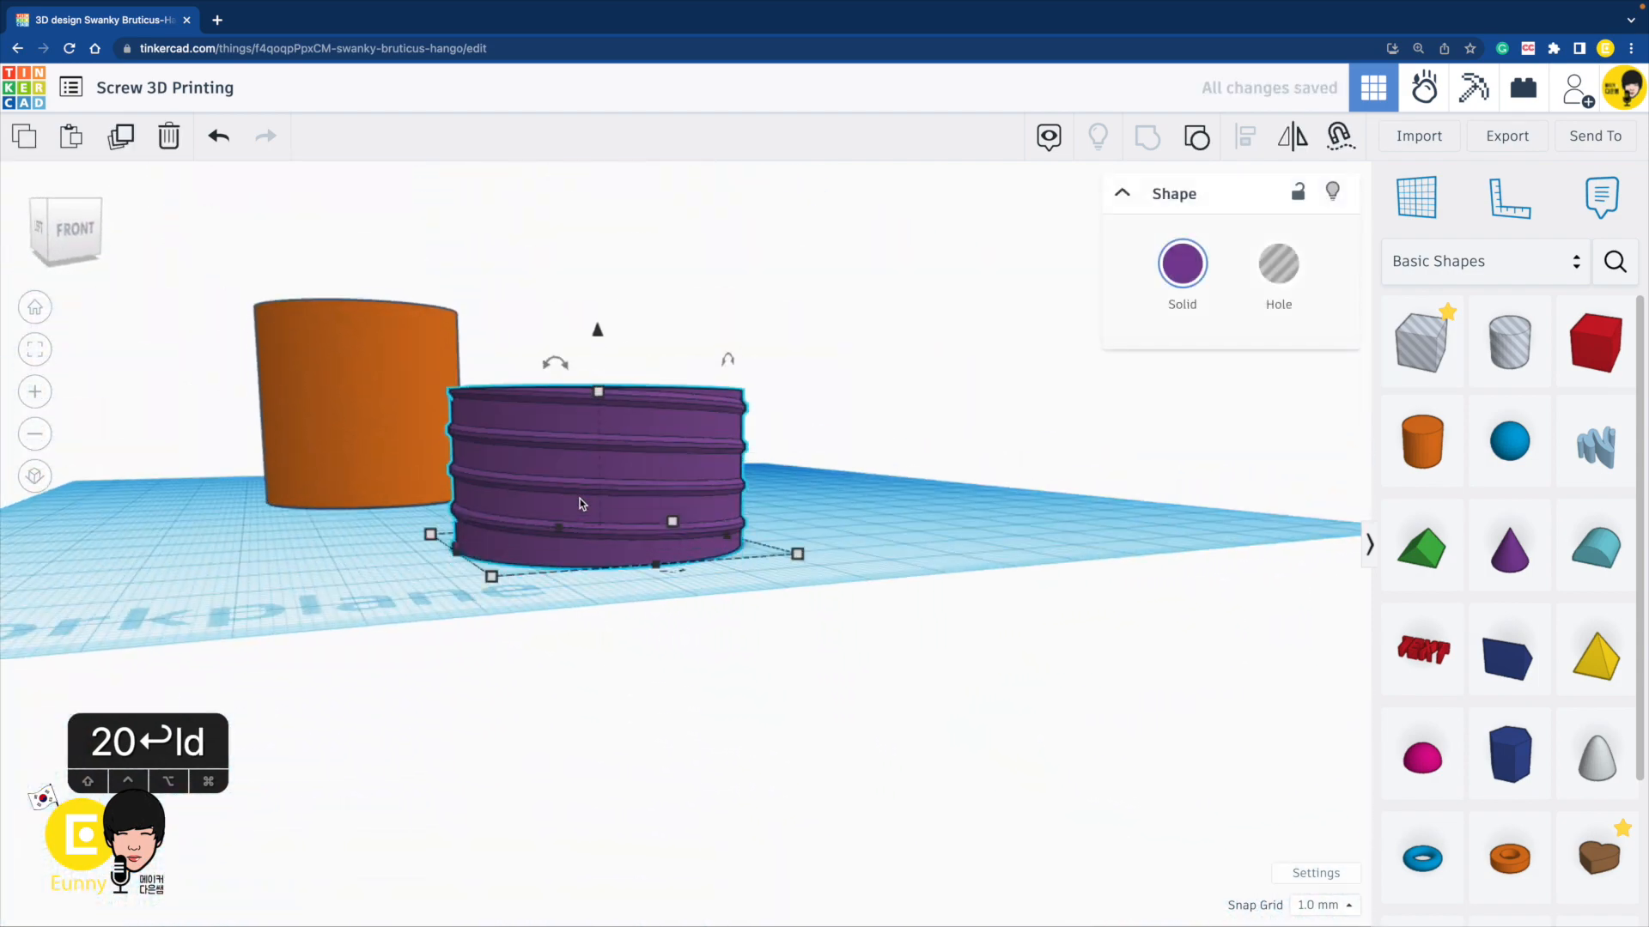
pyautogui.moveTo(744, 350); pyautogui.dragTo(605, 425, button='right')
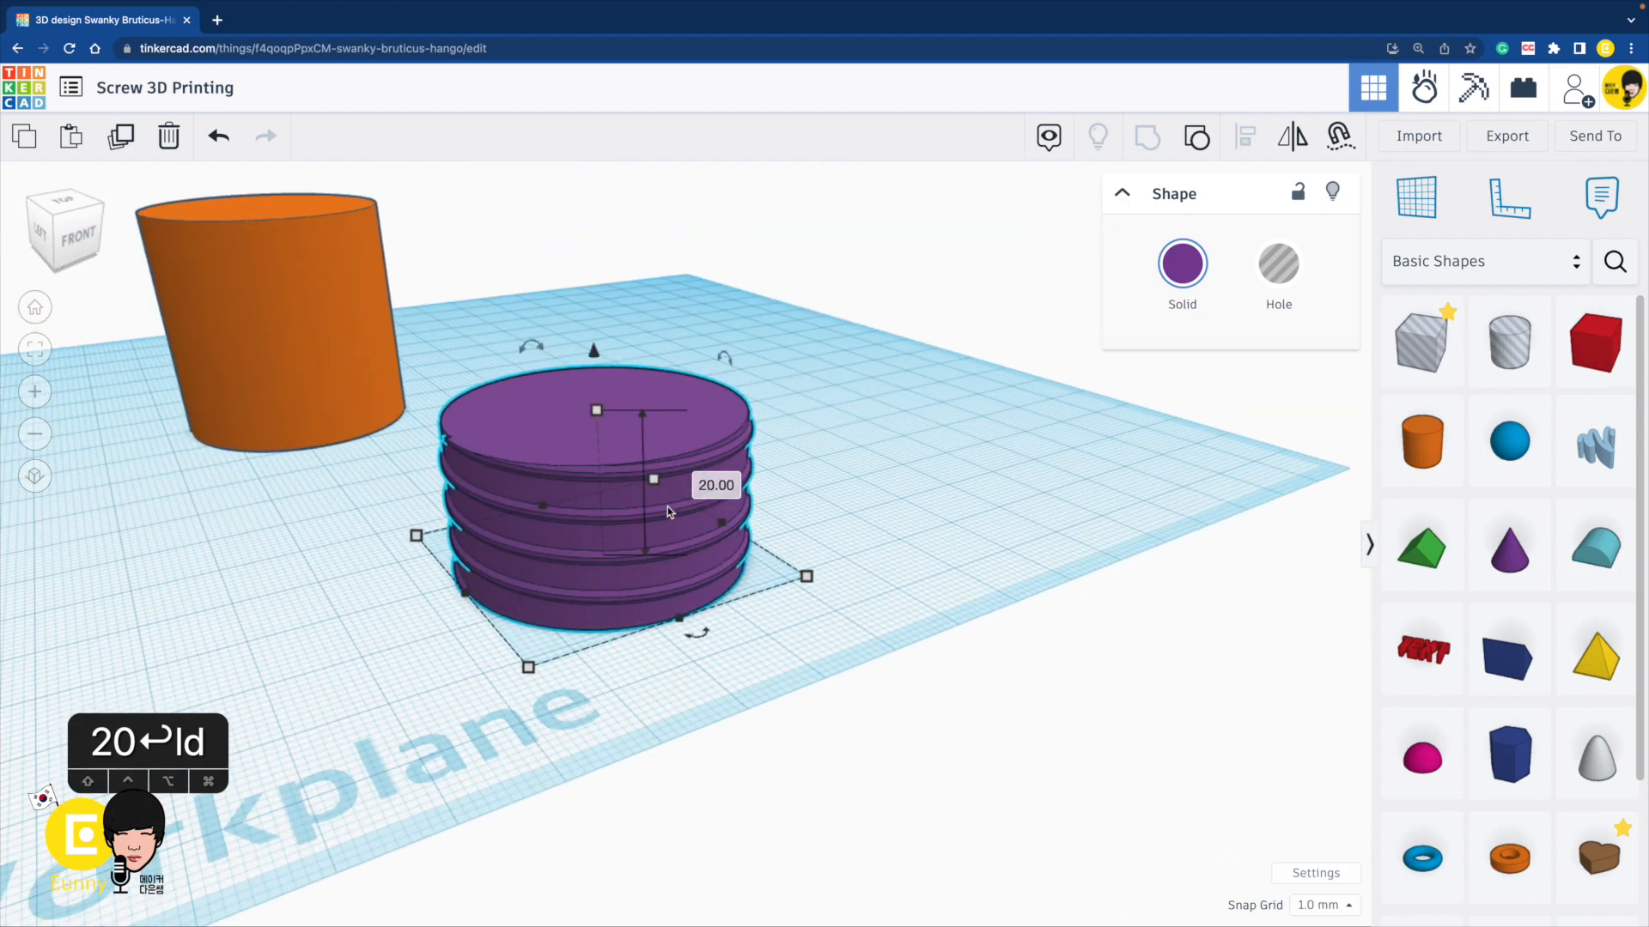
pyautogui.moveTo(857, 507); pyautogui.dragTo(767, 552, button='right')
pyautogui.scroll(-5, 767, 552)
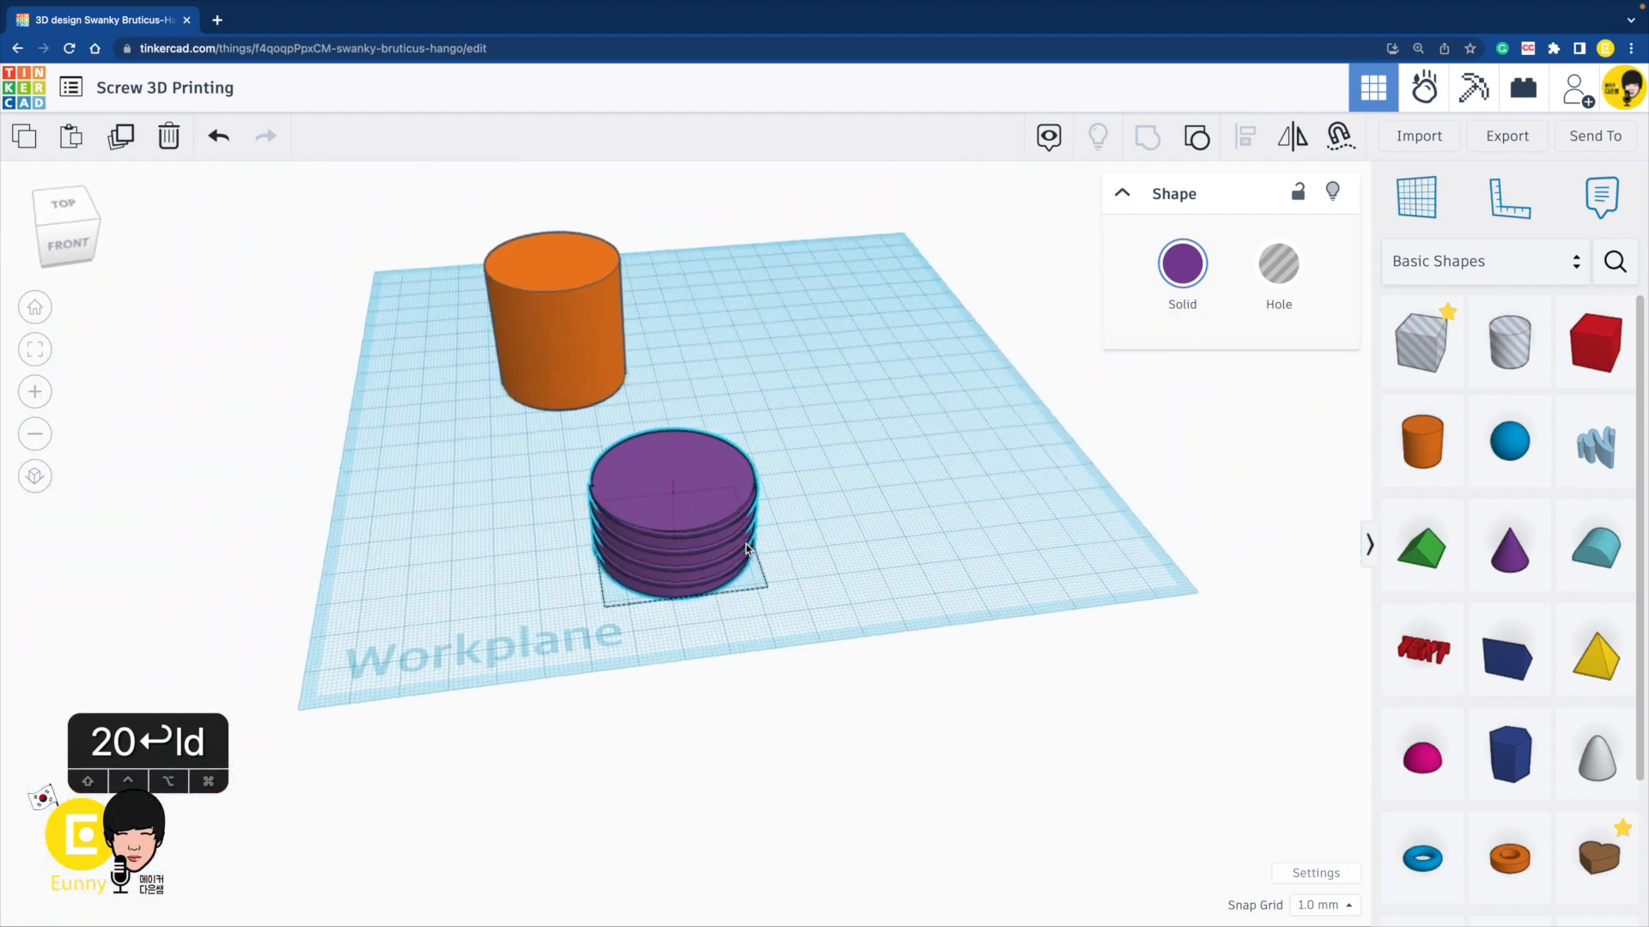
# Move the threaded cylinder aside and place the tall orange cylinder next to it.
pyautogui.moveTo(670, 519); pyautogui.dragTo(537, 534)
pyautogui.click(773, 482)
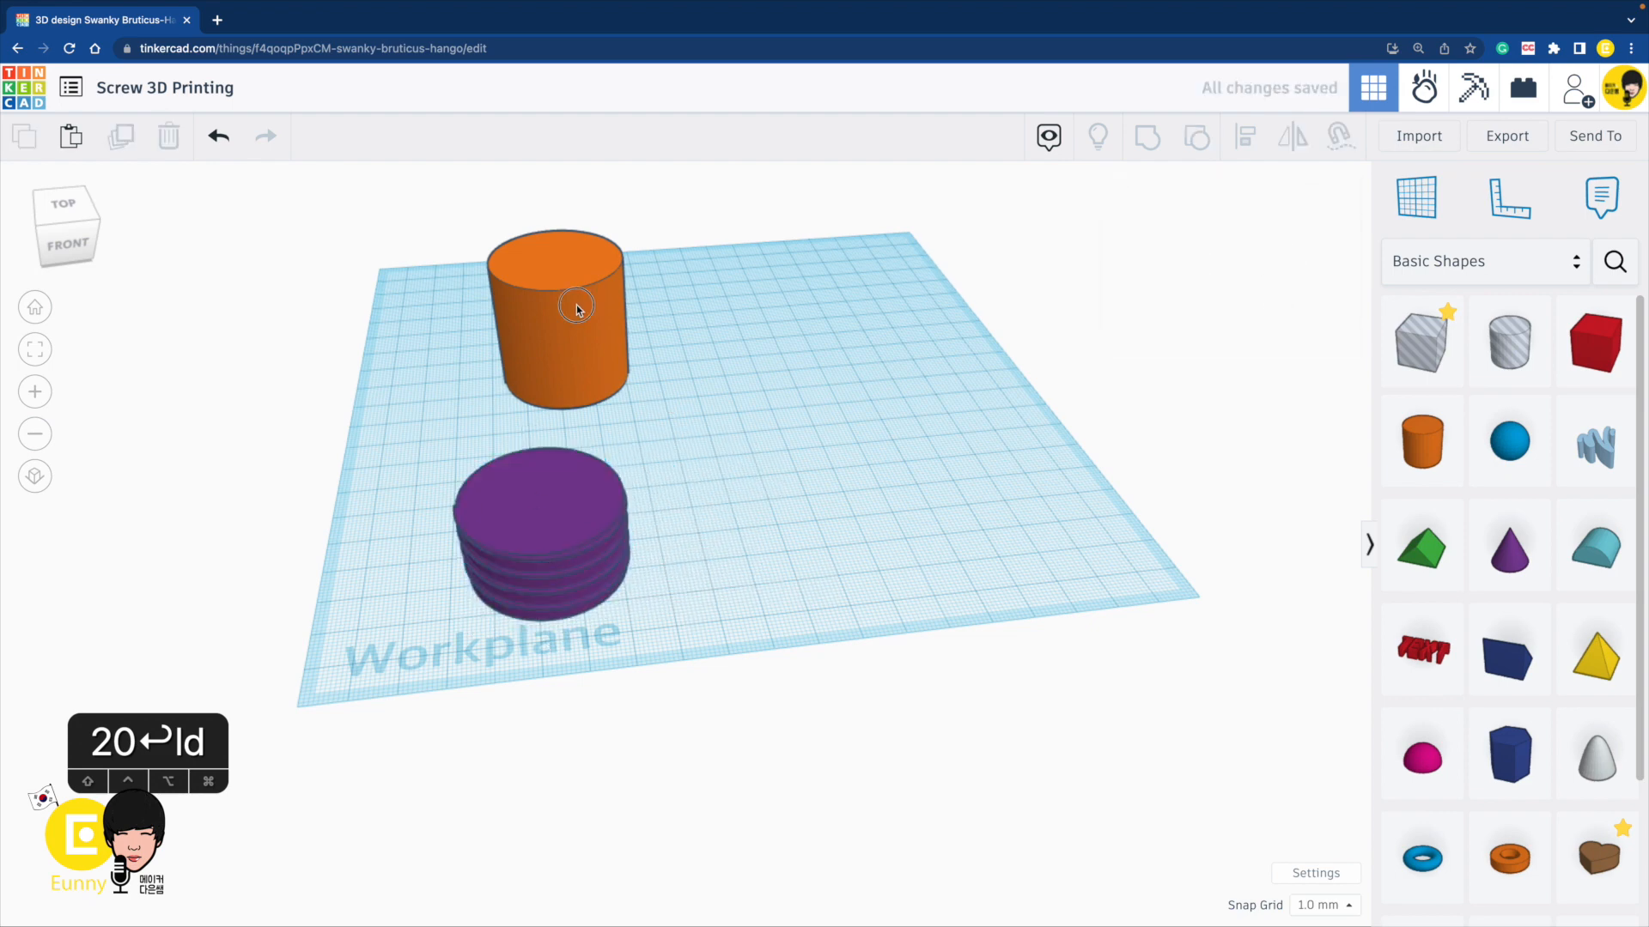
pyautogui.moveTo(574, 313); pyautogui.dragTo(859, 451)
# Enlarge the orange cylinder proportionally to about 53 mm and set its height to 20 mm.
pyautogui.scroll(2, 858, 451)
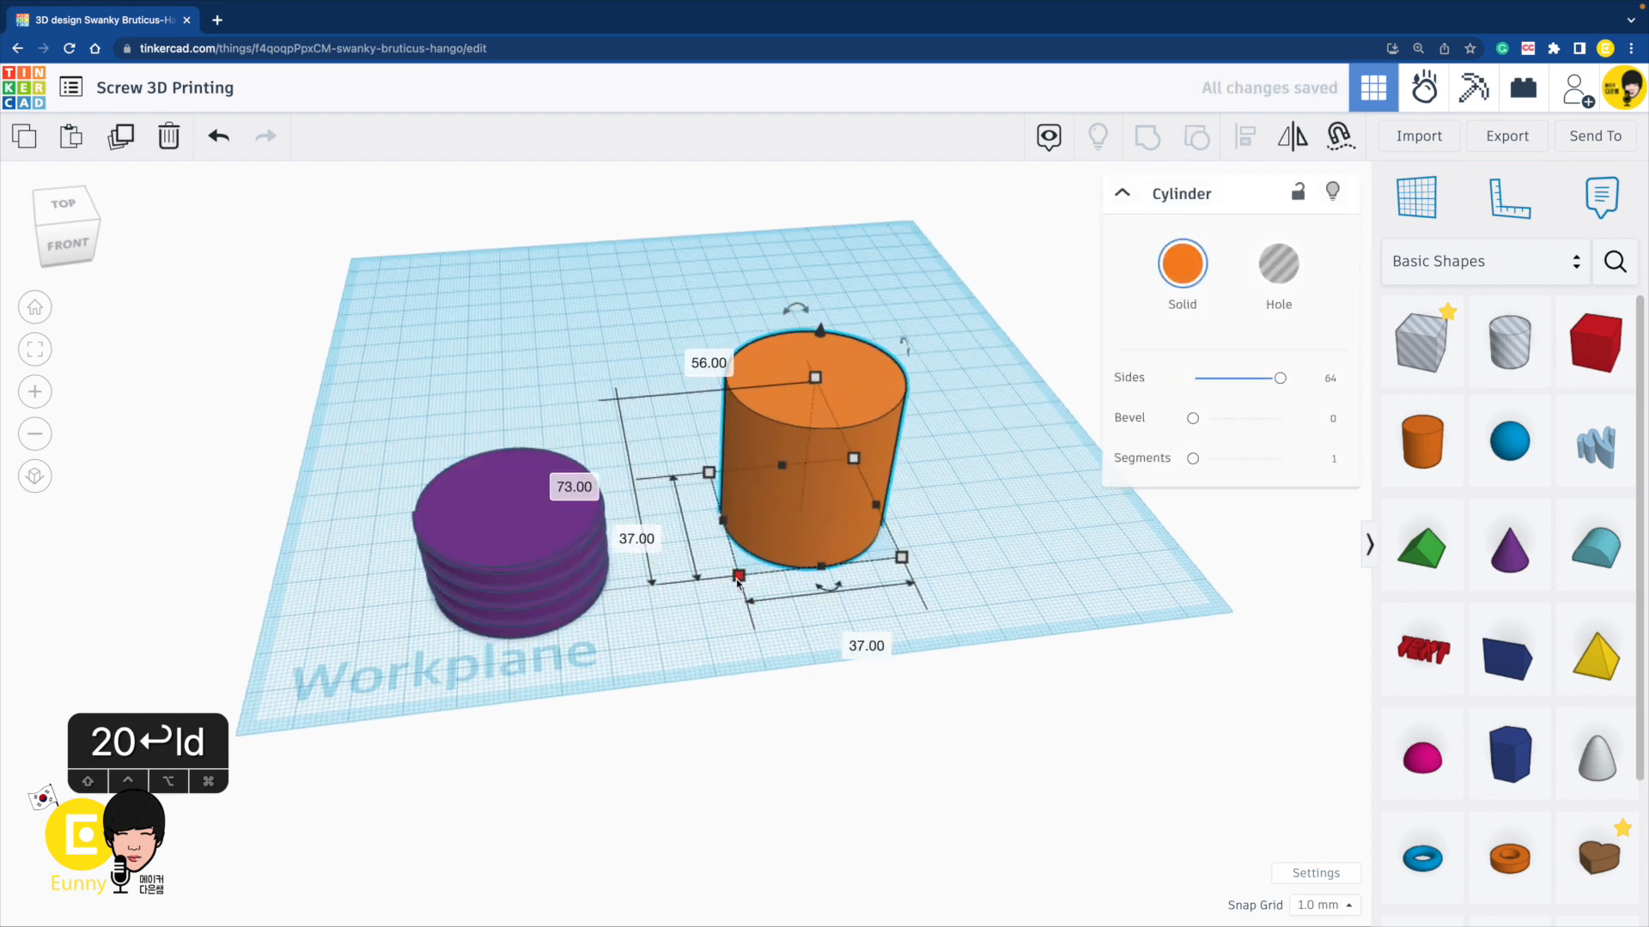
pyautogui.keyDown('shift'); pyautogui.moveTo(740, 577); pyautogui.dragTo(698, 649); pyautogui.keyUp('shift')
pyautogui.moveTo(792, 330)
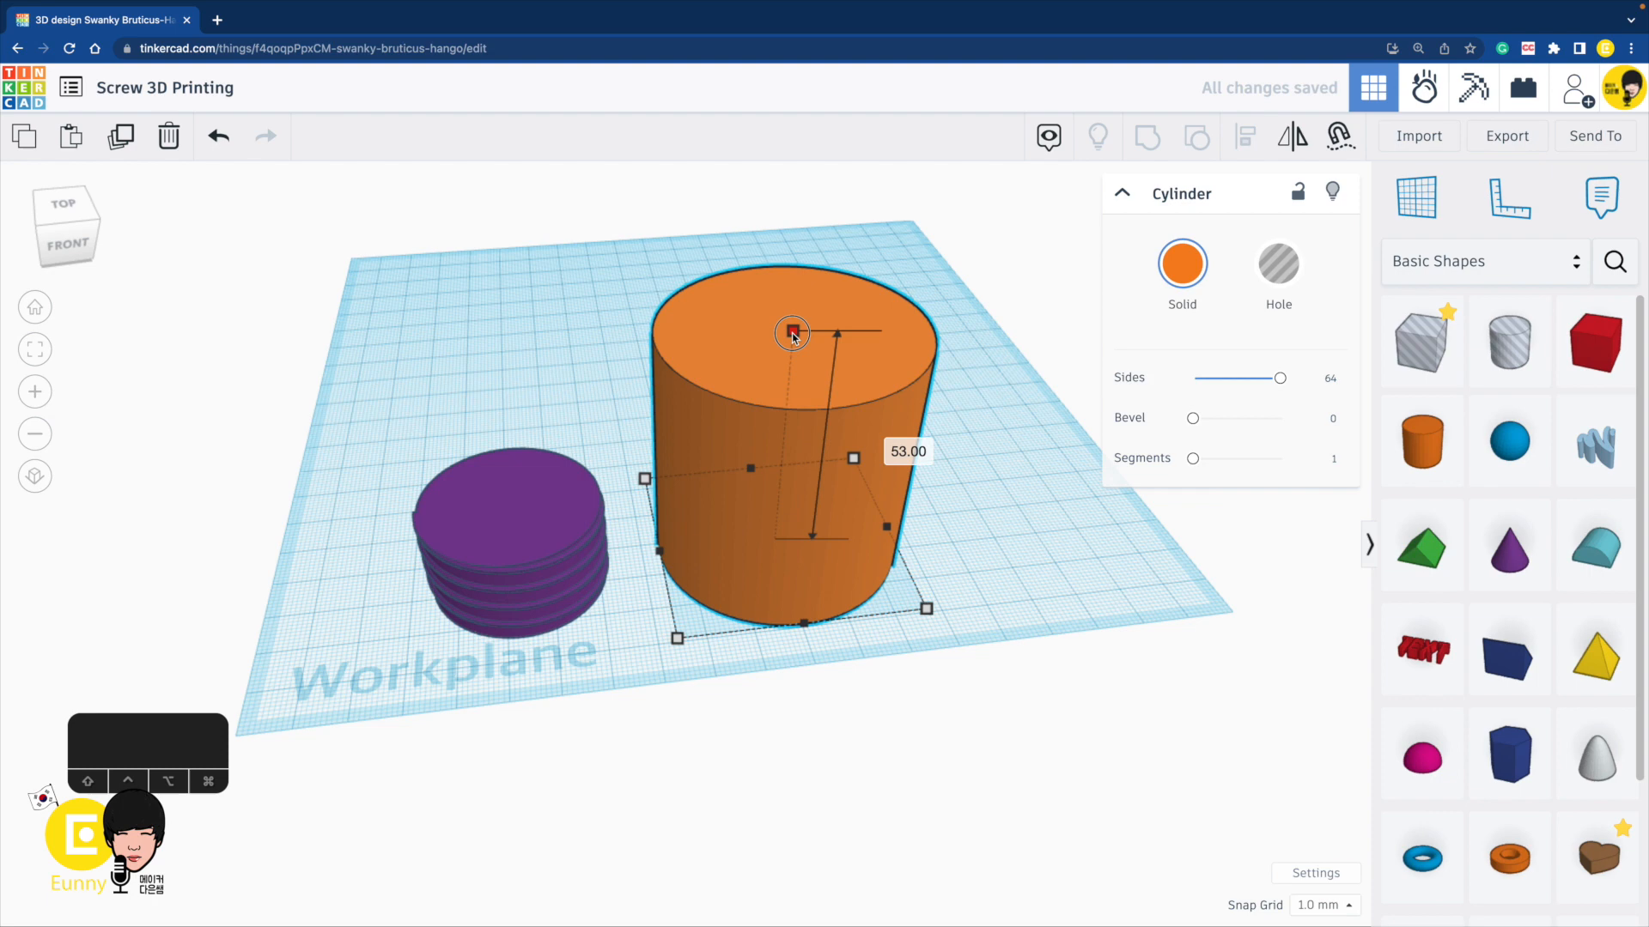
pyautogui.click(890, 443)
pyautogui.write('20')
pyautogui.press('Return')
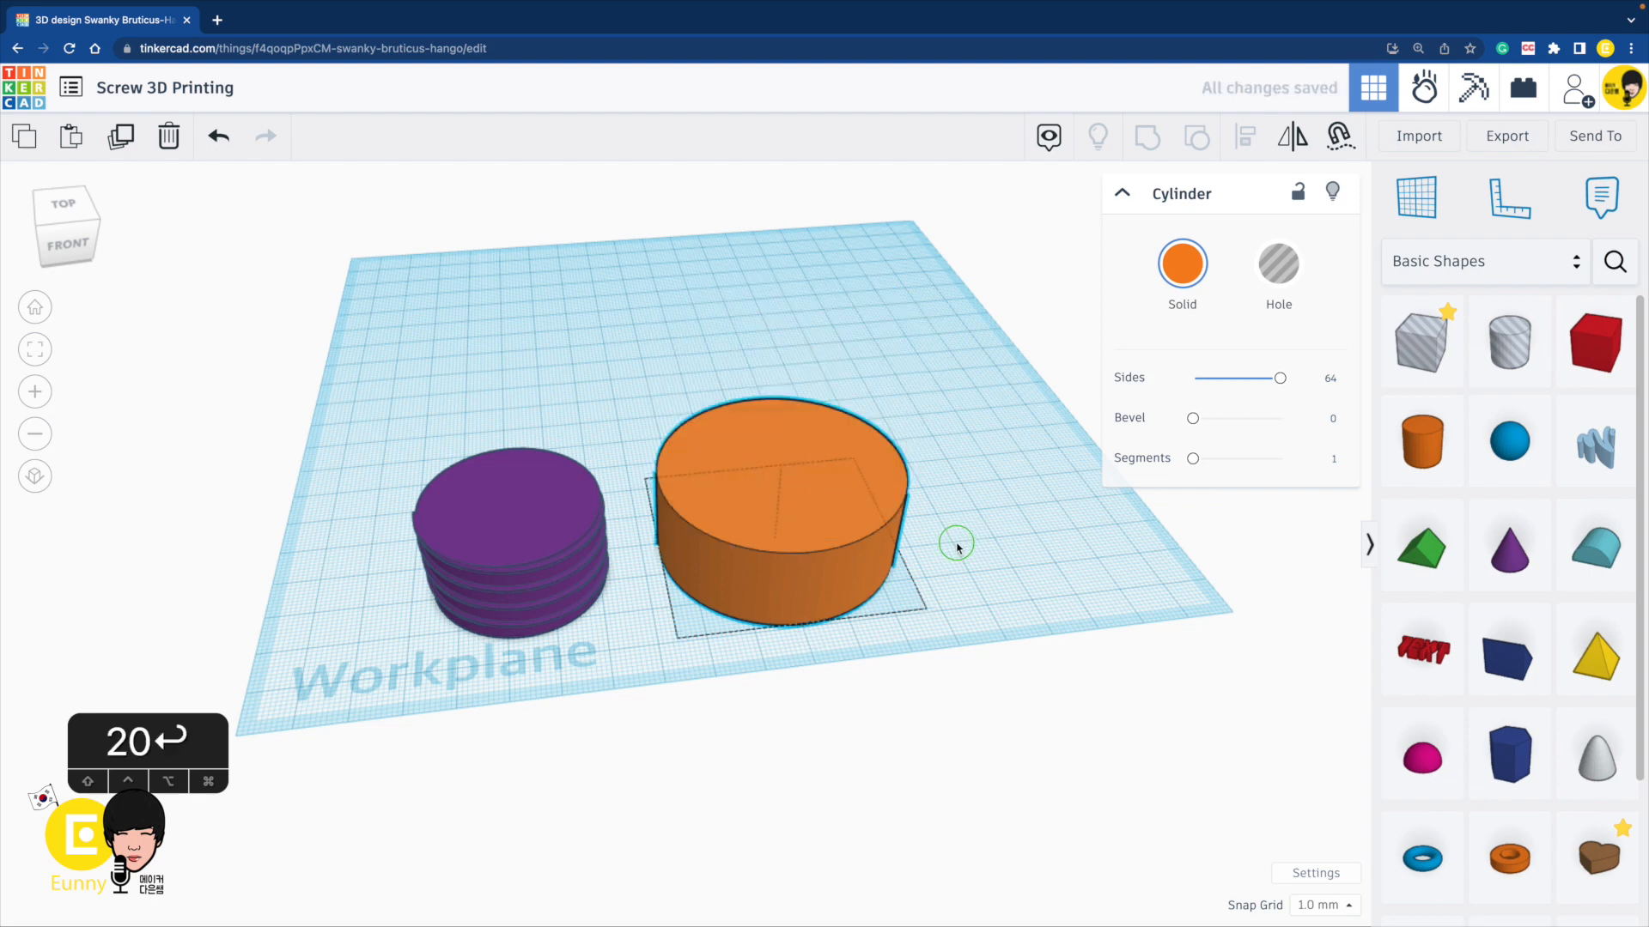
# Duplicate the threaded cylinder and turn the copy into a hole.
pyautogui.moveTo(953, 545); pyautogui.dragTo(927, 674, button='right')
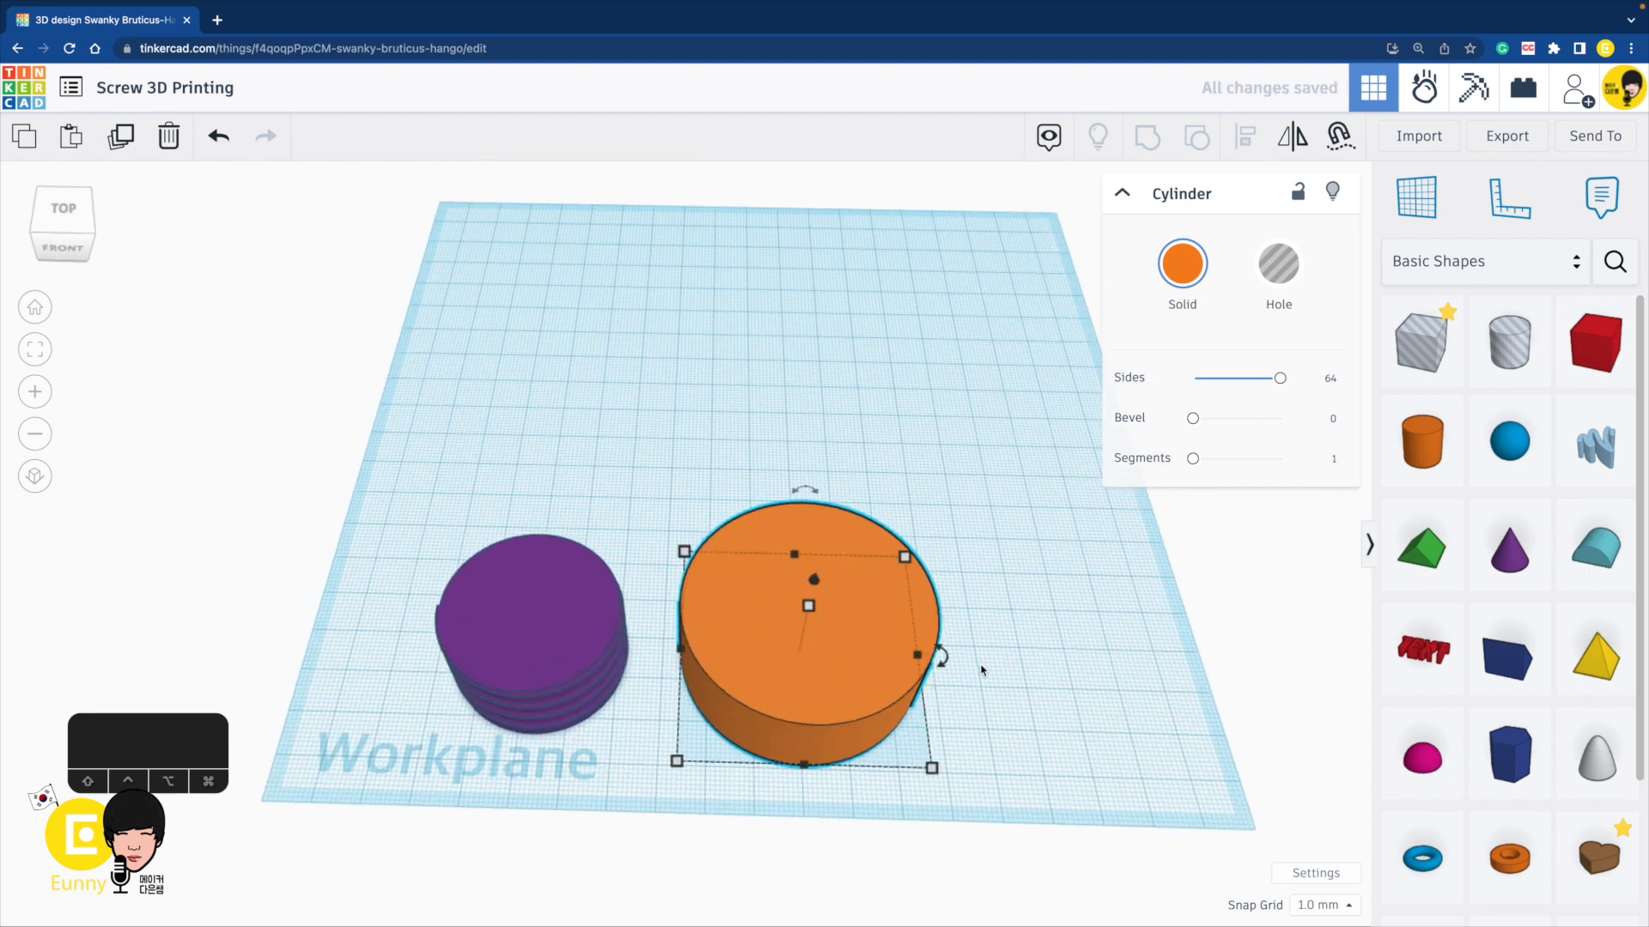
pyautogui.click(560, 543)
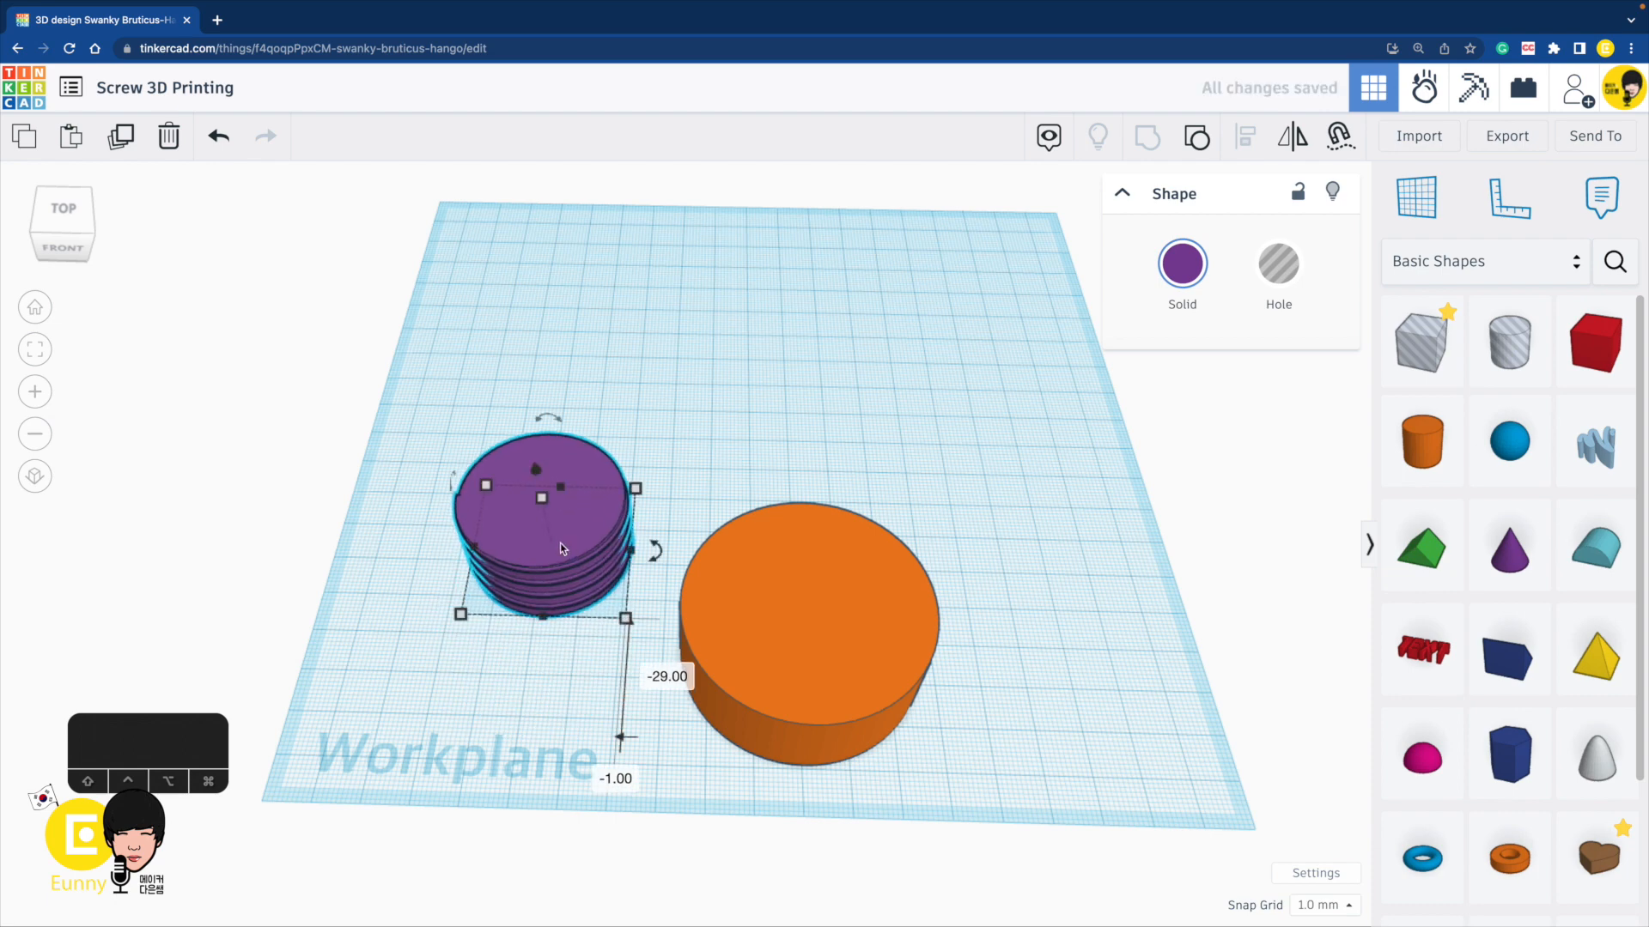
pyautogui.press('super+c')
pyautogui.press('super+v')
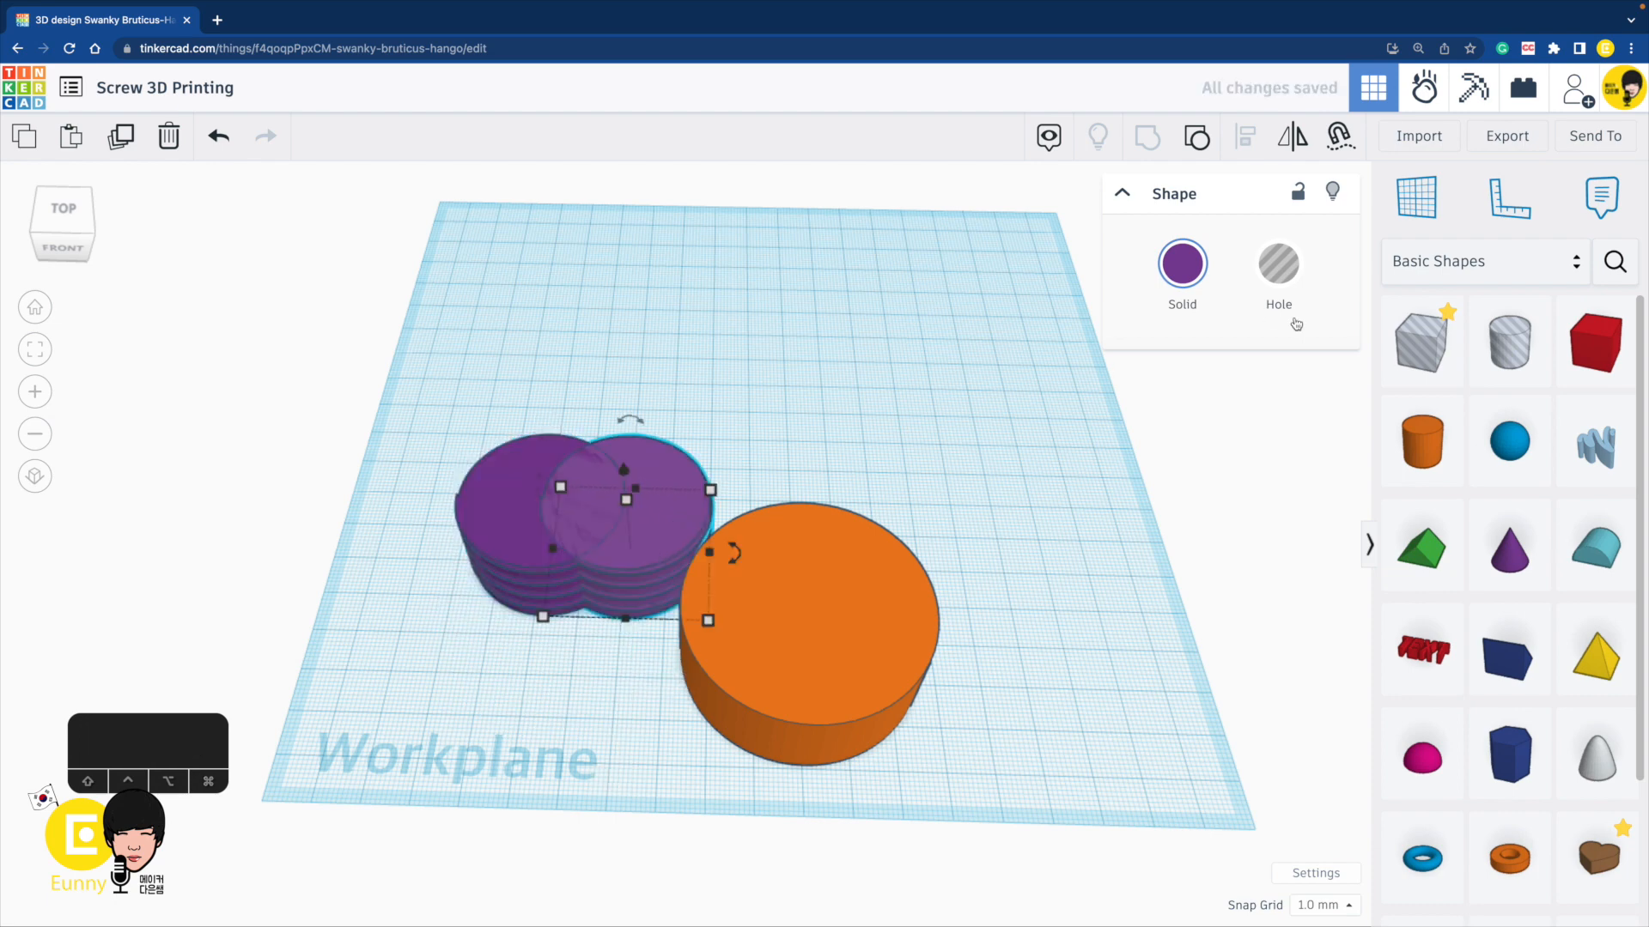
pyautogui.click(1279, 264)
# Place the threaded hole inside the enlarged orange cylinder and select both shapes.
pyautogui.moveTo(832, 692); pyautogui.dragTo(903, 599)
pyautogui.moveTo(673, 530); pyautogui.dragTo(924, 540)
pyautogui.moveTo(1041, 697); pyautogui.dragTo(717, 419)
# Center the threaded hole within the orange cylinder and group them to cut the internal thread.
pyautogui.press('l')
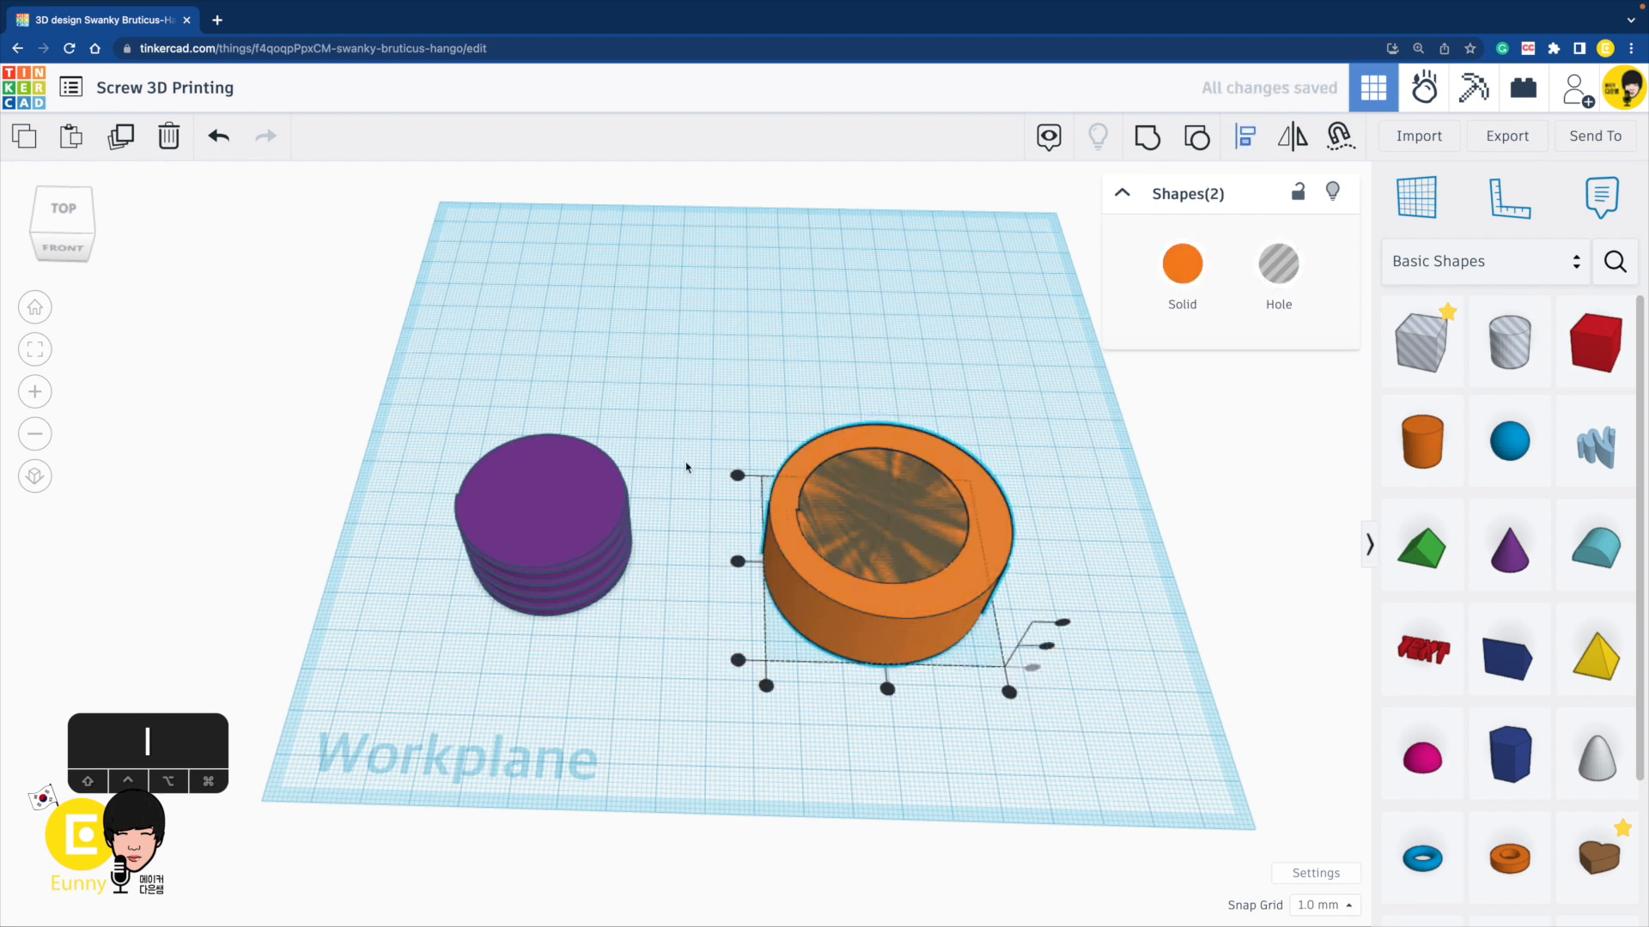
pyautogui.click(736, 562)
pyautogui.click(887, 687)
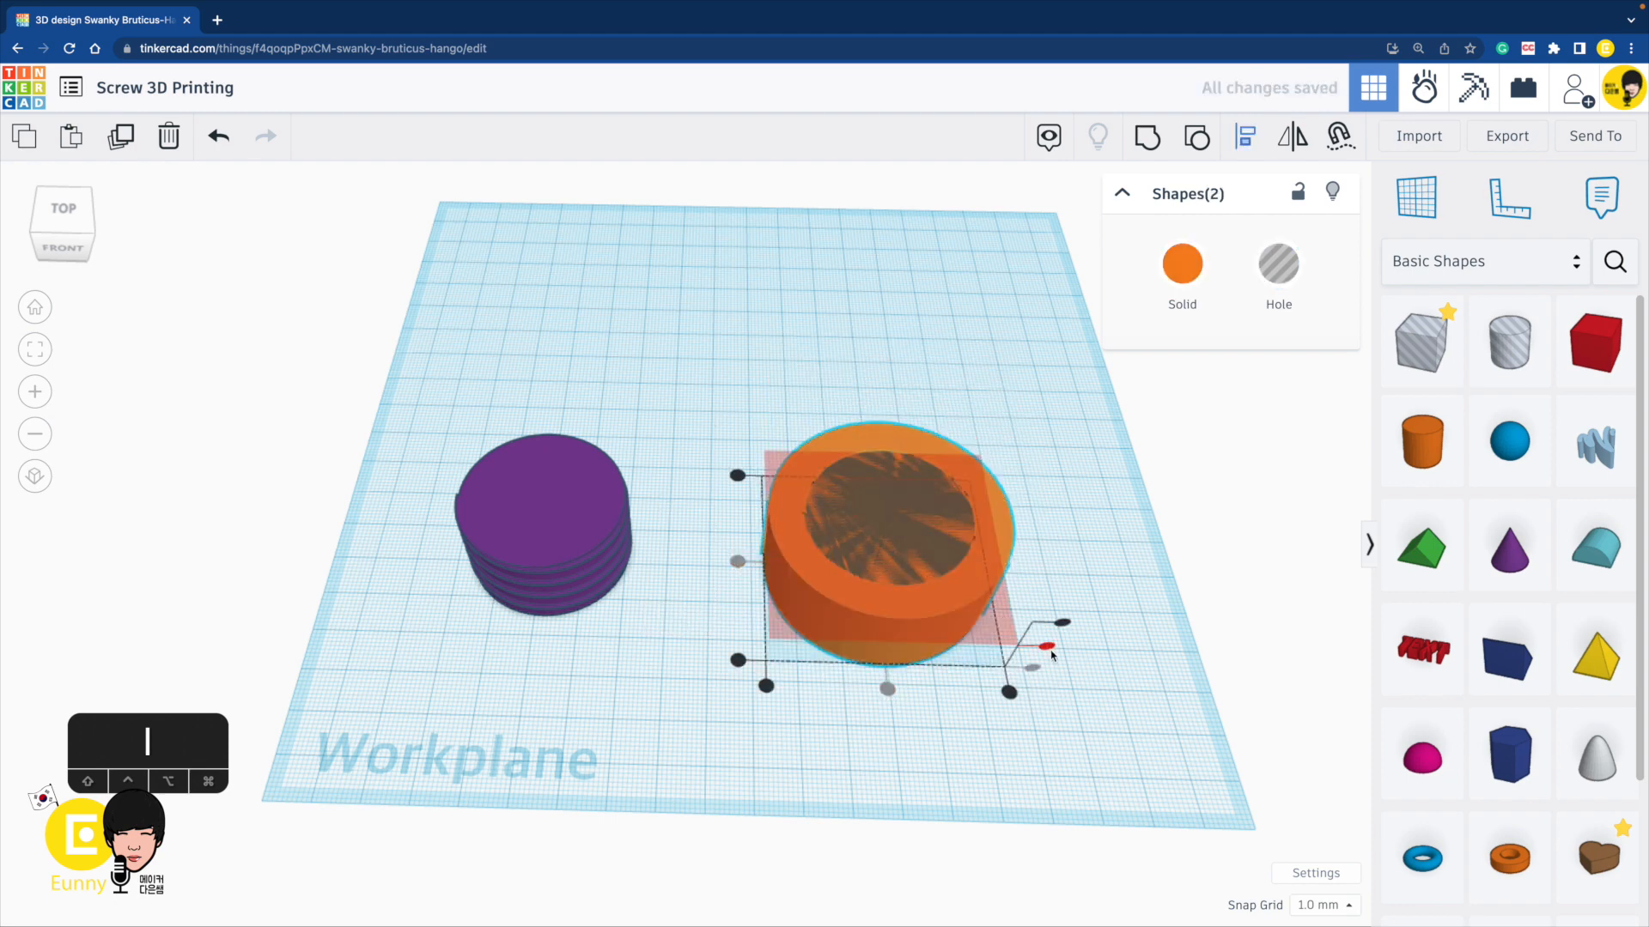
pyautogui.click(1063, 737)
pyautogui.click(1147, 136)
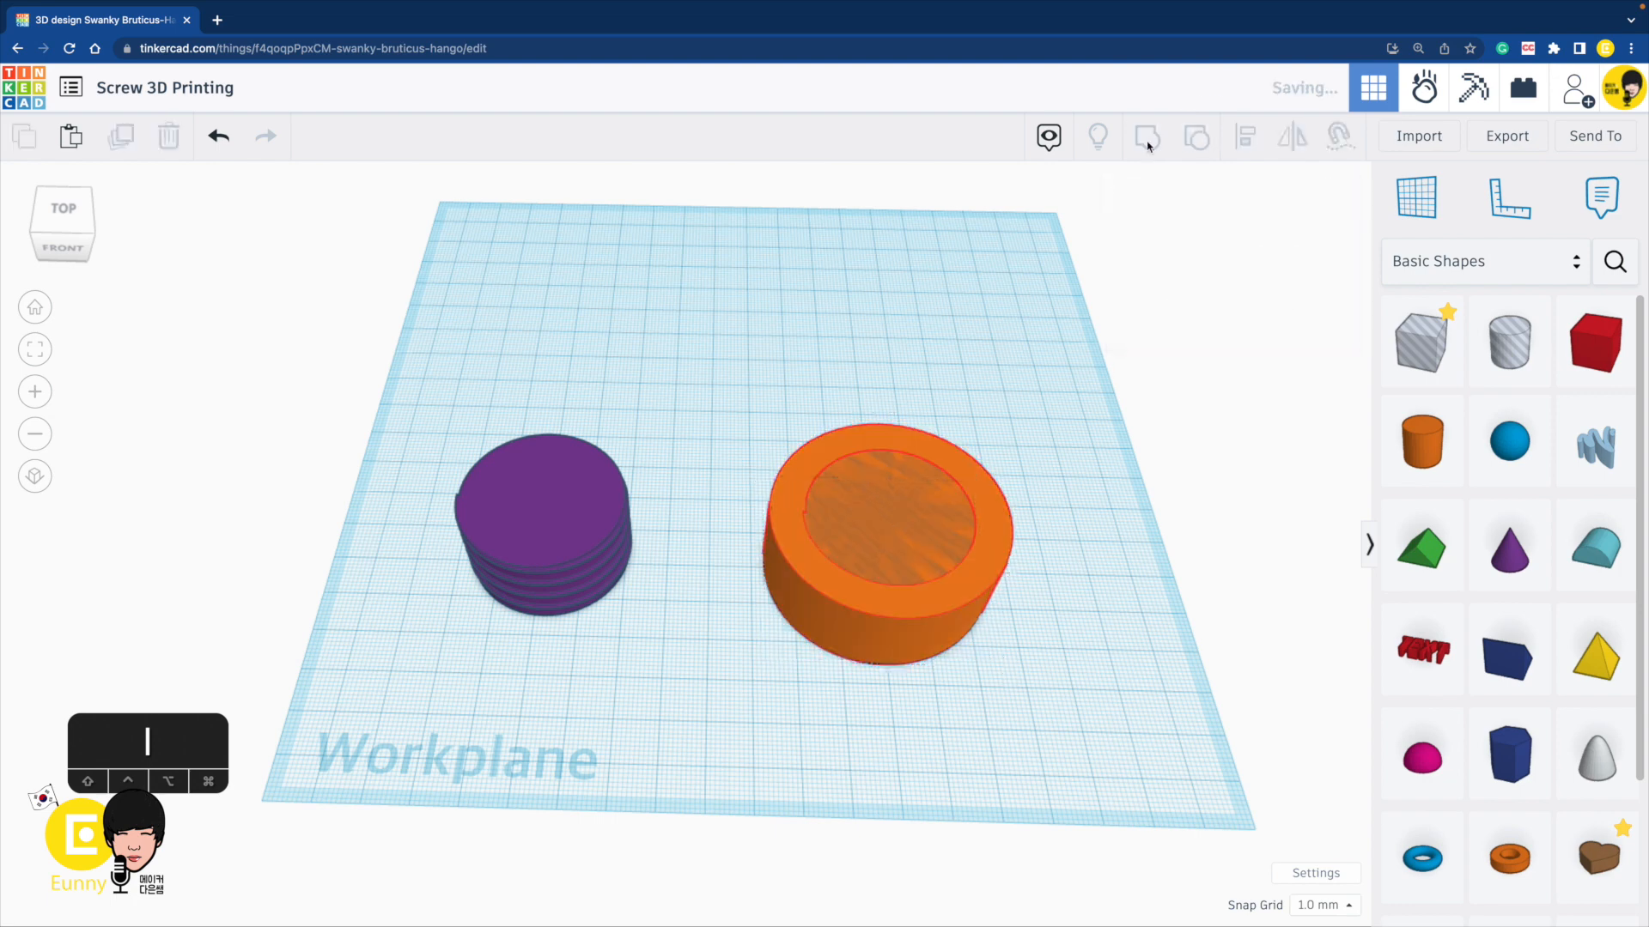
pyautogui.click(1104, 691)
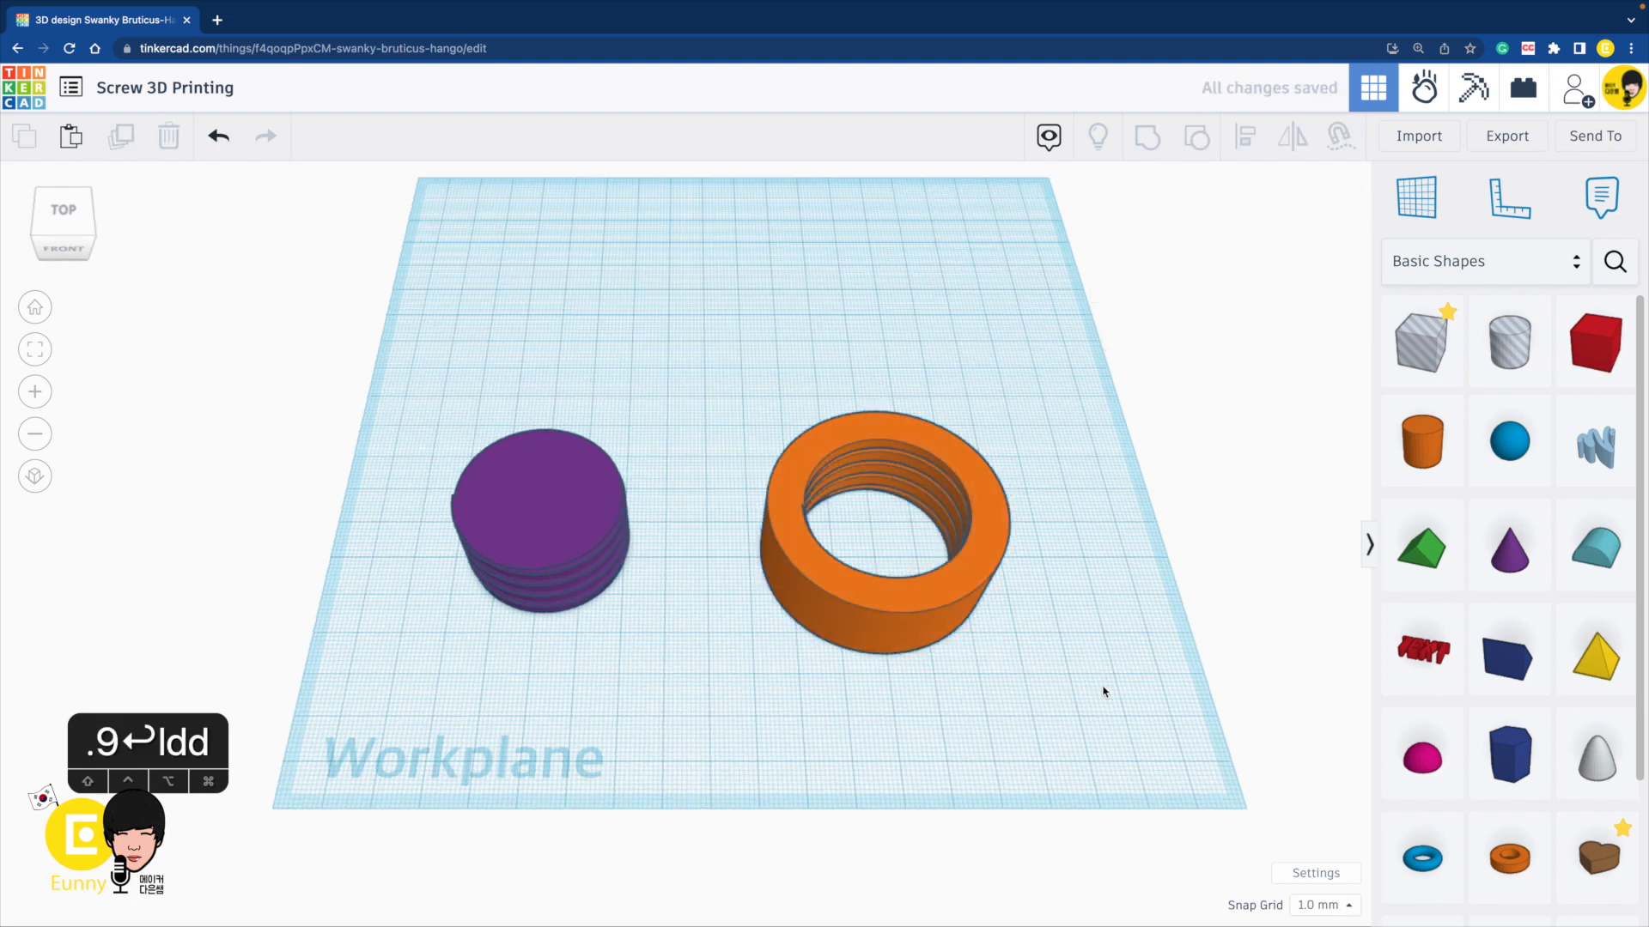
# Move the purple threaded cylinder about 76 mm away from the orange threaded ring.
pyautogui.click(519, 569)
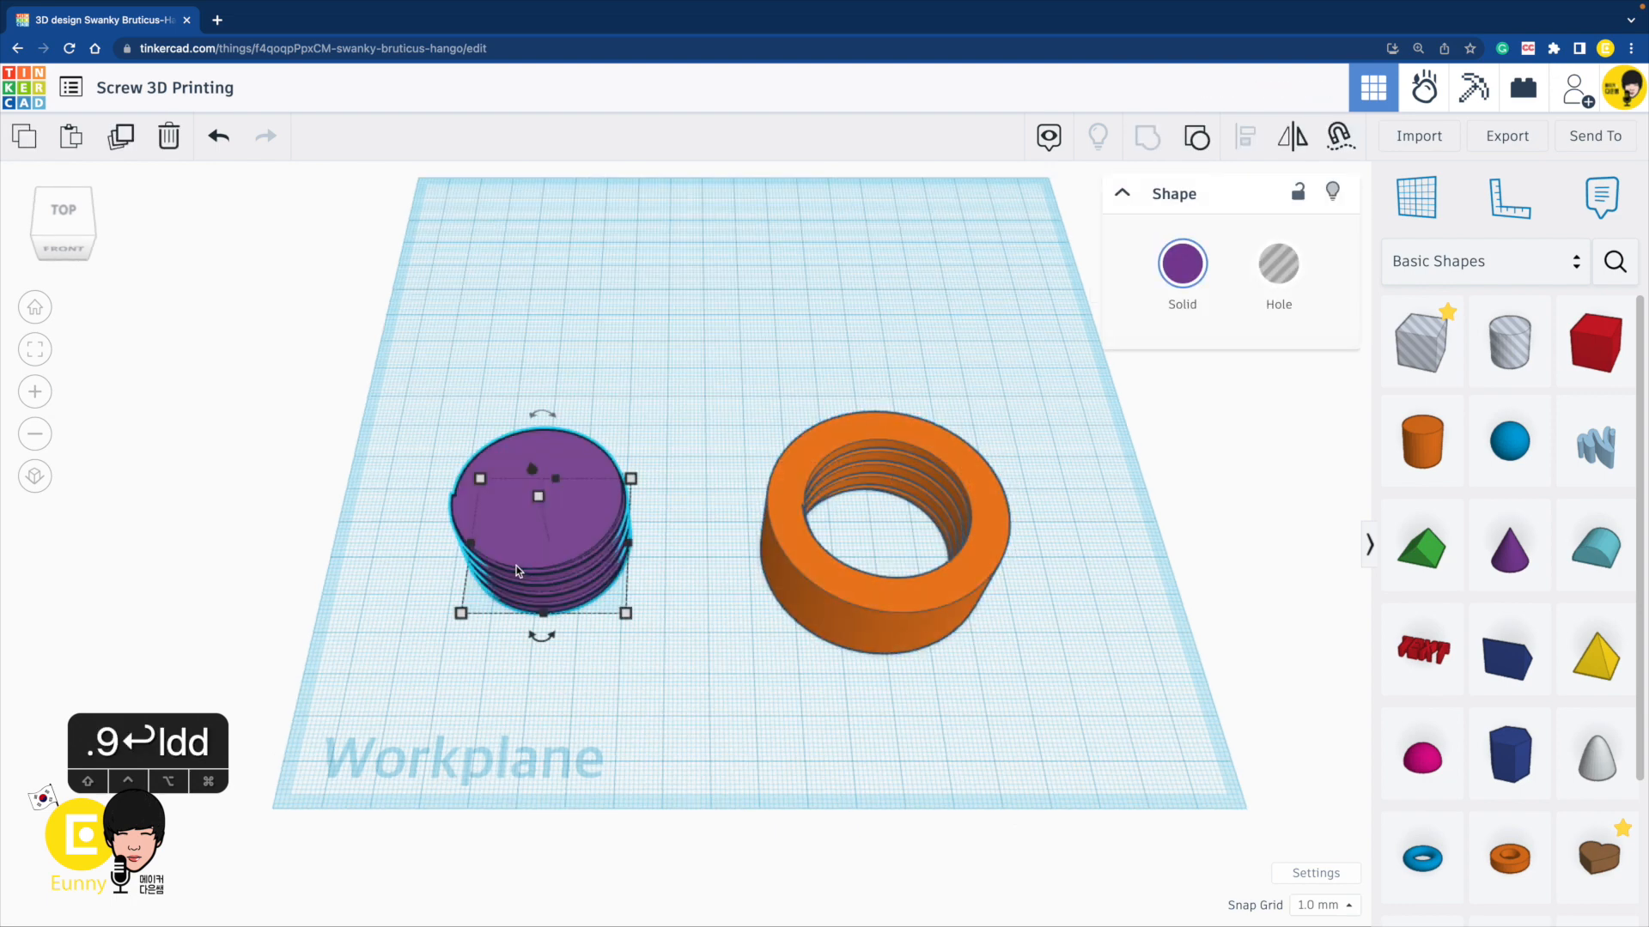
pyautogui.moveTo(545, 544); pyautogui.dragTo(603, 526)
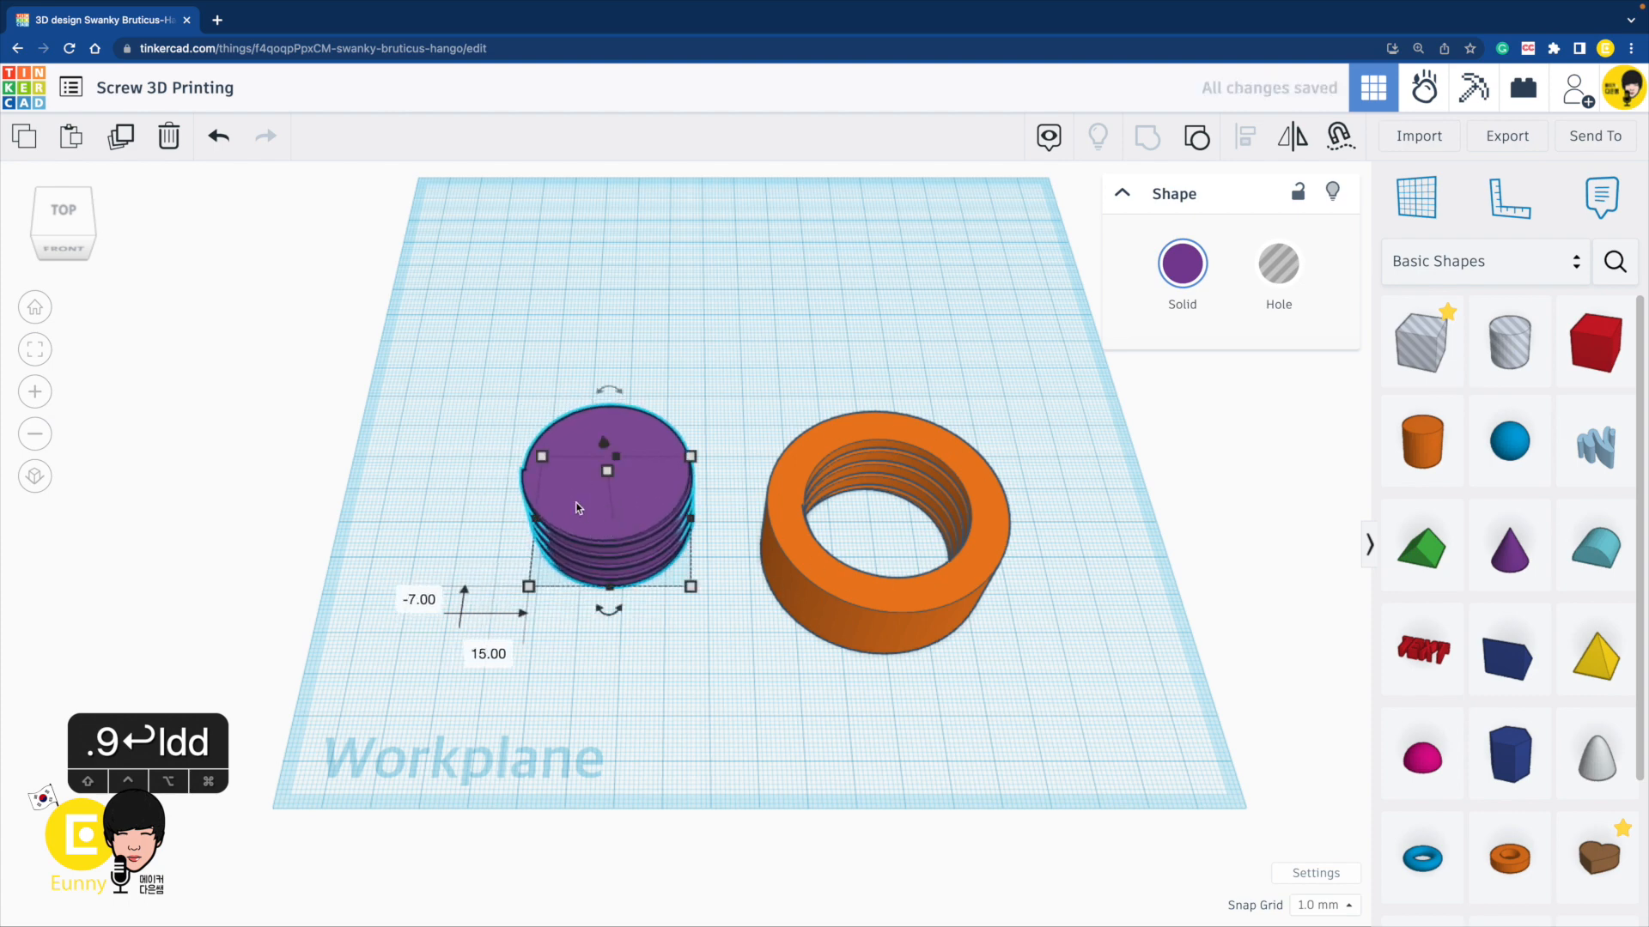
pyautogui.moveTo(578, 508); pyautogui.dragTo(265, 488)
pyautogui.scroll(3, 866, 544)
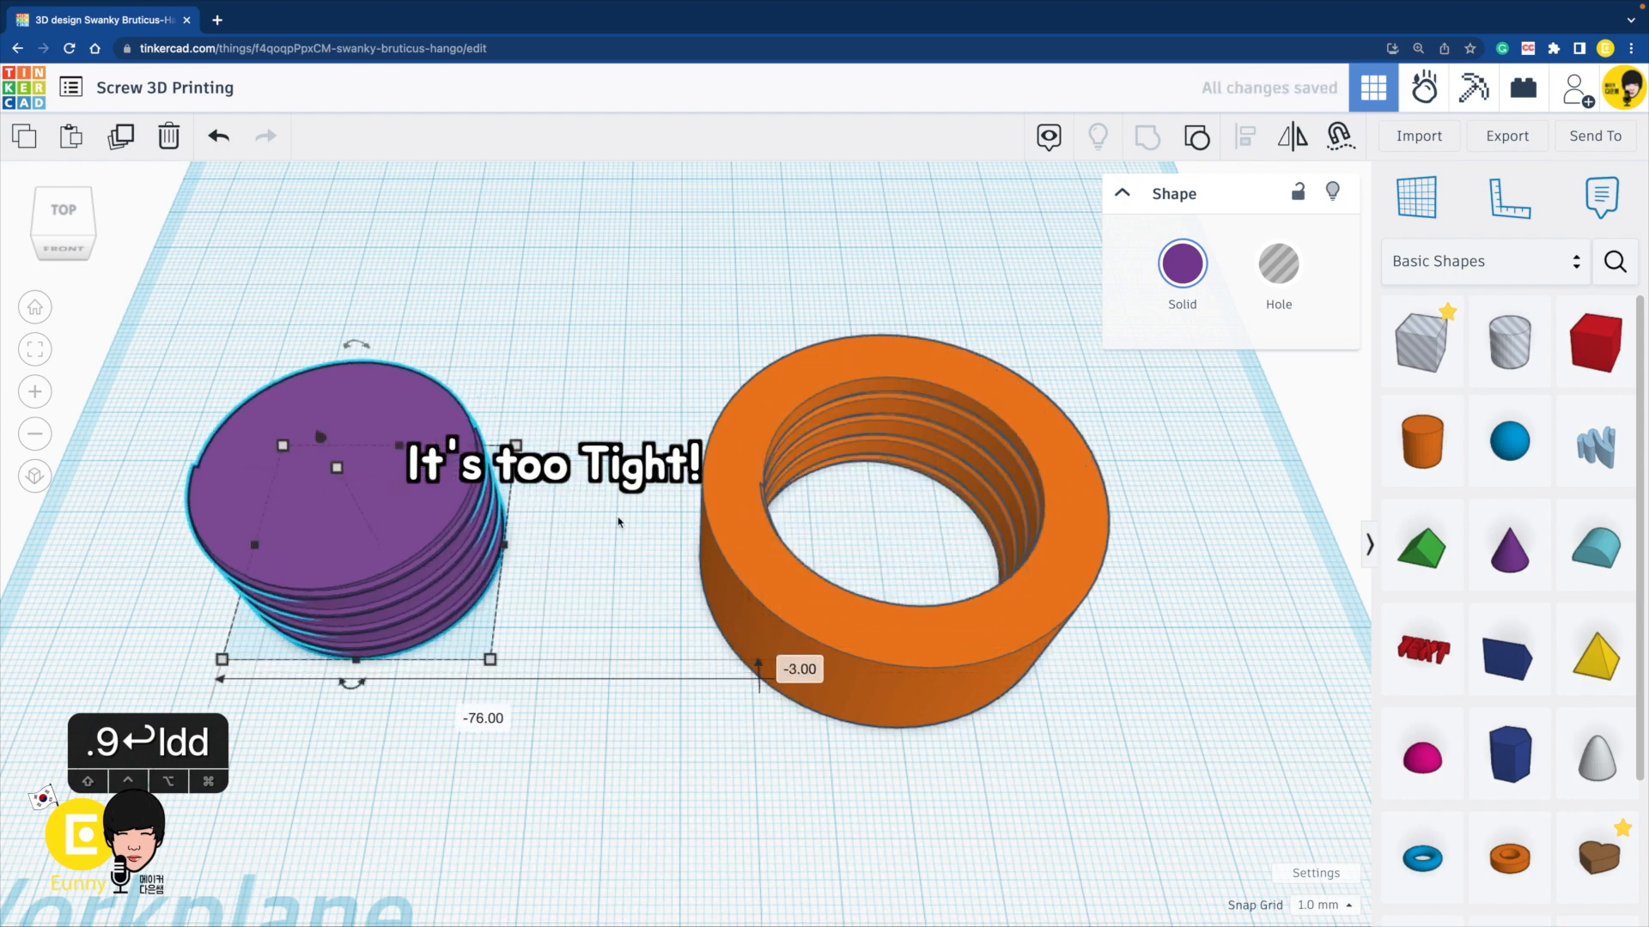
# Ungroup the orange threaded ring, then move the orange cylinder and the threaded hole apart.
pyautogui.click(745, 464)
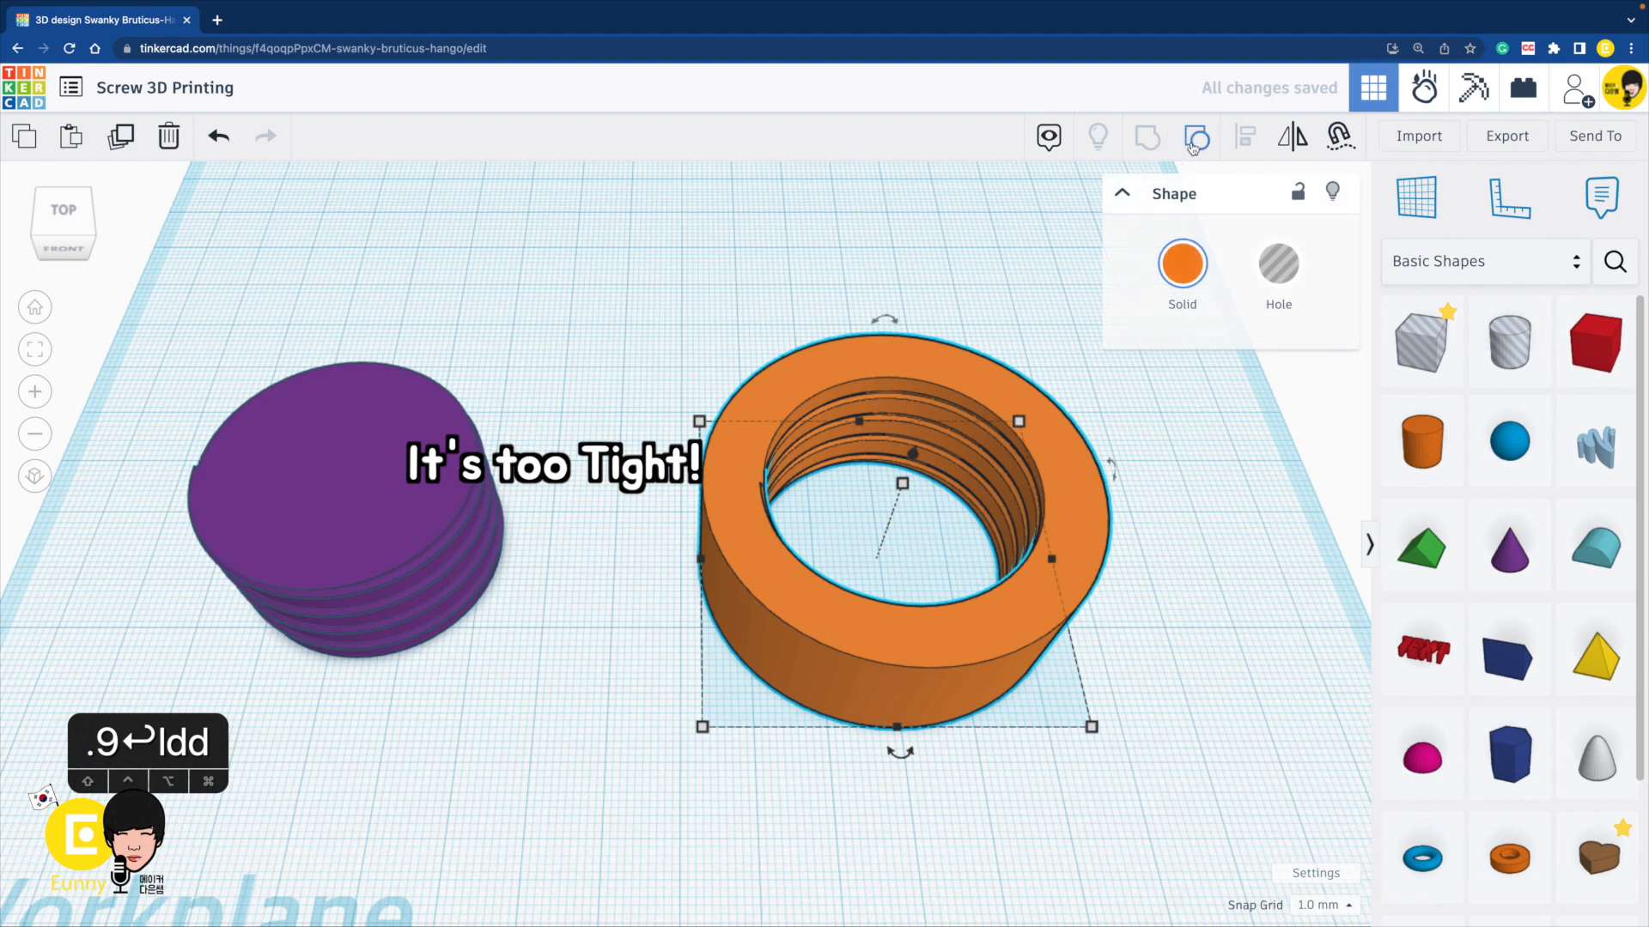
pyautogui.click(1194, 139)
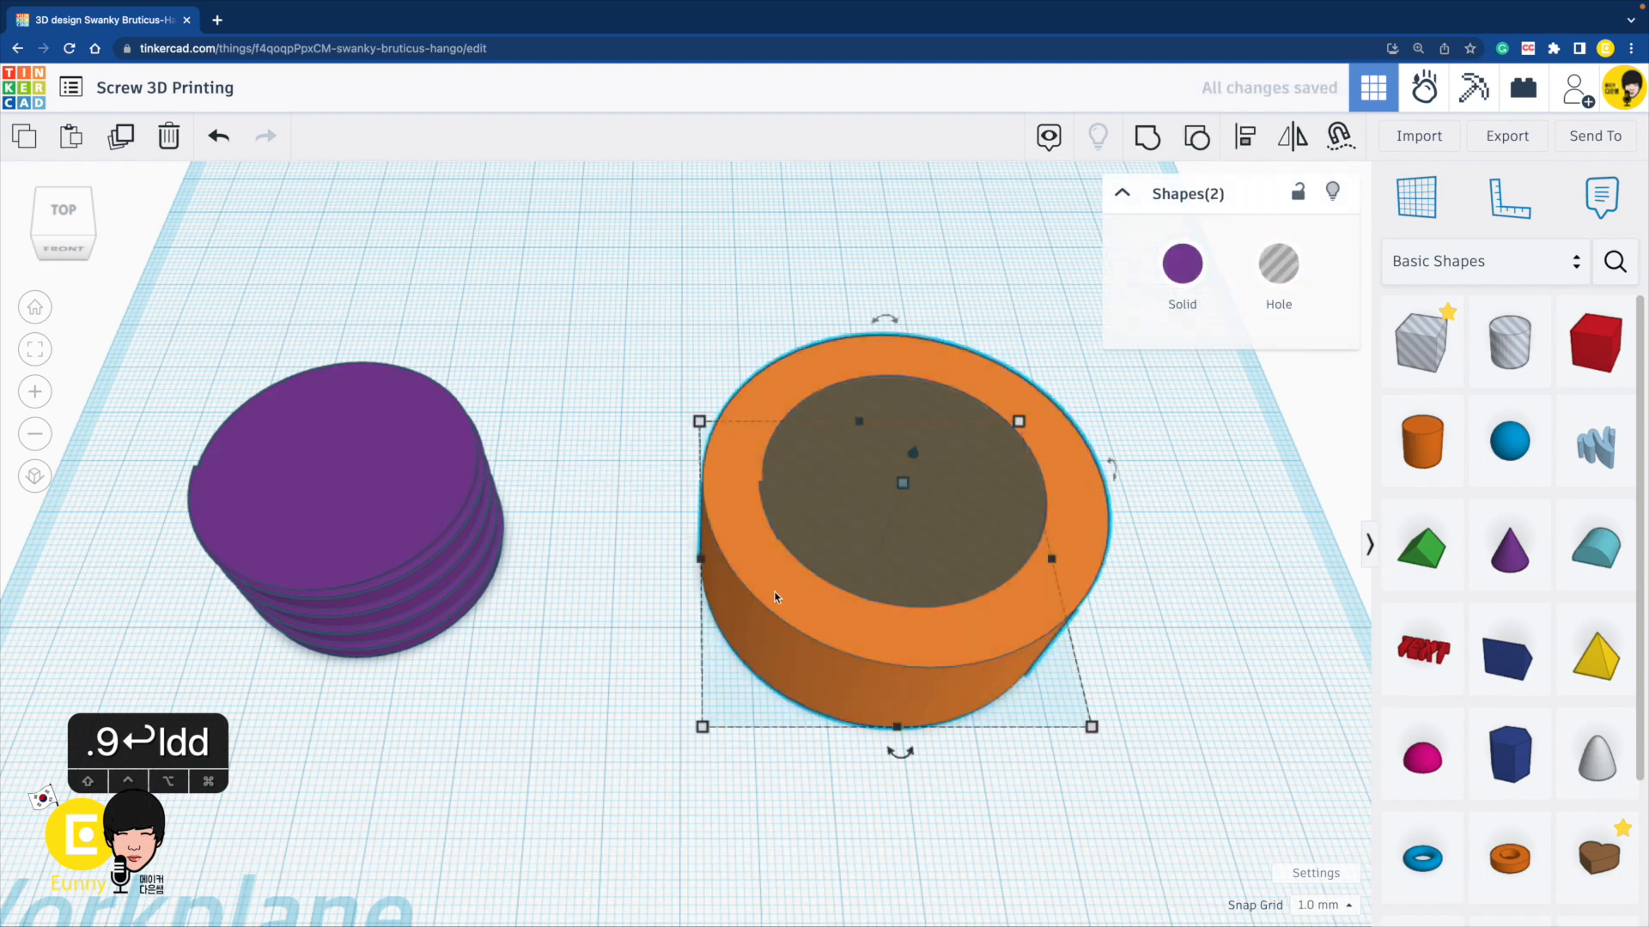
pyautogui.click(1251, 633)
pyautogui.moveTo(909, 676); pyautogui.dragTo(1134, 590)
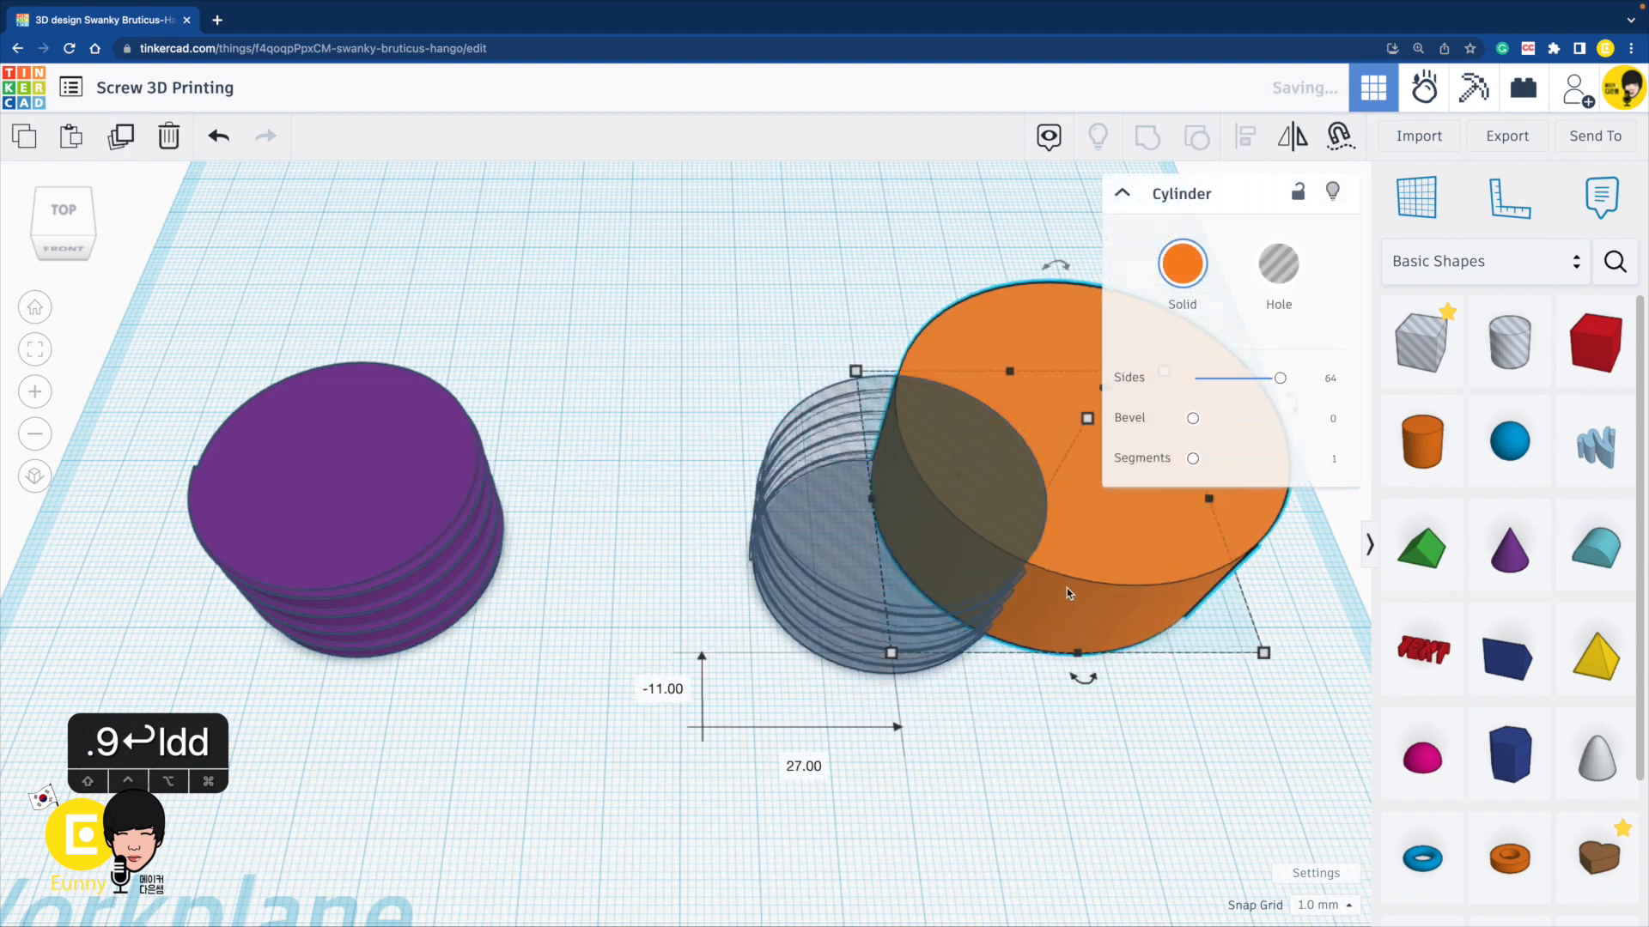
pyautogui.click(816, 515)
pyautogui.moveTo(816, 515); pyautogui.dragTo(701, 517)
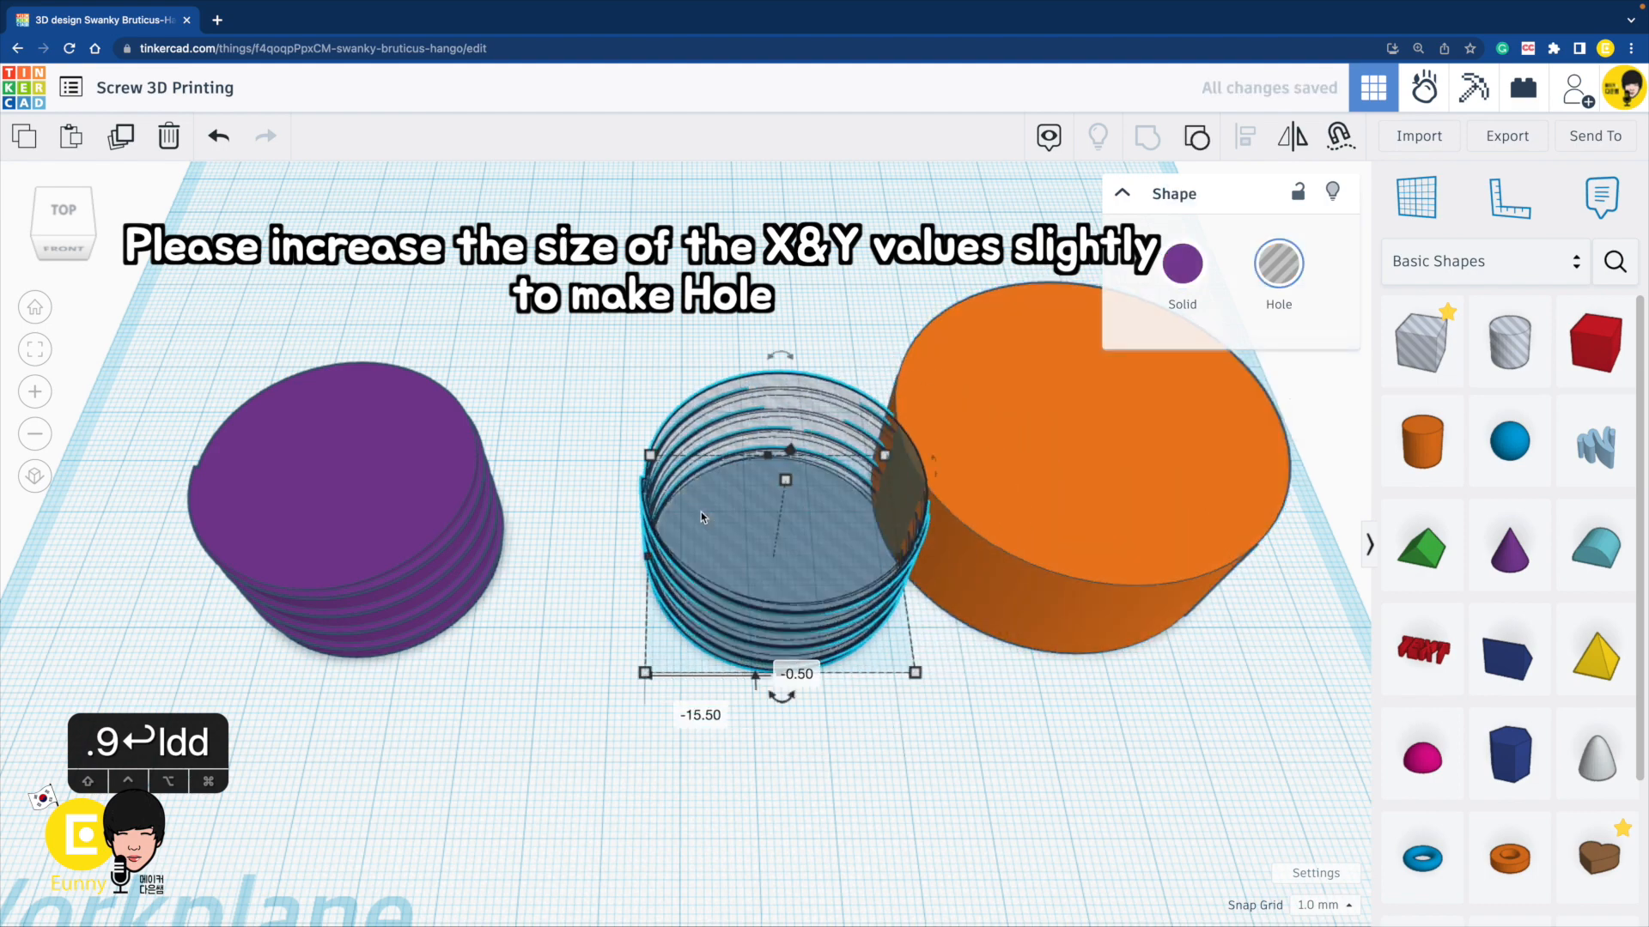
# Set the threaded hole's depth along Y to 38.6 mm.
pyautogui.click(605, 653)
pyautogui.click(679, 597)
pyautogui.moveTo(645, 672)
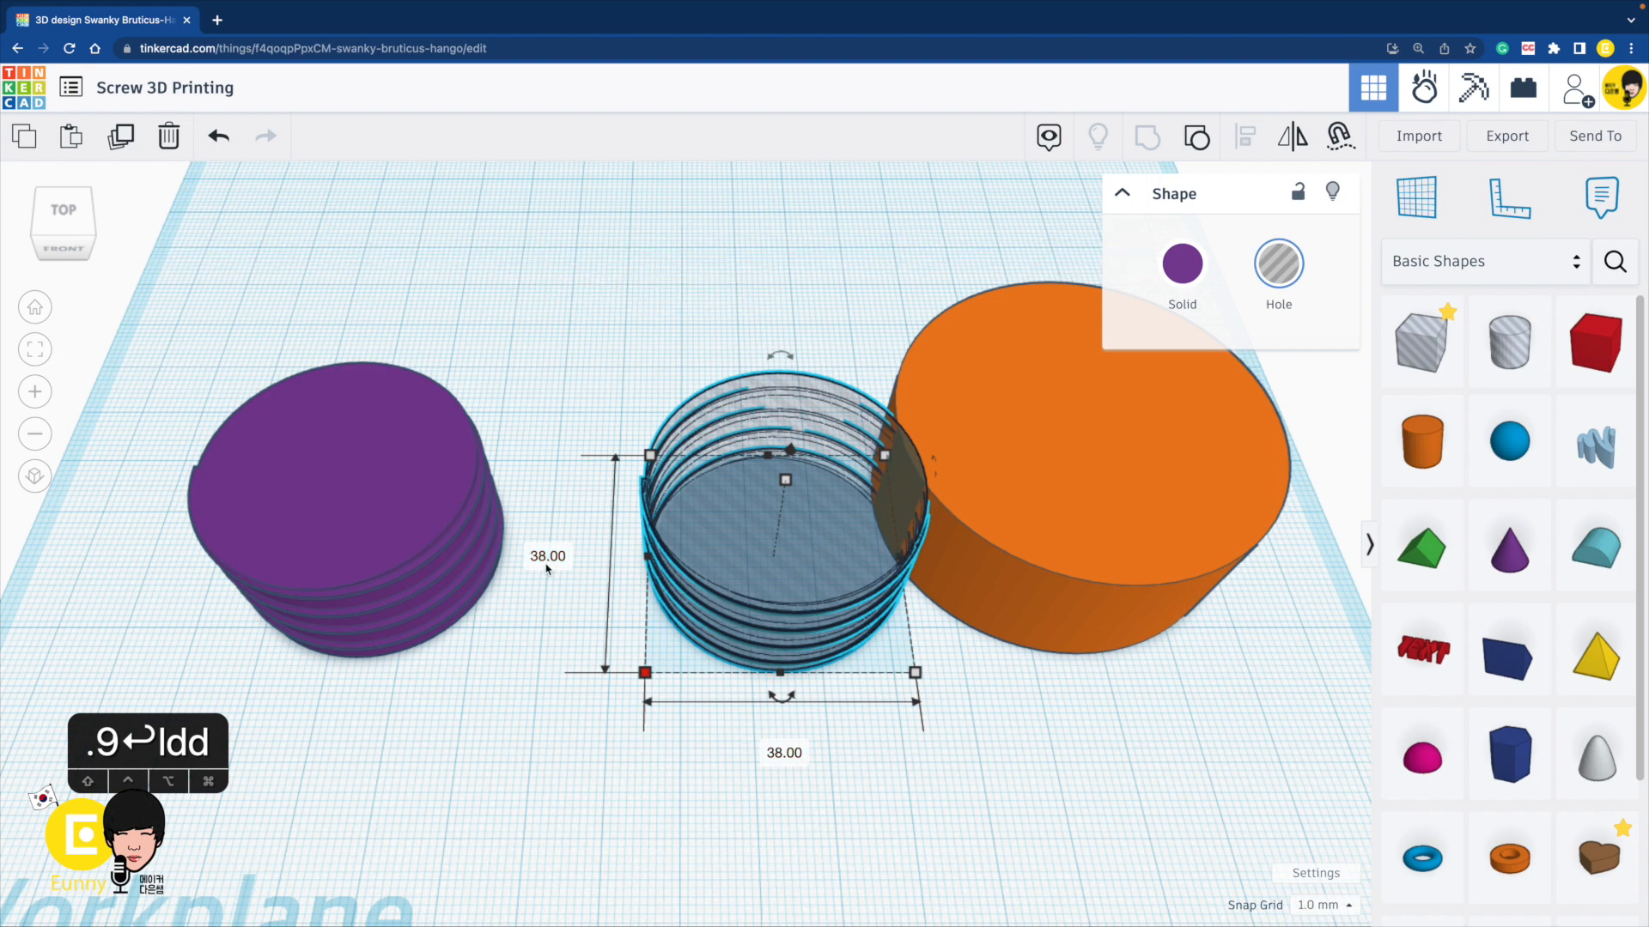
pyautogui.click(552, 644)
pyautogui.click(704, 641)
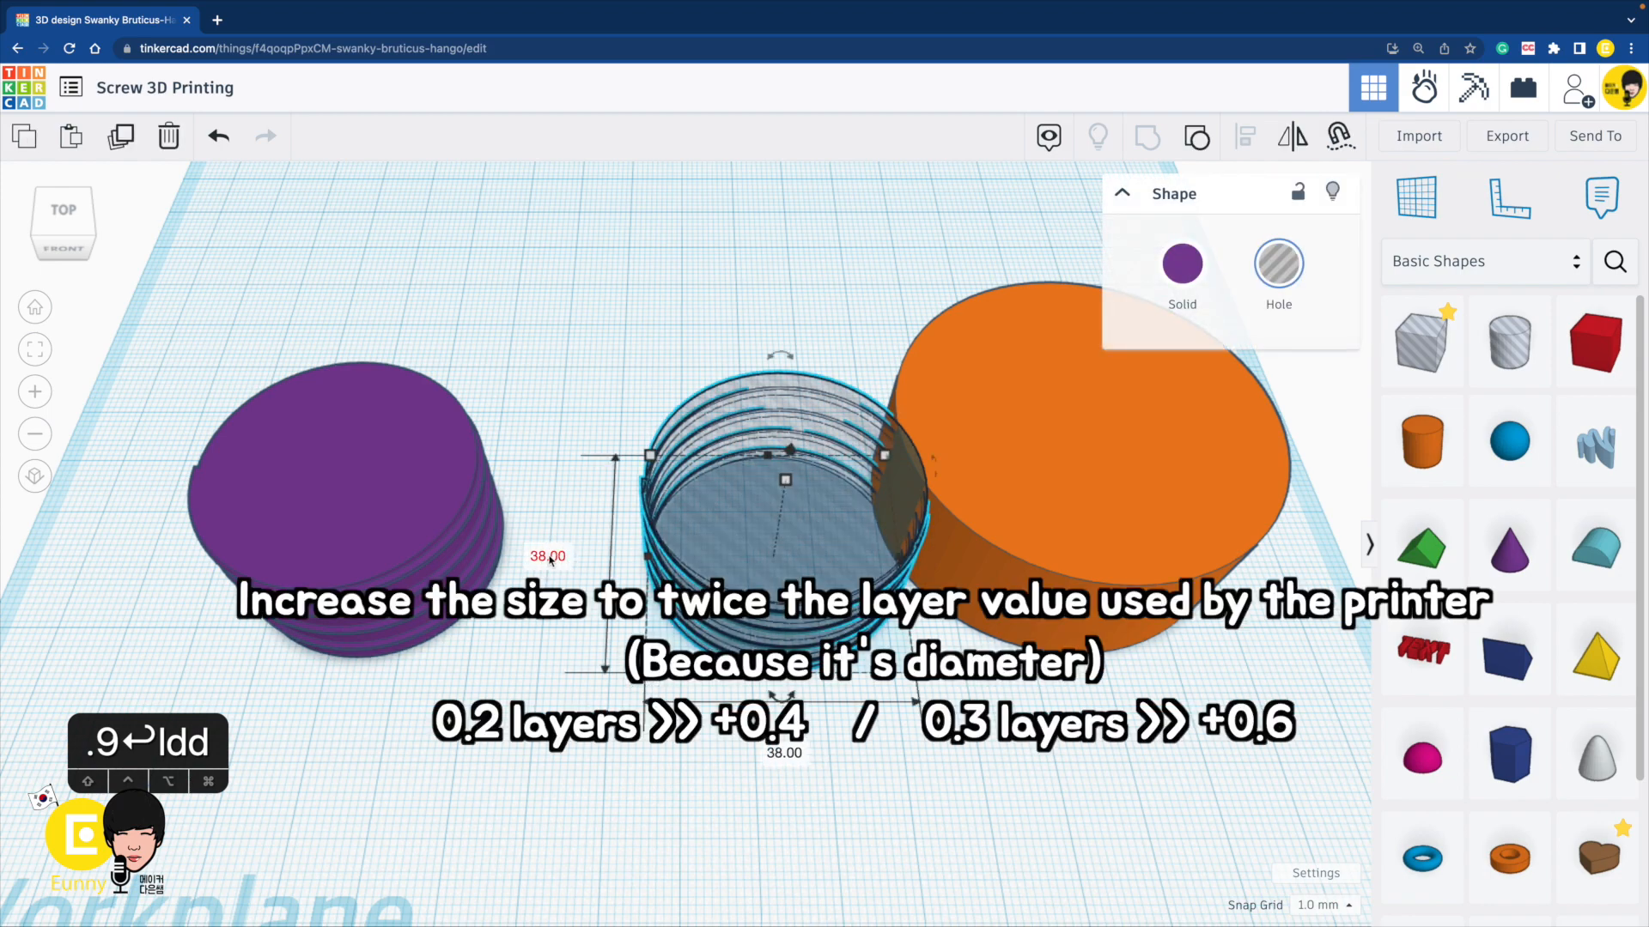
pyautogui.click(549, 558)
pyautogui.write('38.6')
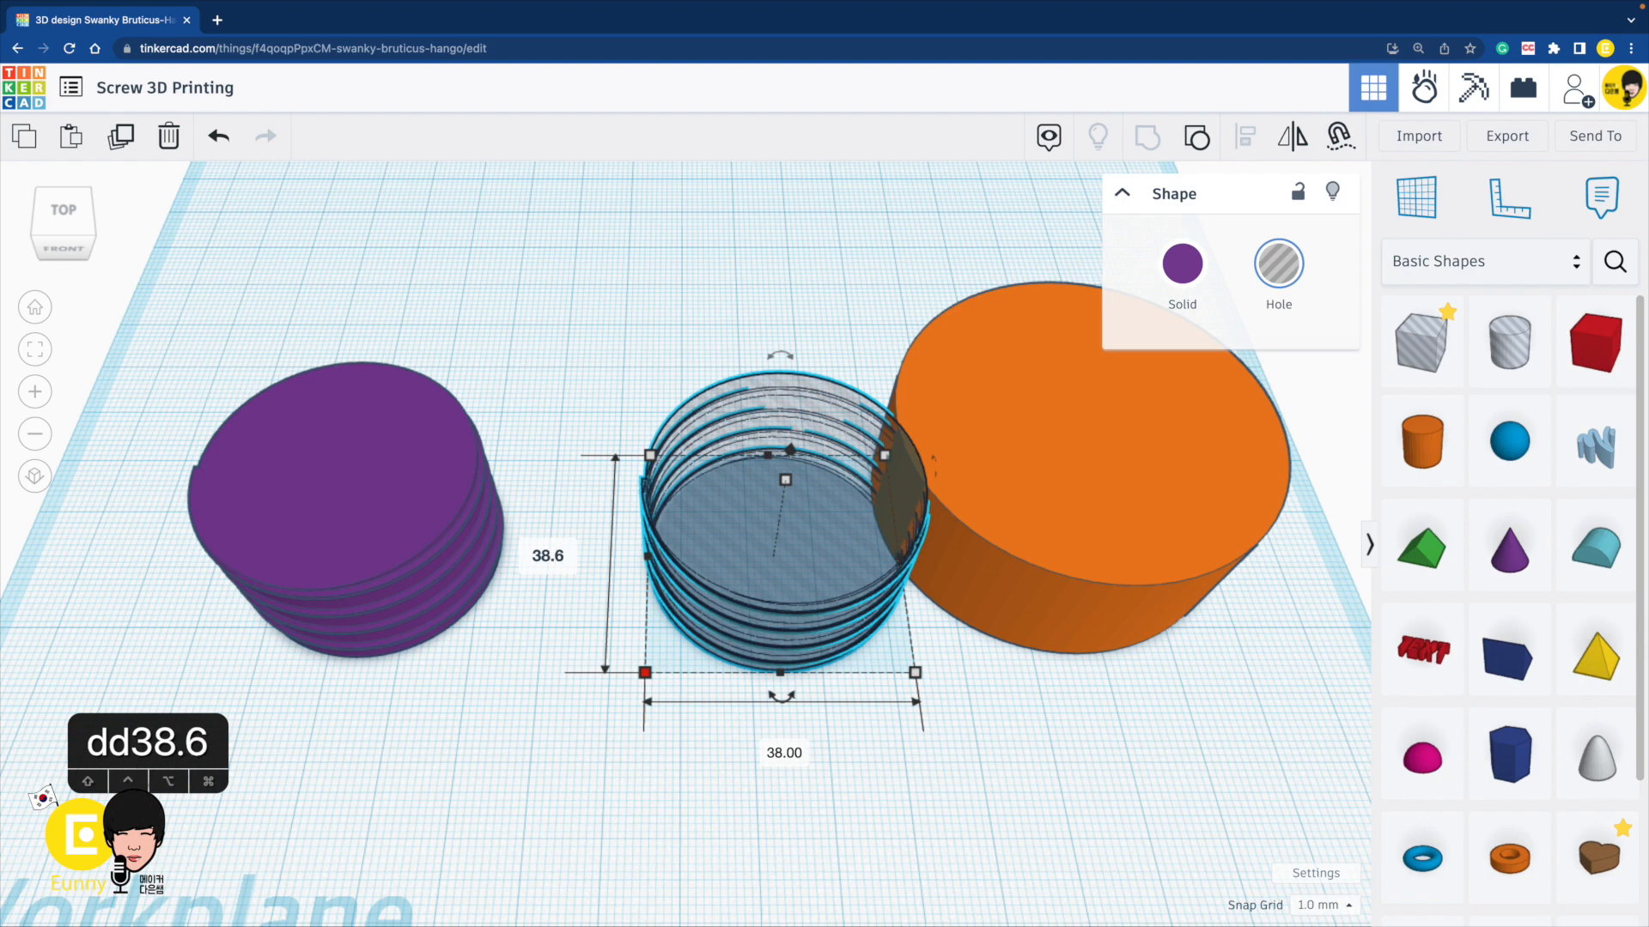
pyautogui.press('Return')
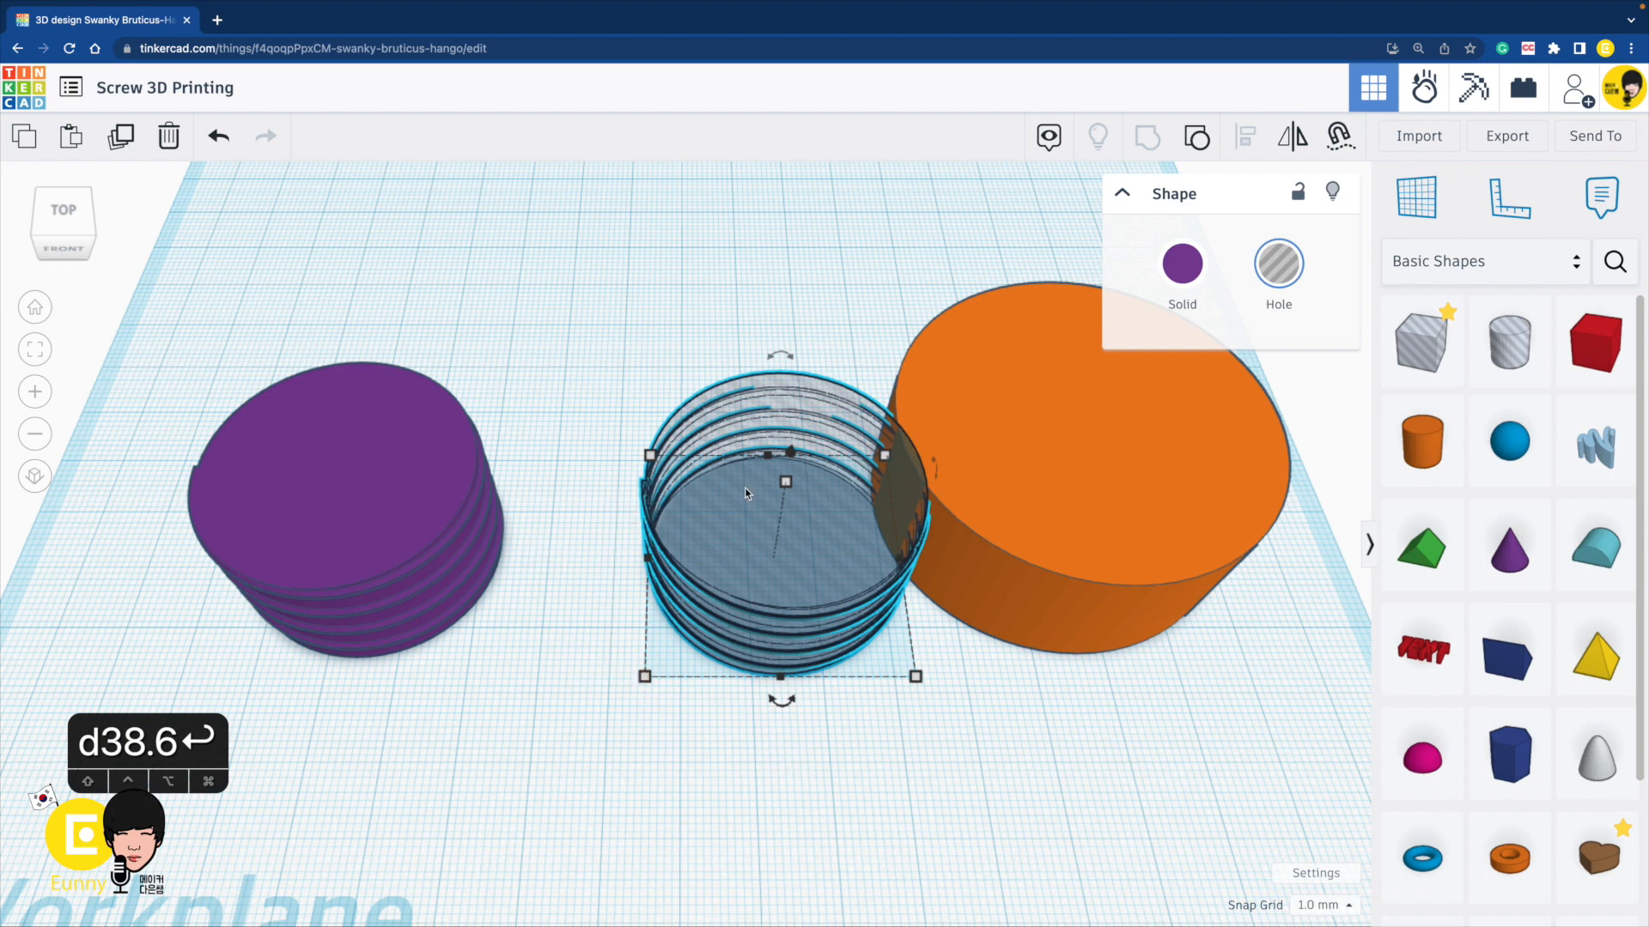
# Set the threaded hole's width along X to 38.6 mm.
pyautogui.moveTo(915, 676)
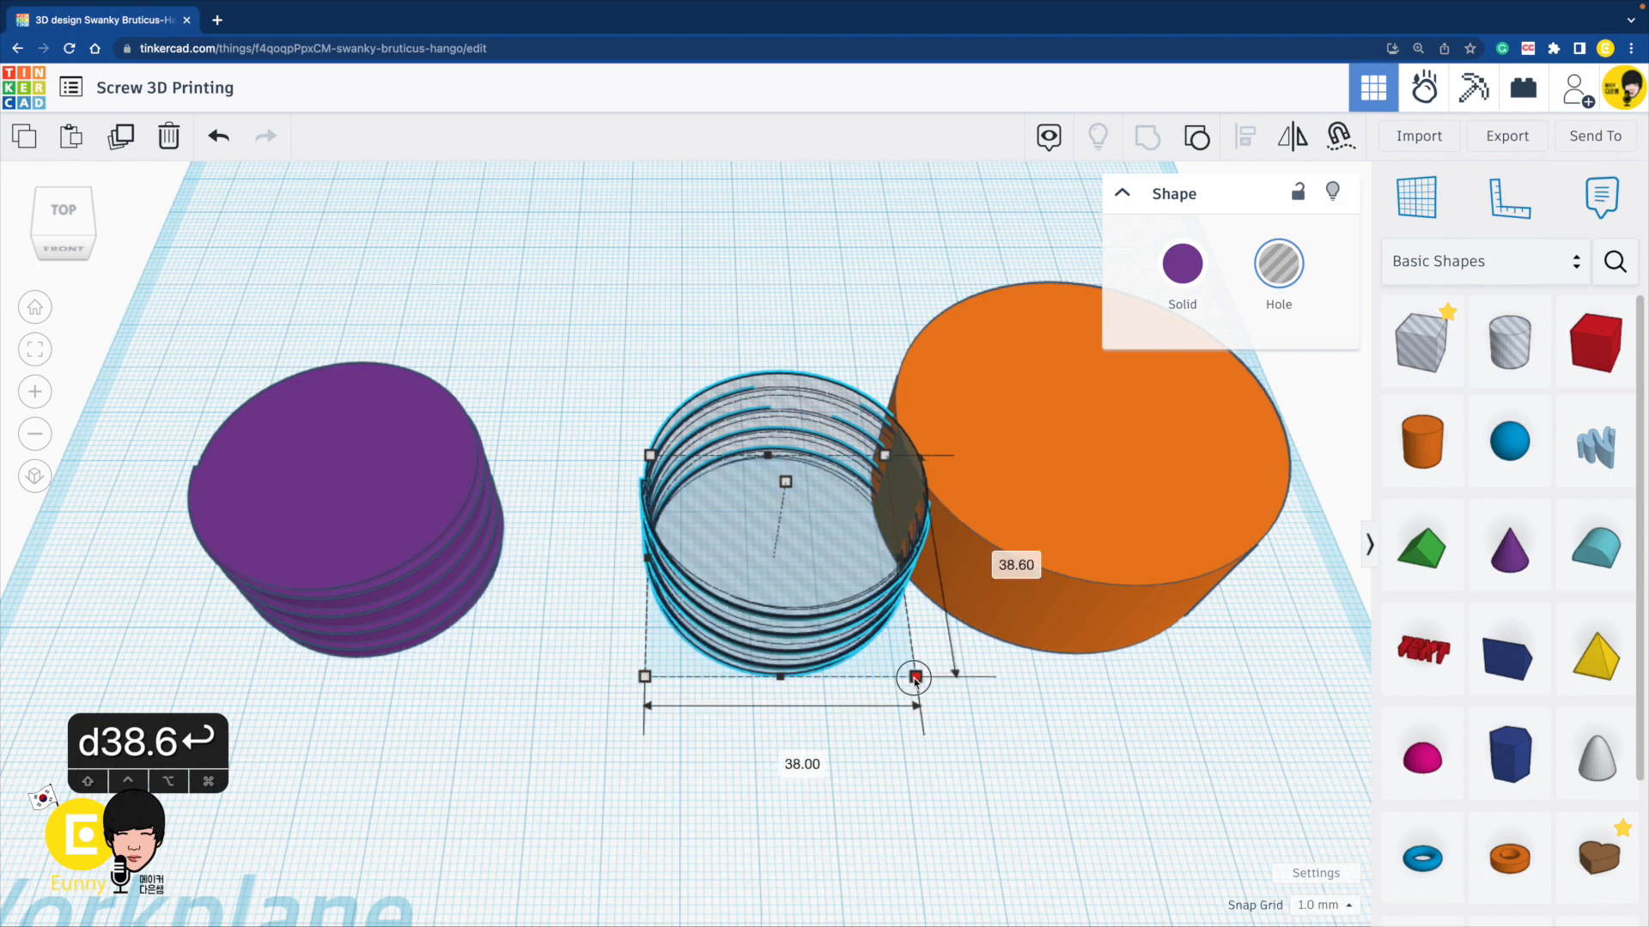
pyautogui.click(784, 756)
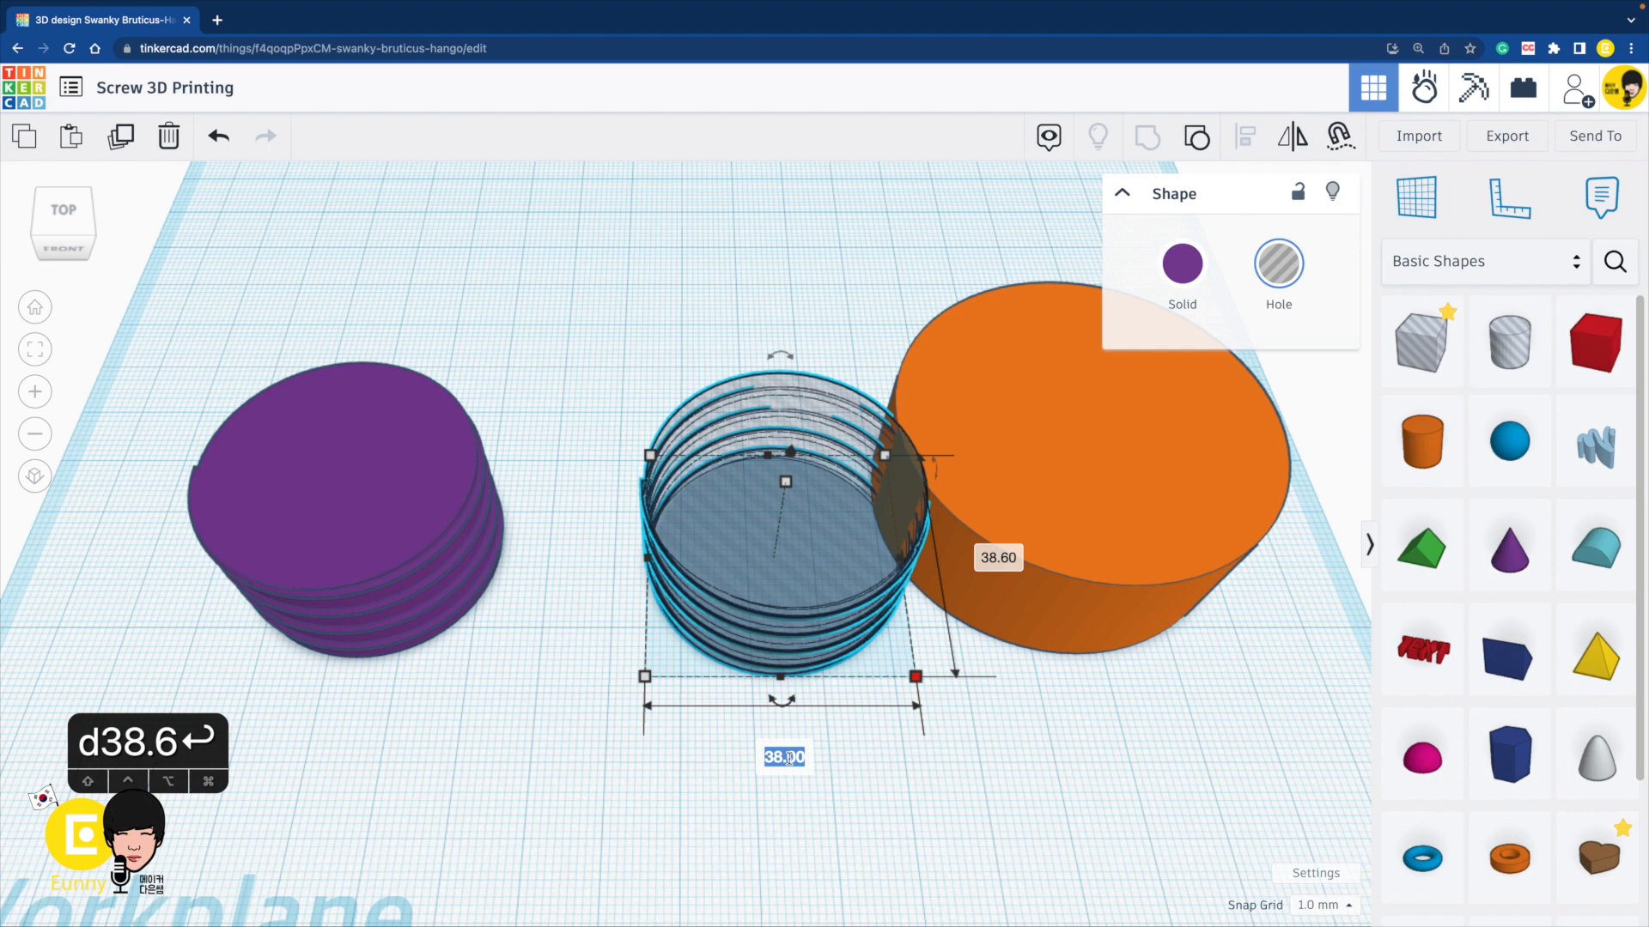
pyautogui.write('38.6')
pyautogui.press('Return')
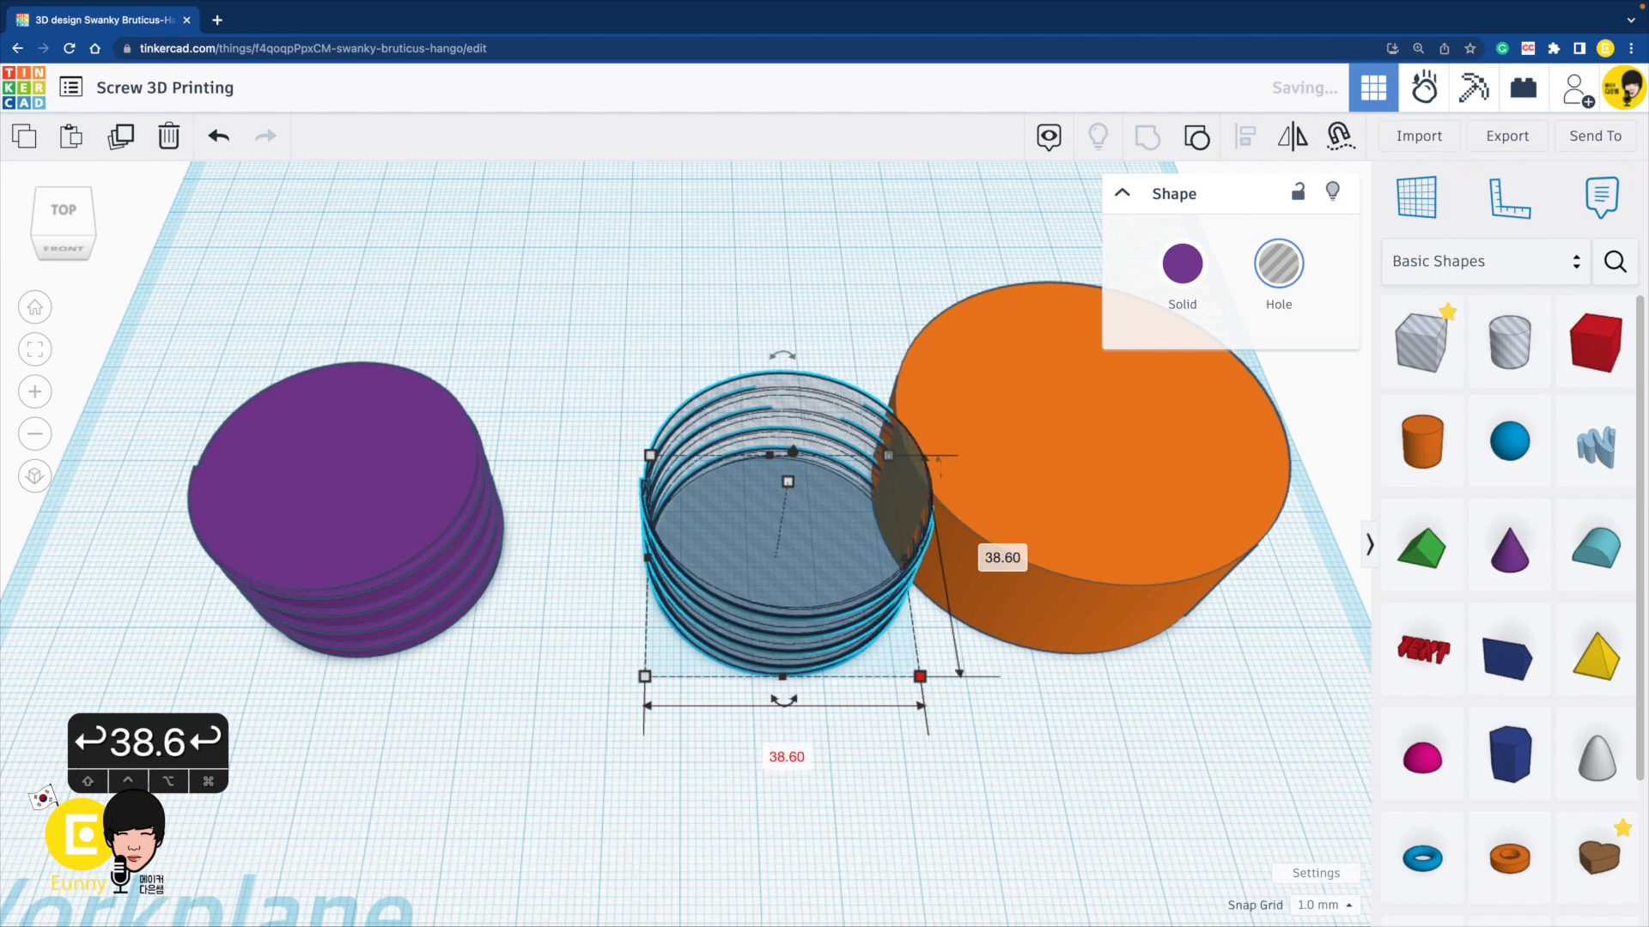
pyautogui.click(647, 735)
pyautogui.click(768, 550)
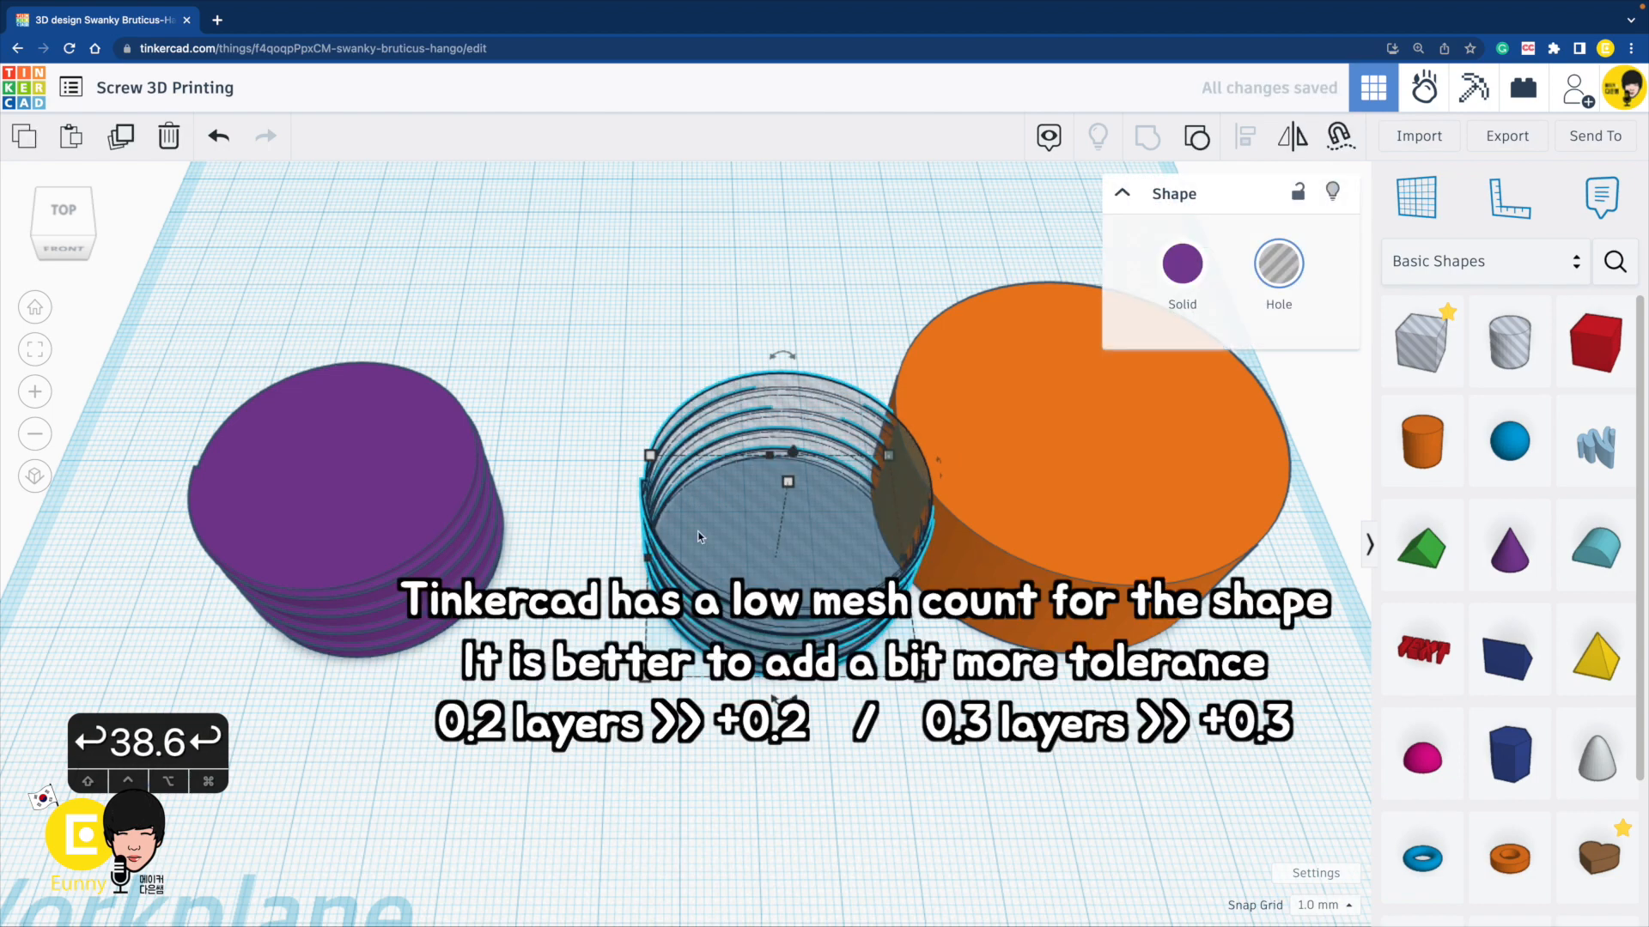
# Enlarge the threaded hole to 38.9 mm in both width and depth for extra print tolerance.
pyautogui.click(1018, 444)
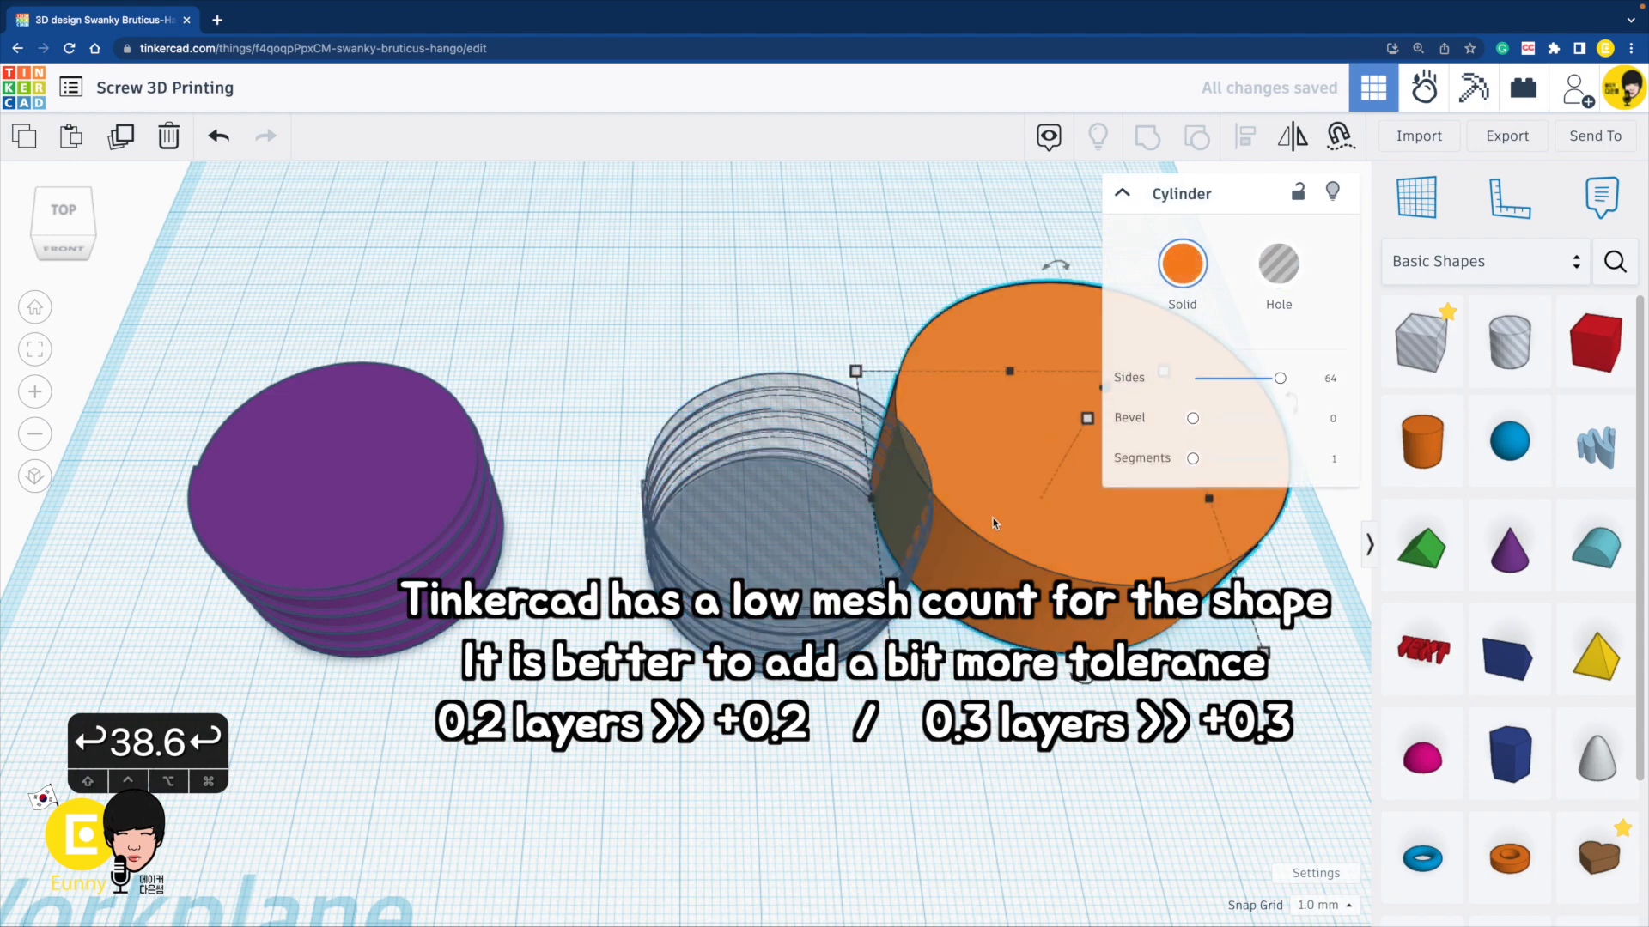
pyautogui.click(761, 789)
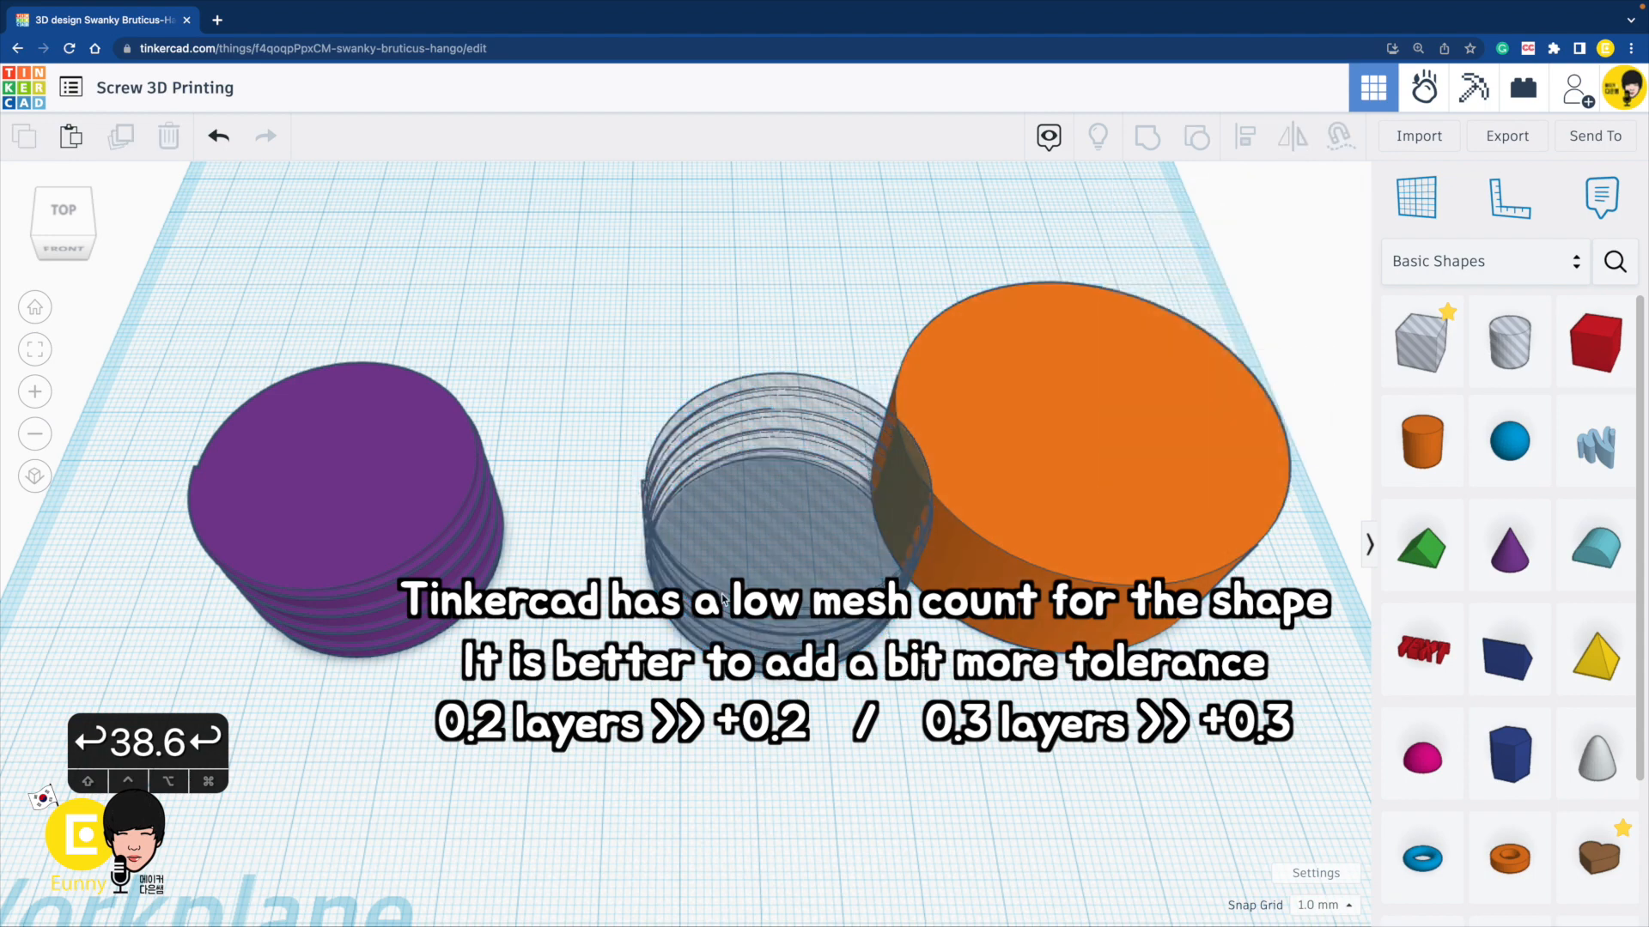
pyautogui.click(724, 598)
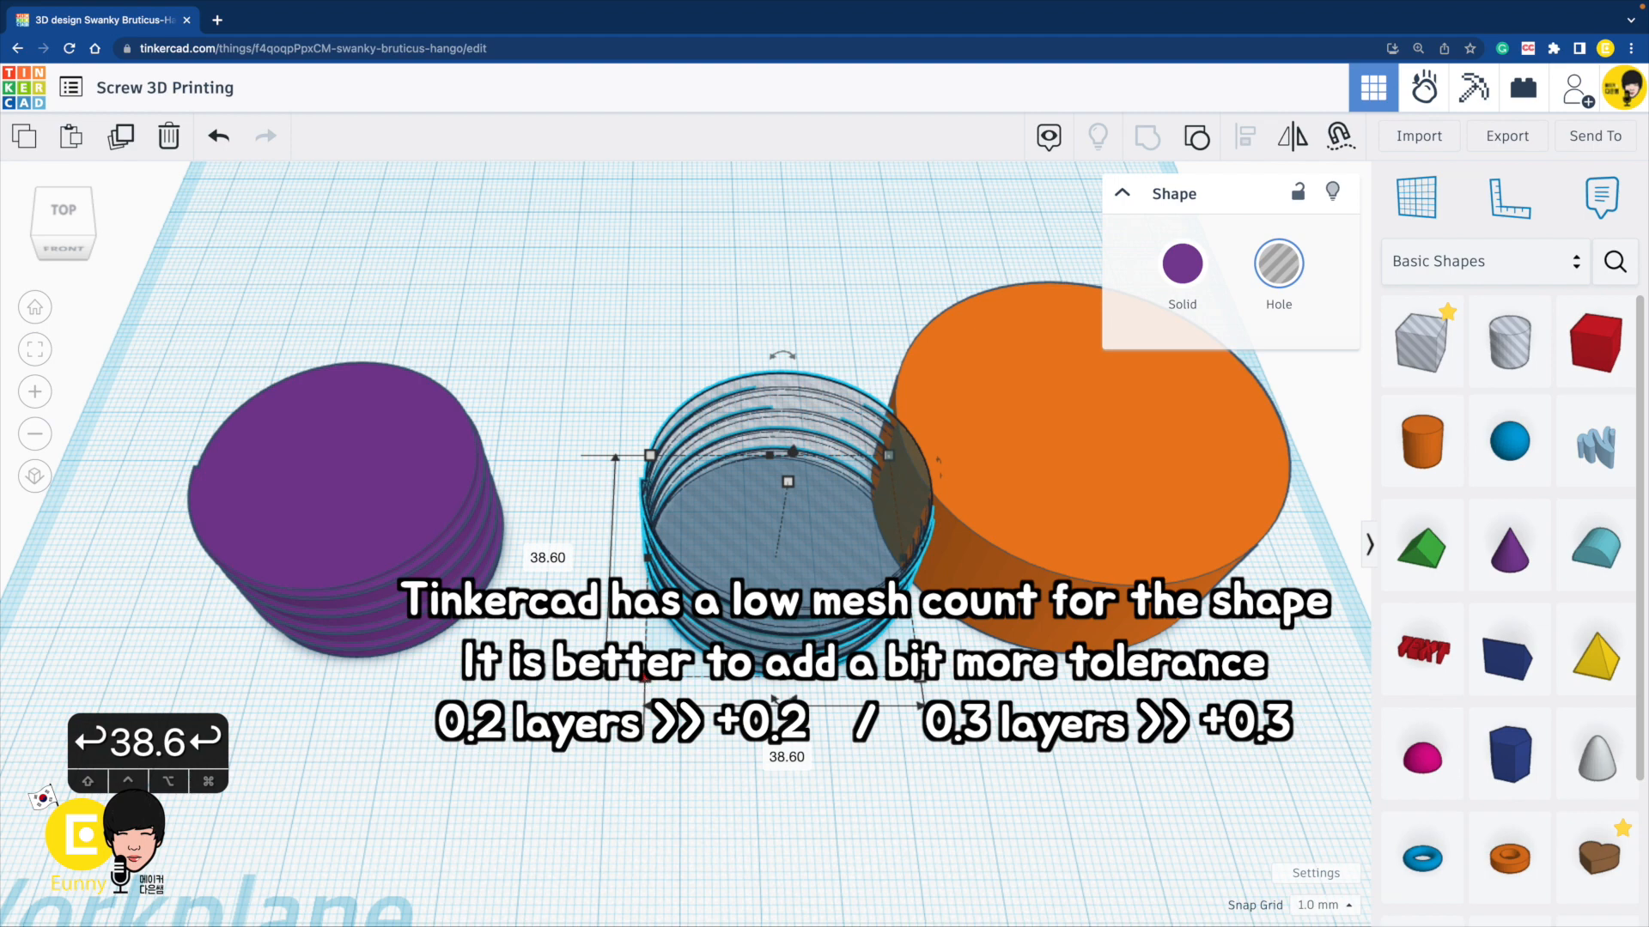
pyautogui.moveTo(646, 681); pyautogui.dragTo(639, 625, button='right')
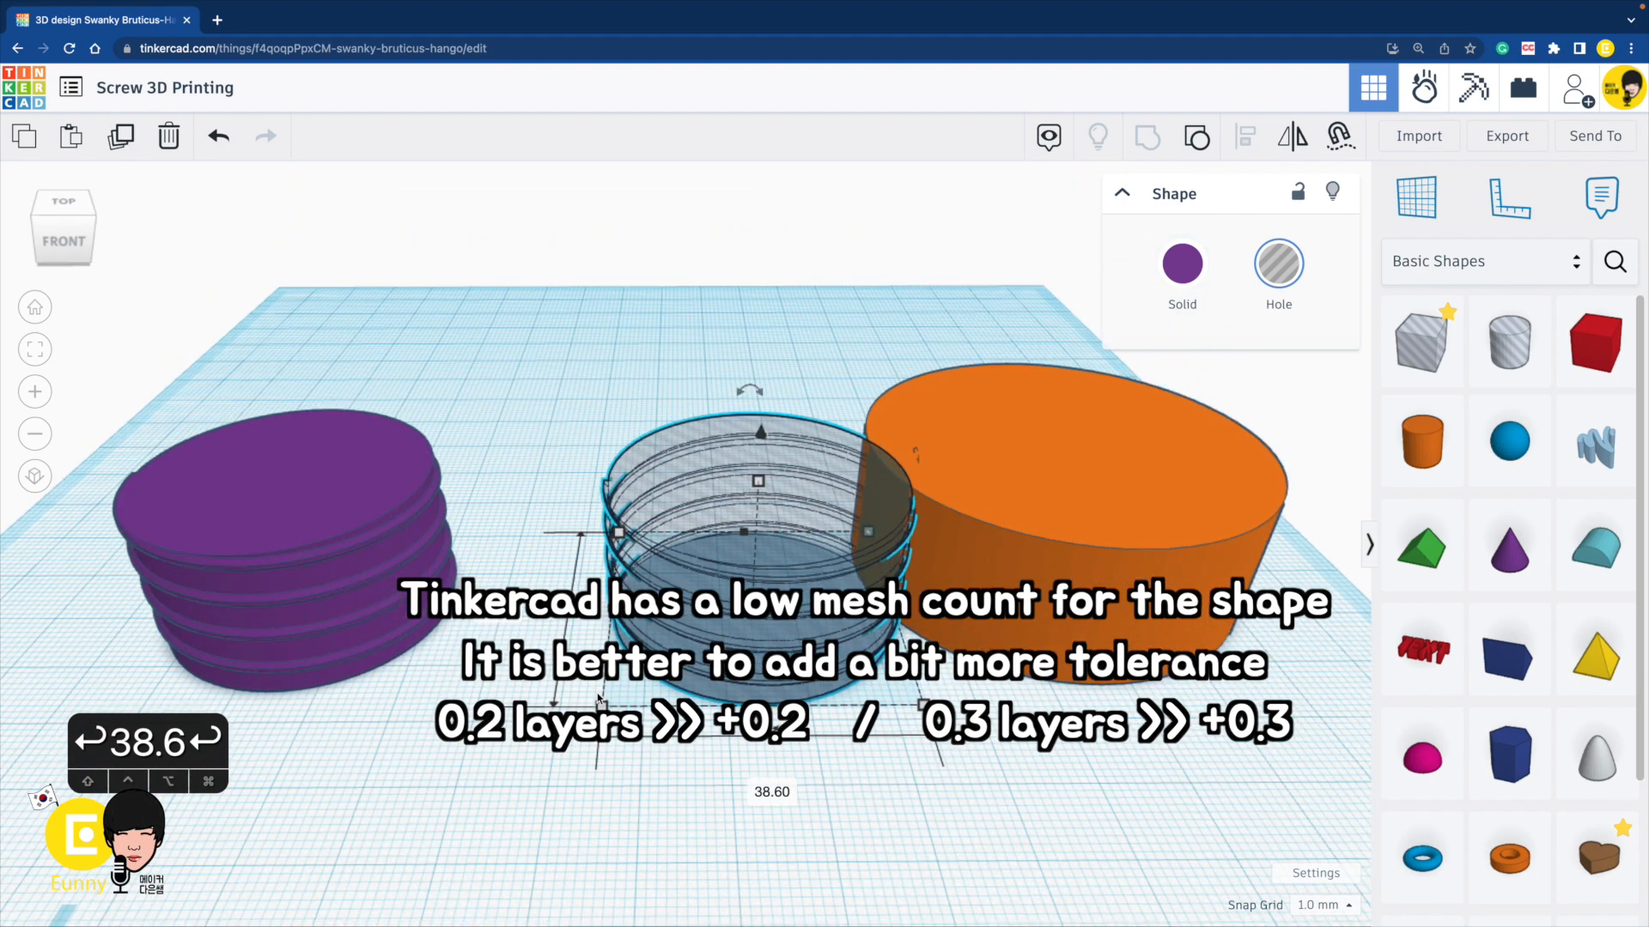
pyautogui.click(501, 608)
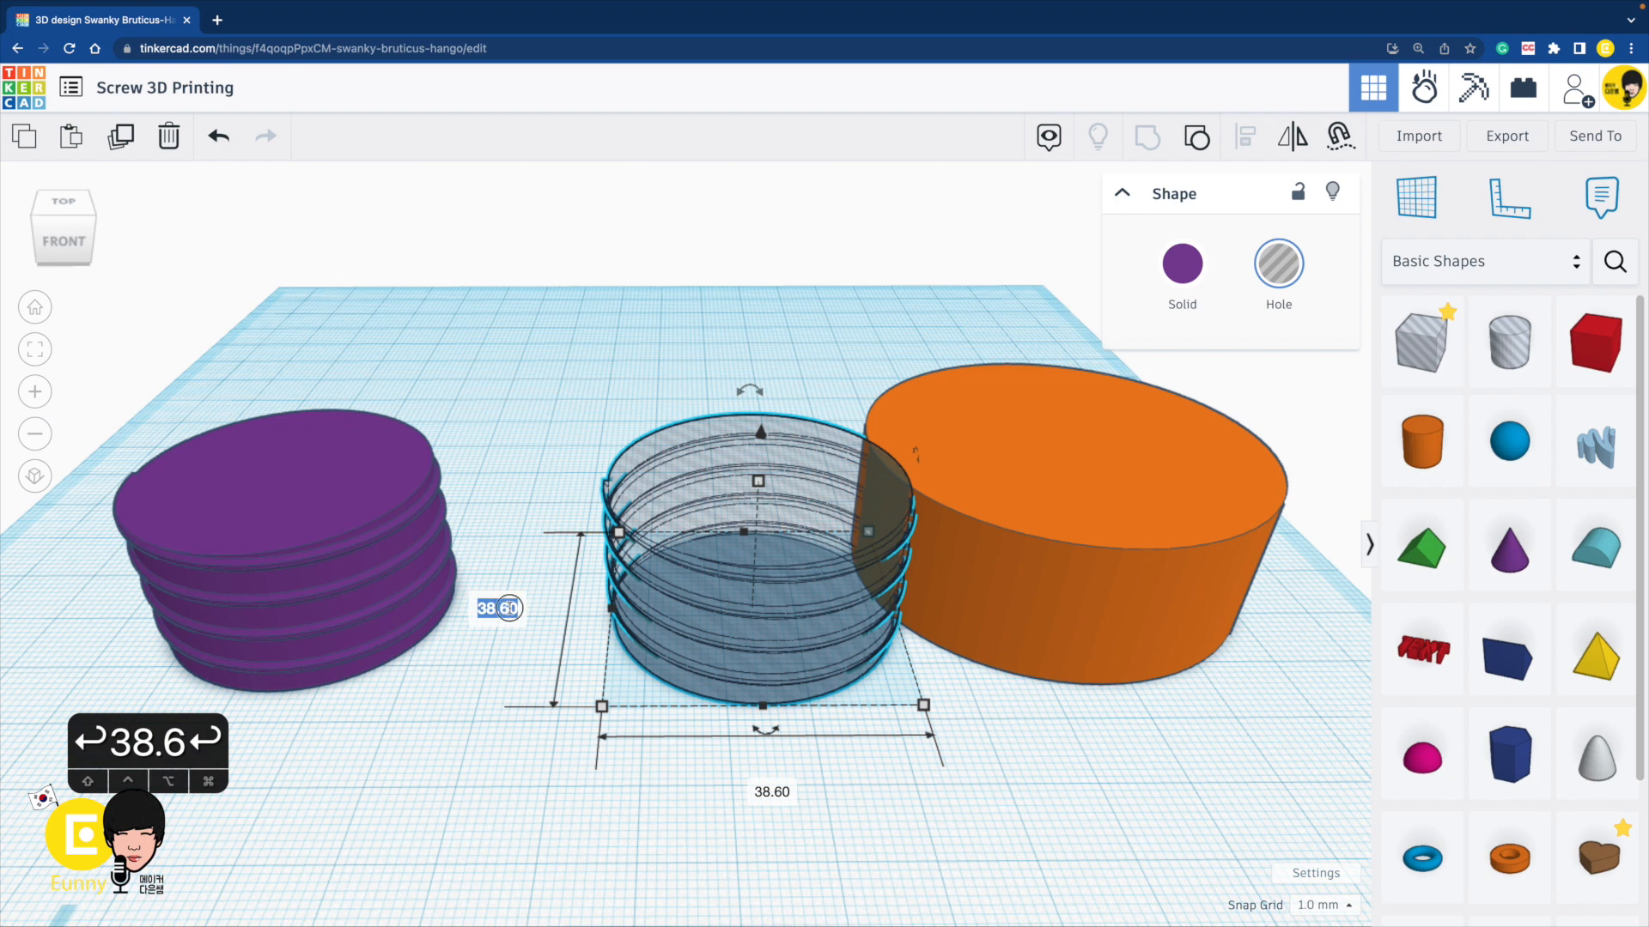
pyautogui.write('38.9')
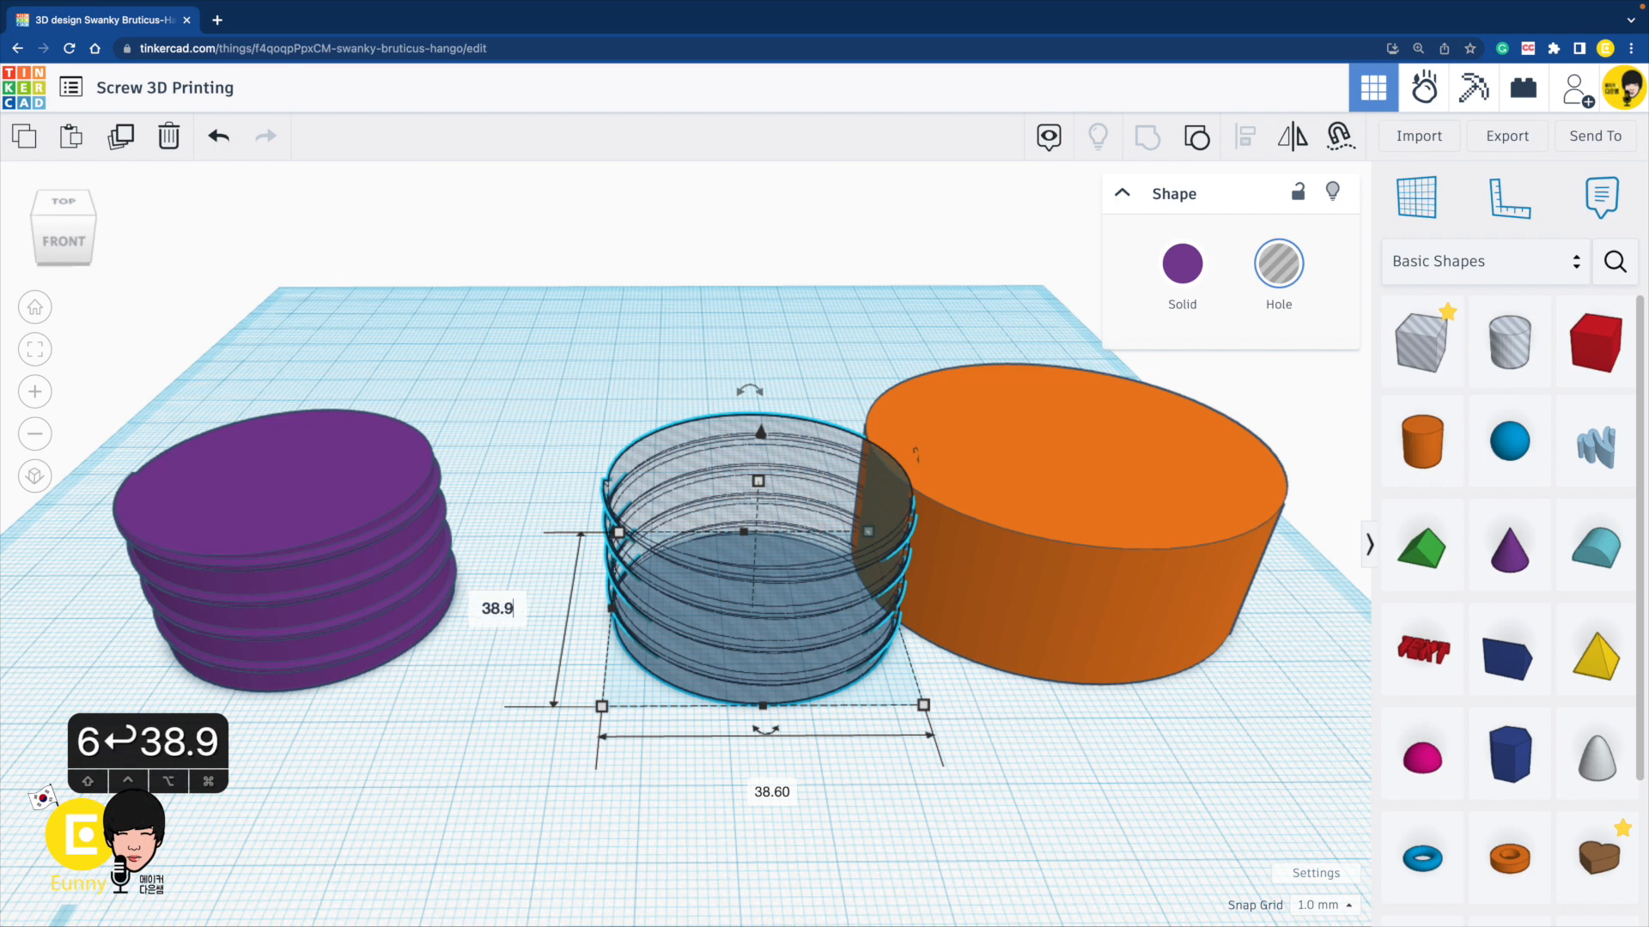
pyautogui.click(781, 803)
pyautogui.write('3')
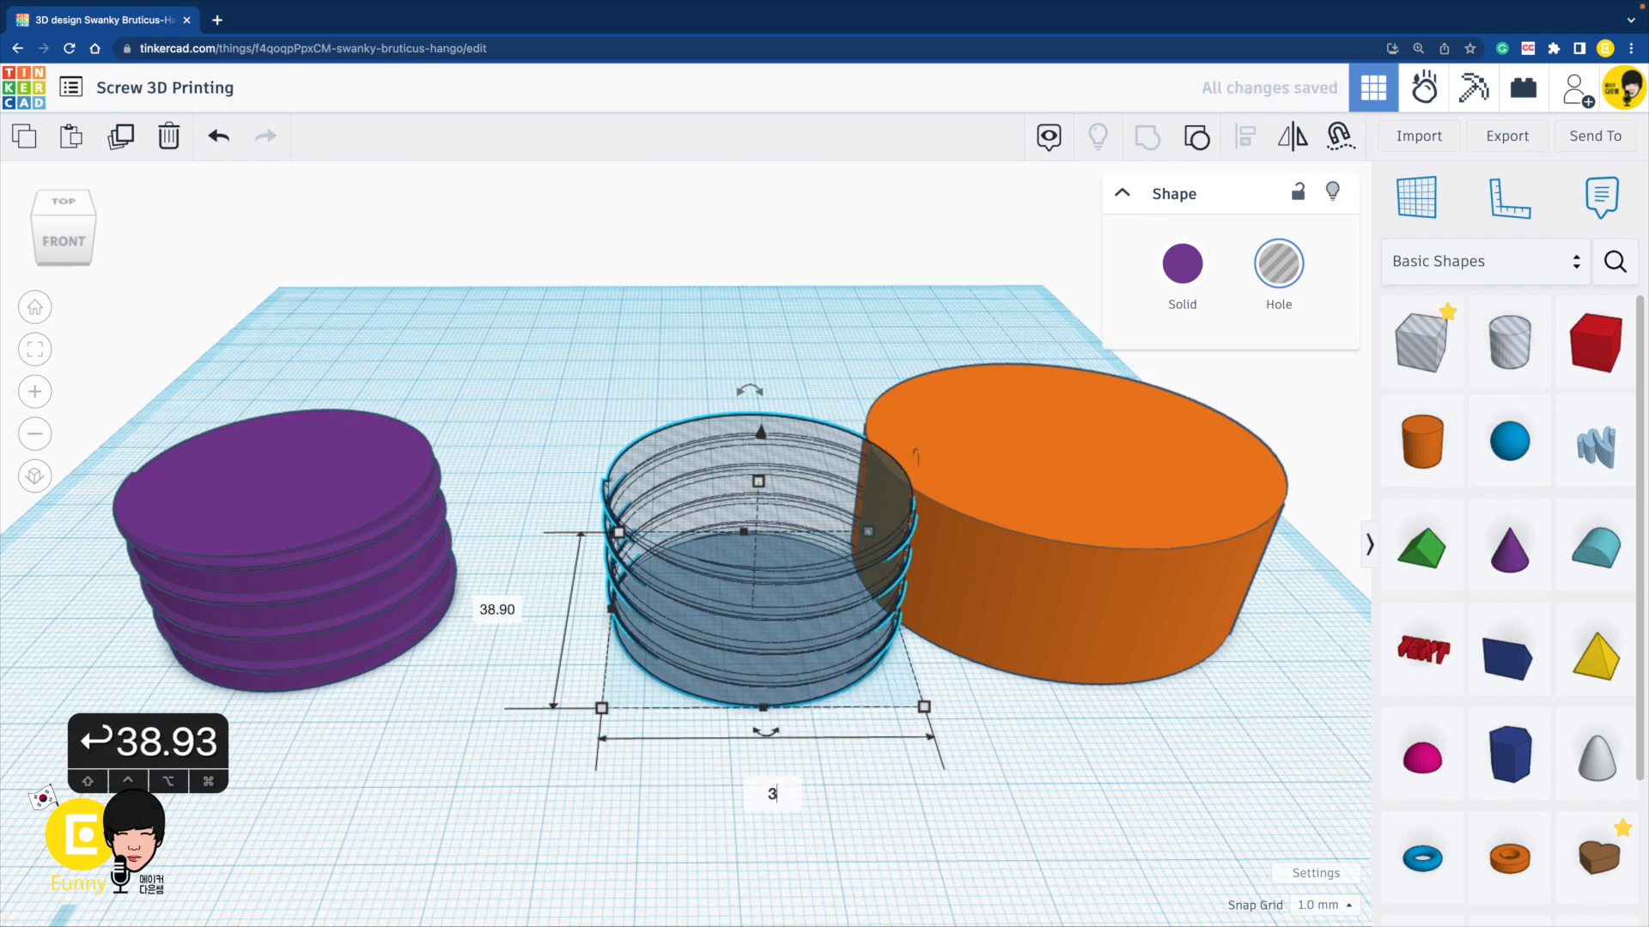
pyautogui.write('8.9')
pyautogui.press('Return')
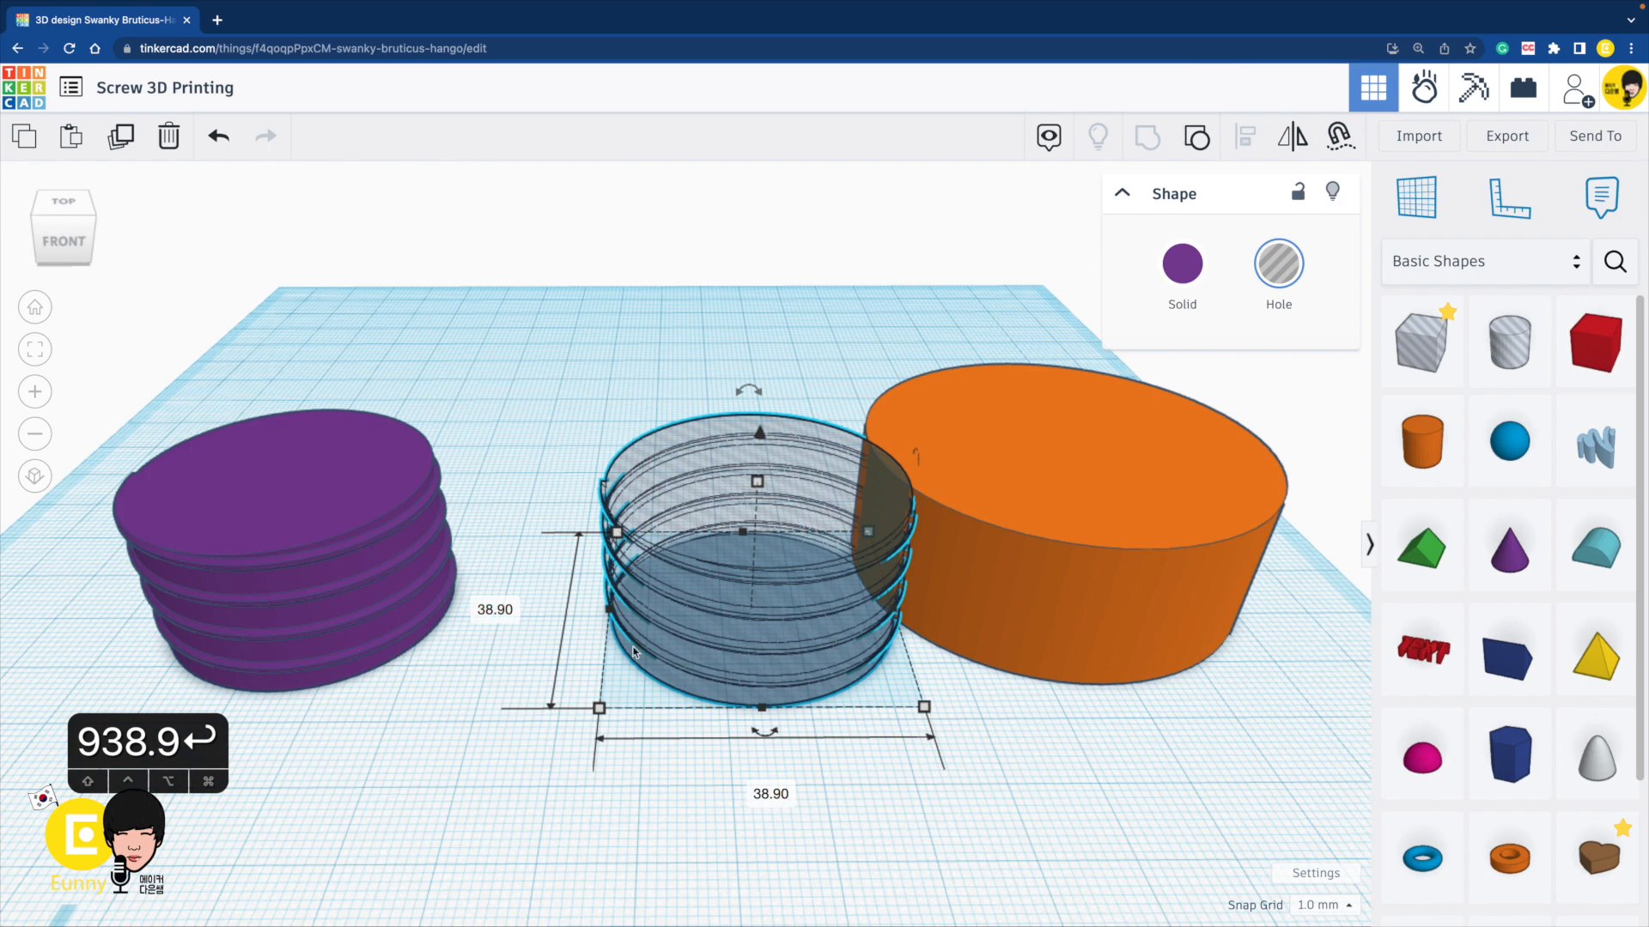
# Center the enlarged threaded hole and the orange cylinder on each other and group them to cut the internal thread.
pyautogui.click(713, 828)
pyautogui.moveTo(1114, 764); pyautogui.dragTo(766, 522)
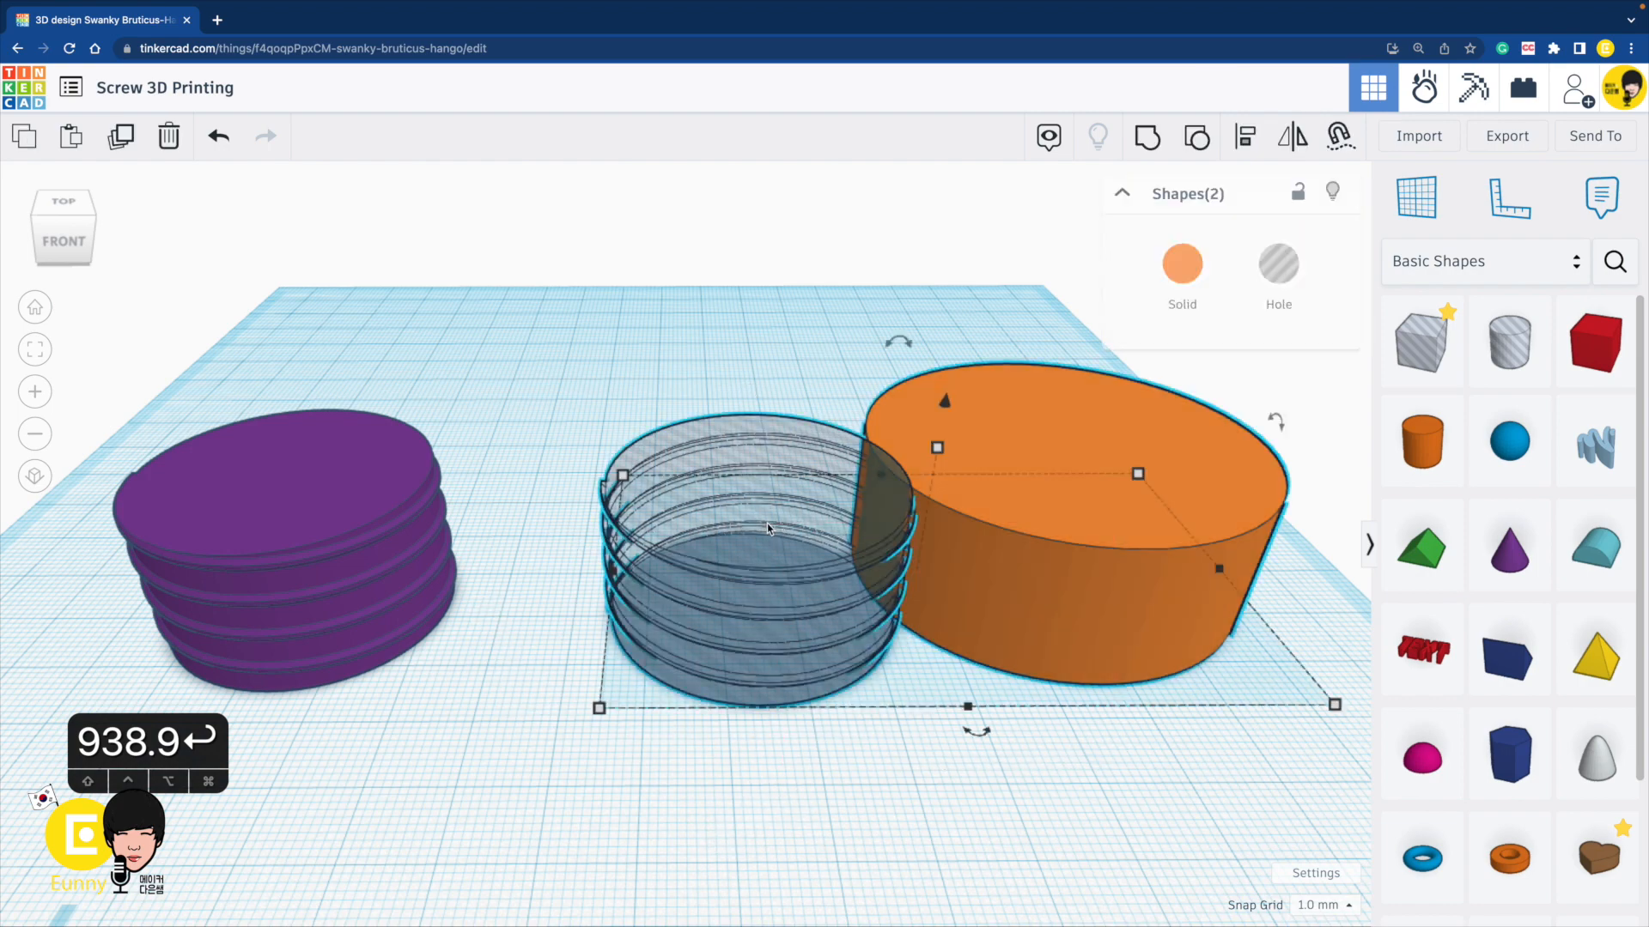
pyautogui.press('l')
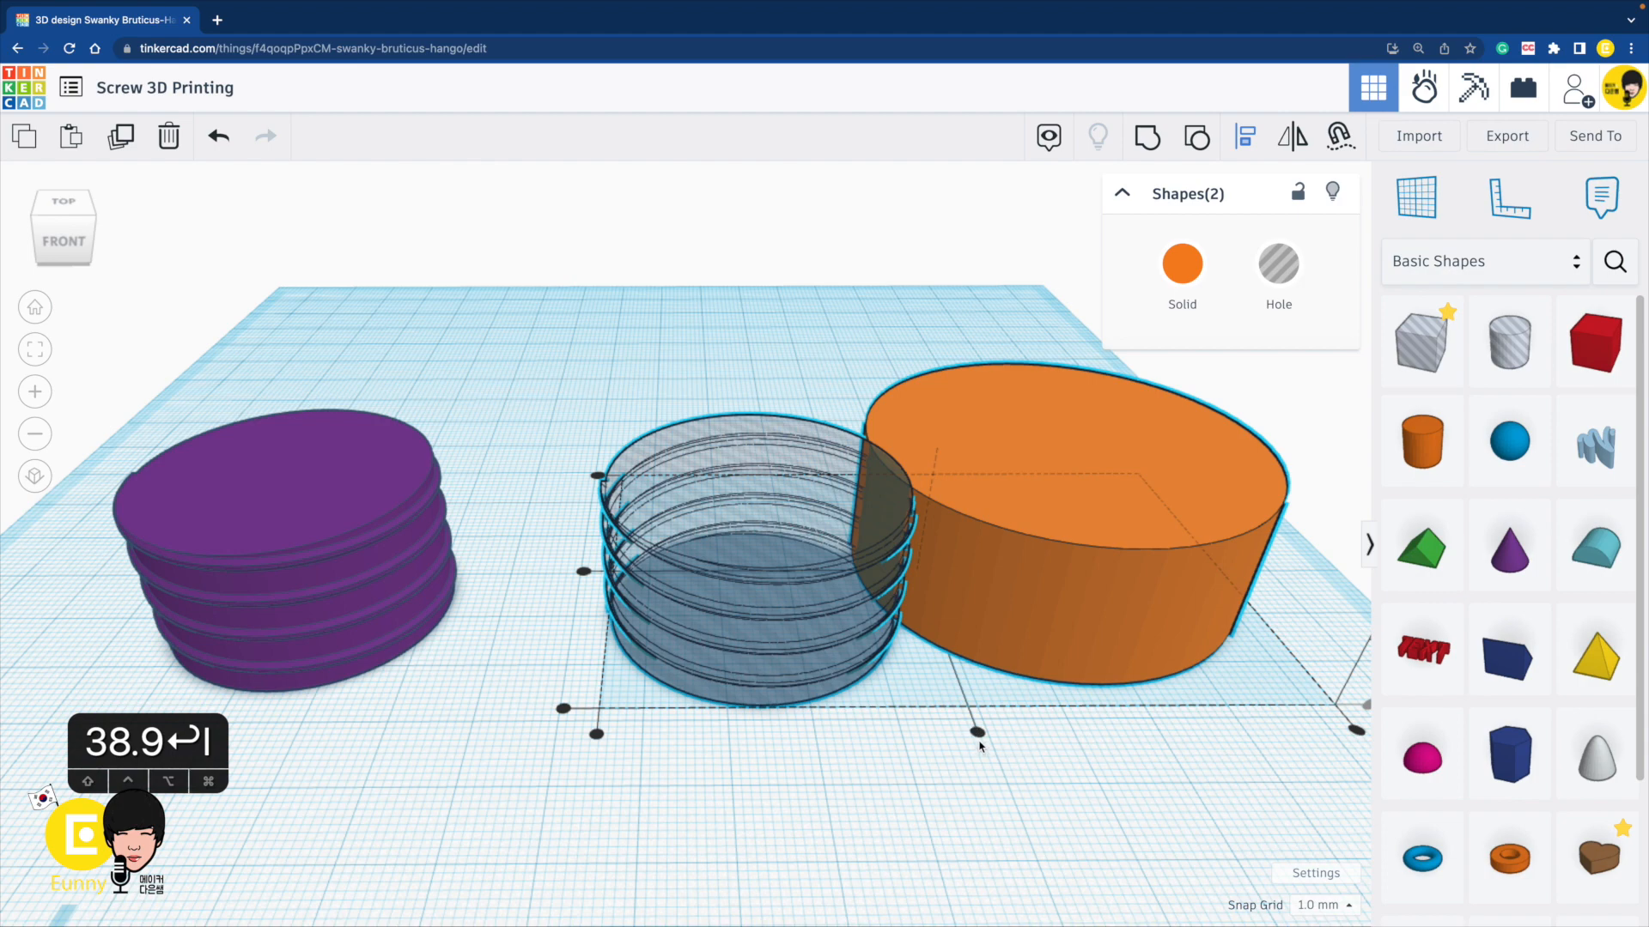
pyautogui.click(977, 731)
pyautogui.click(705, 570)
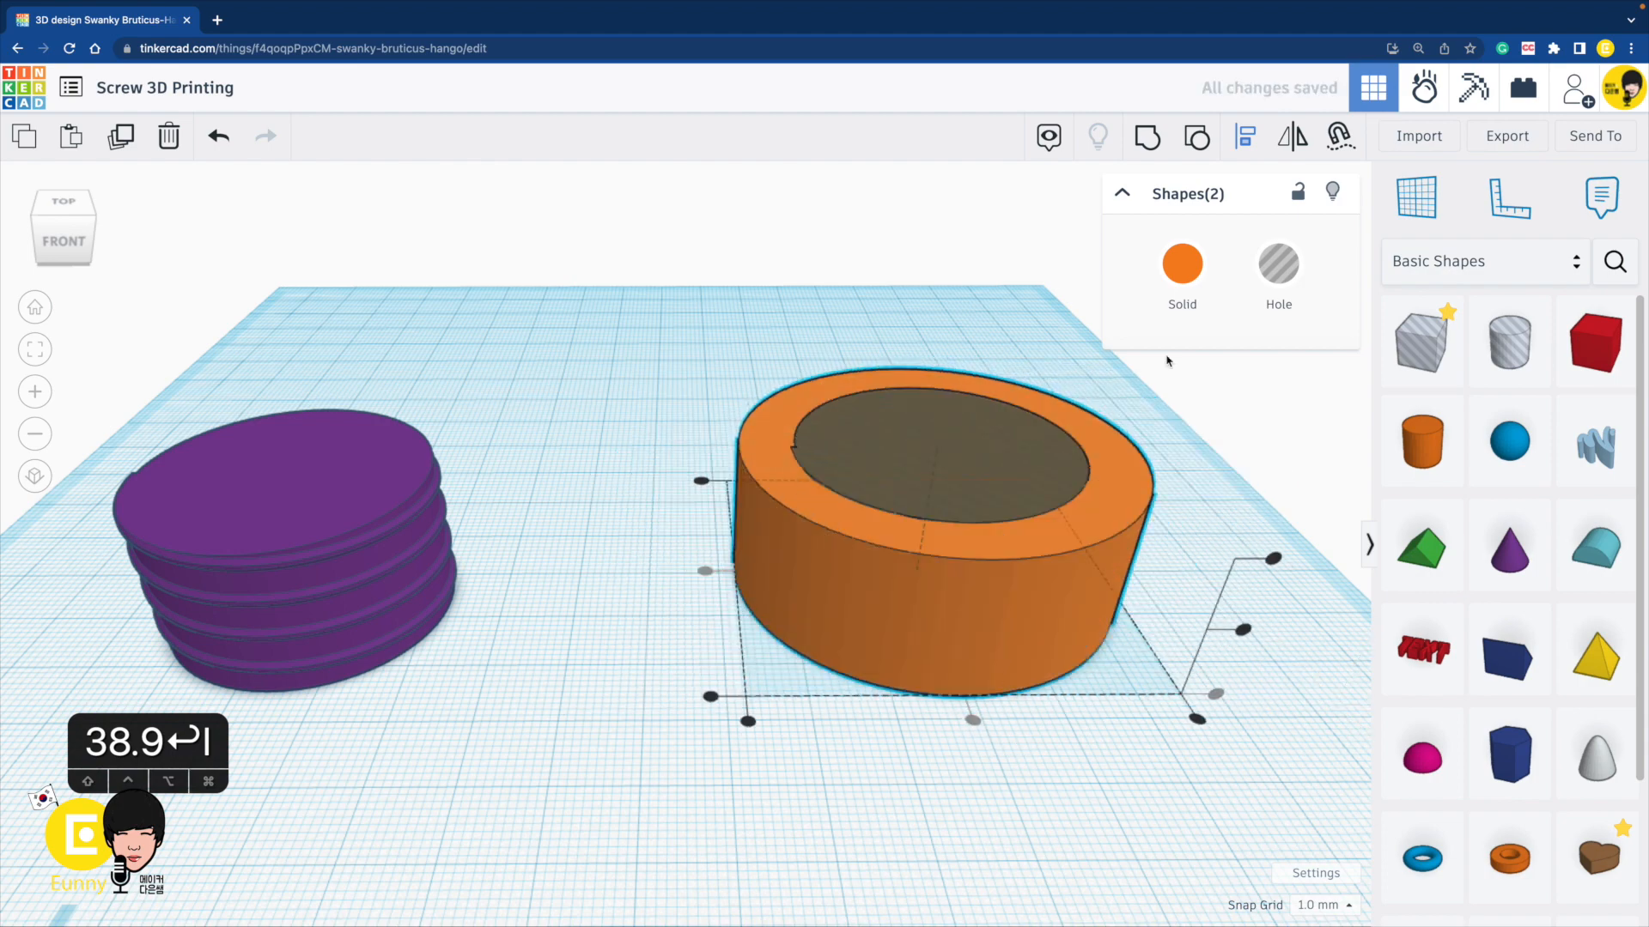
pyautogui.click(1149, 139)
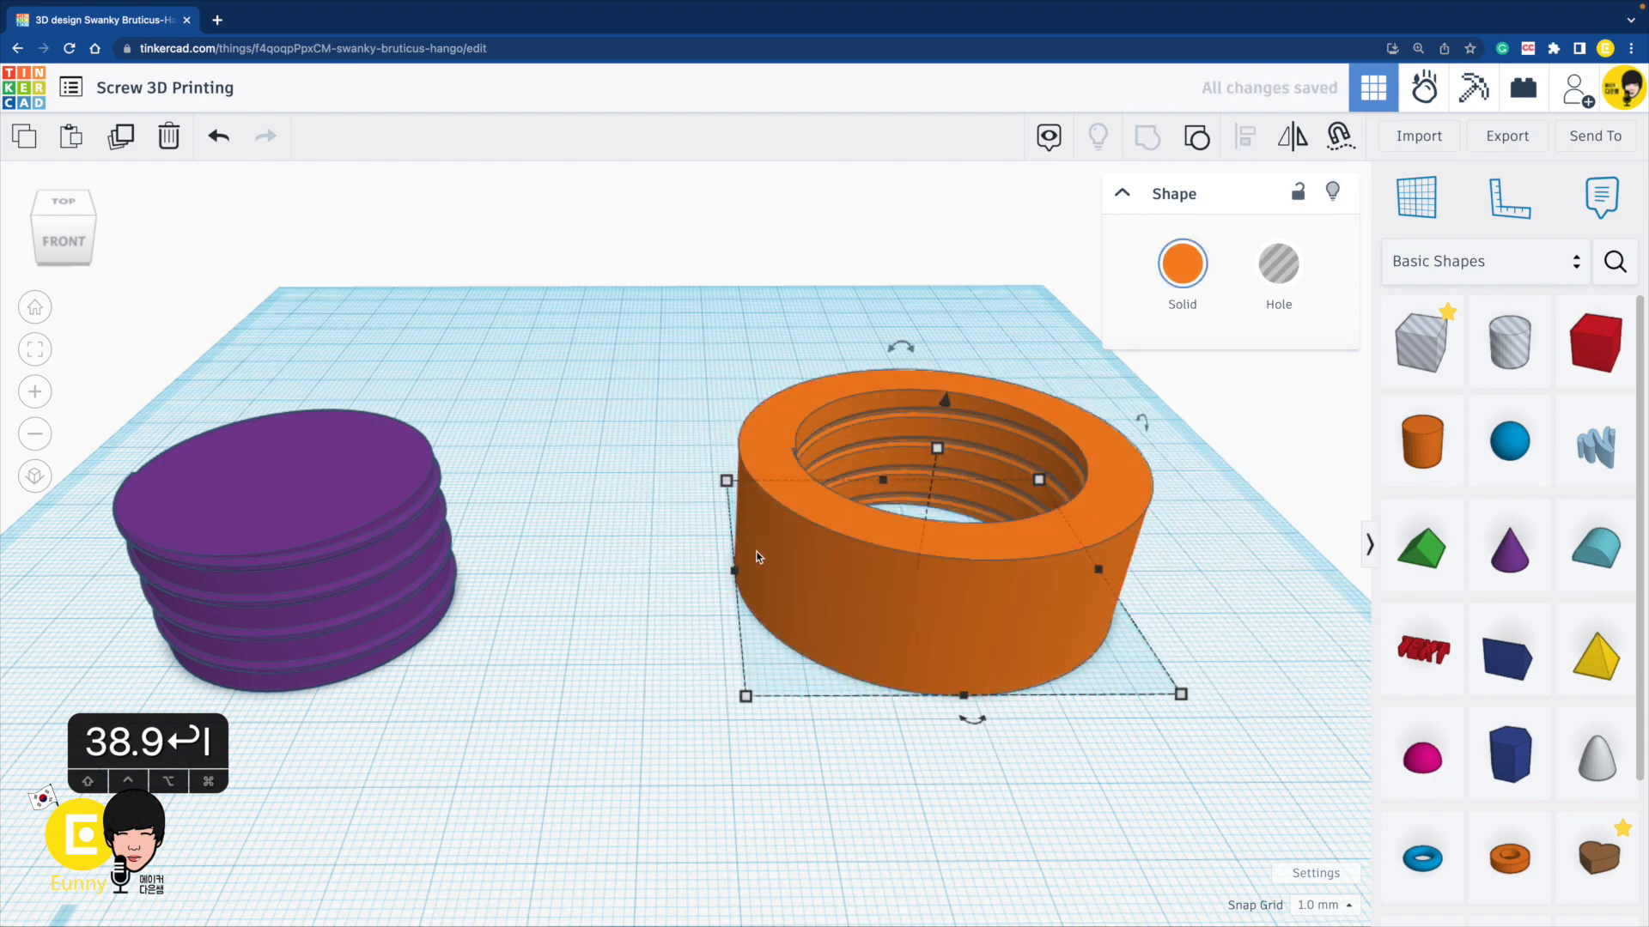
# Move the purple screw and the orange threaded ring closer together and select both shapes.
pyautogui.moveTo(673, 475); pyautogui.dragTo(662, 548, button='right')
pyautogui.scroll(-3, 660, 548)
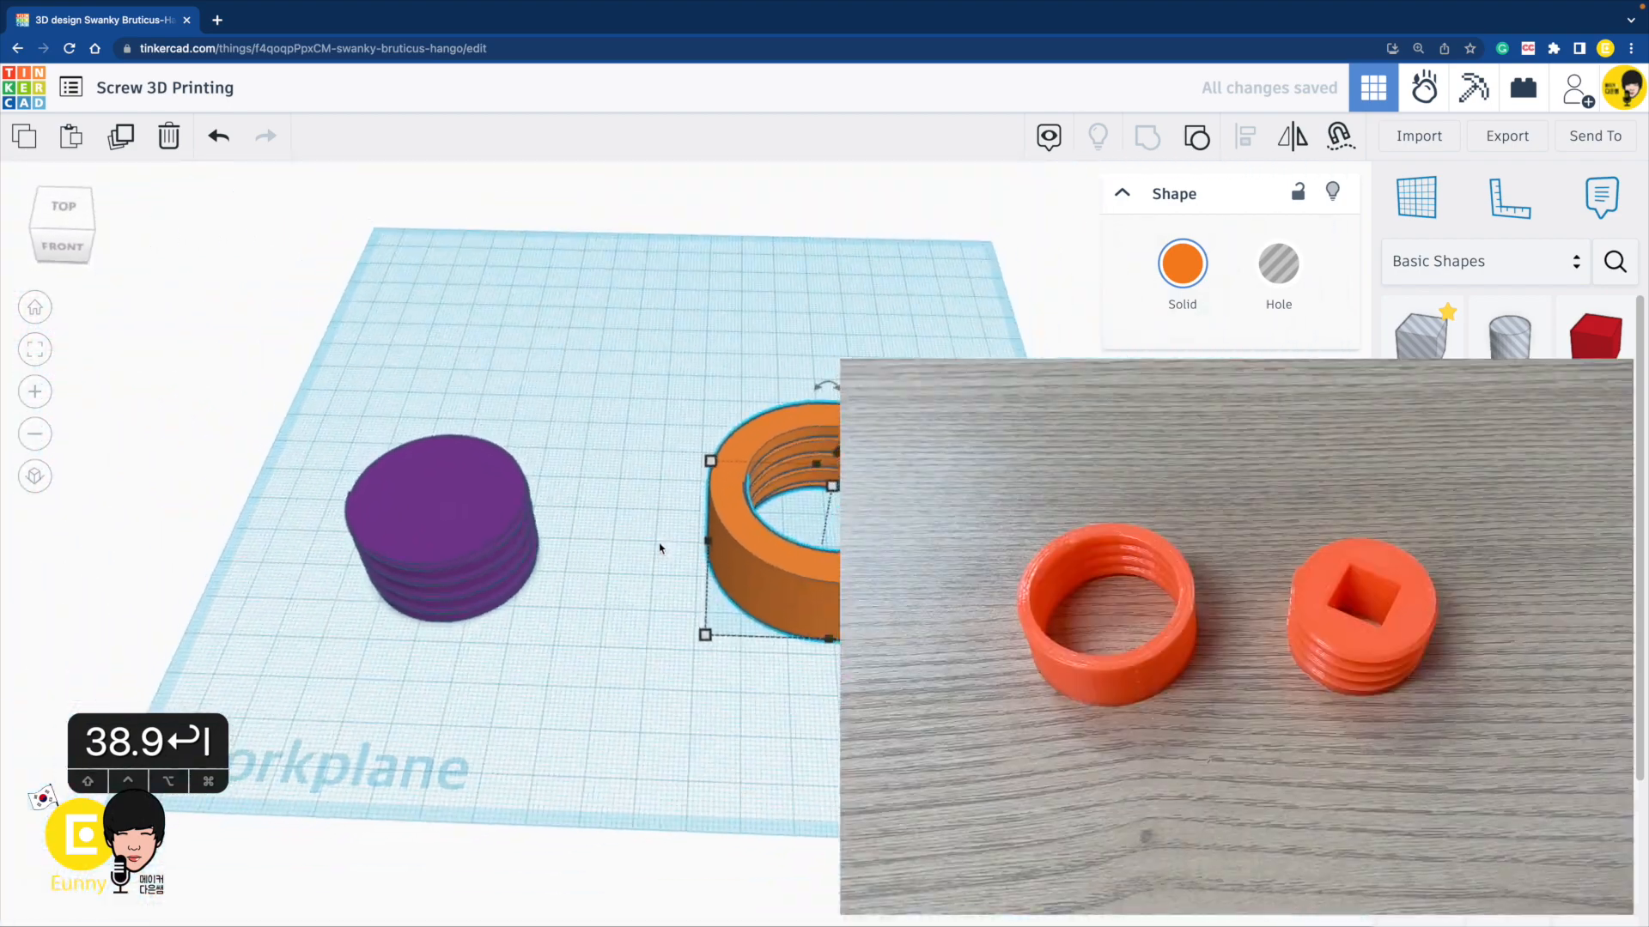
pyautogui.moveTo(441, 516); pyautogui.dragTo(486, 477)
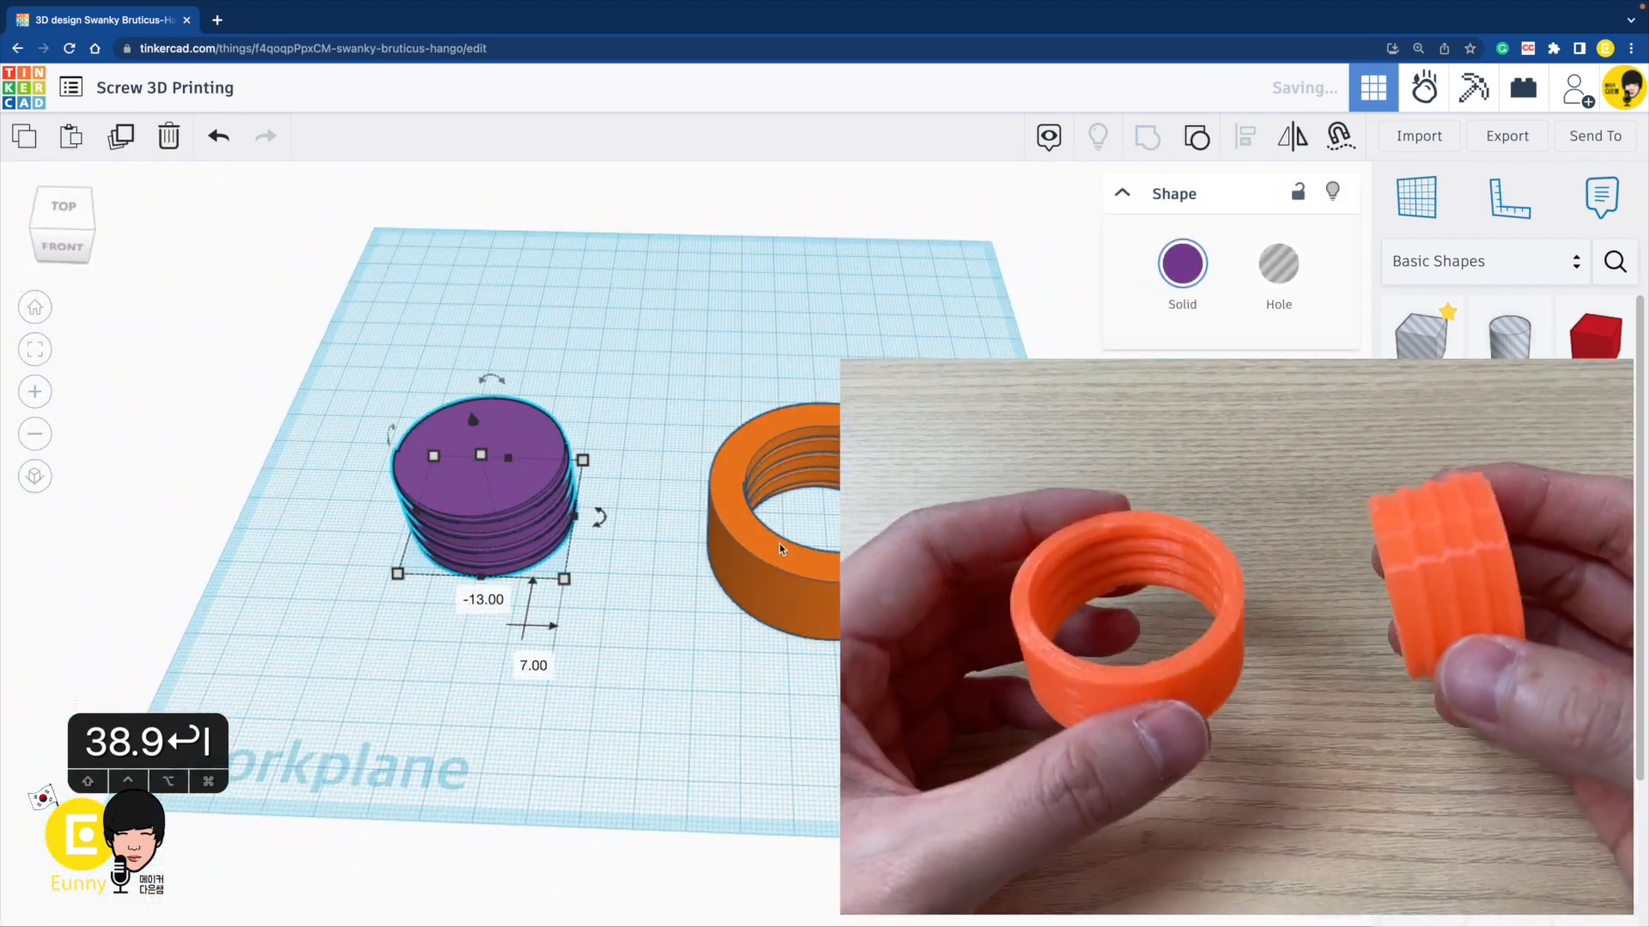
pyautogui.moveTo(780, 549); pyautogui.dragTo(679, 528)
pyautogui.moveTo(824, 682); pyautogui.dragTo(347, 432)
pyautogui.moveTo(464, 600); pyautogui.dragTo(508, 622, button='right')
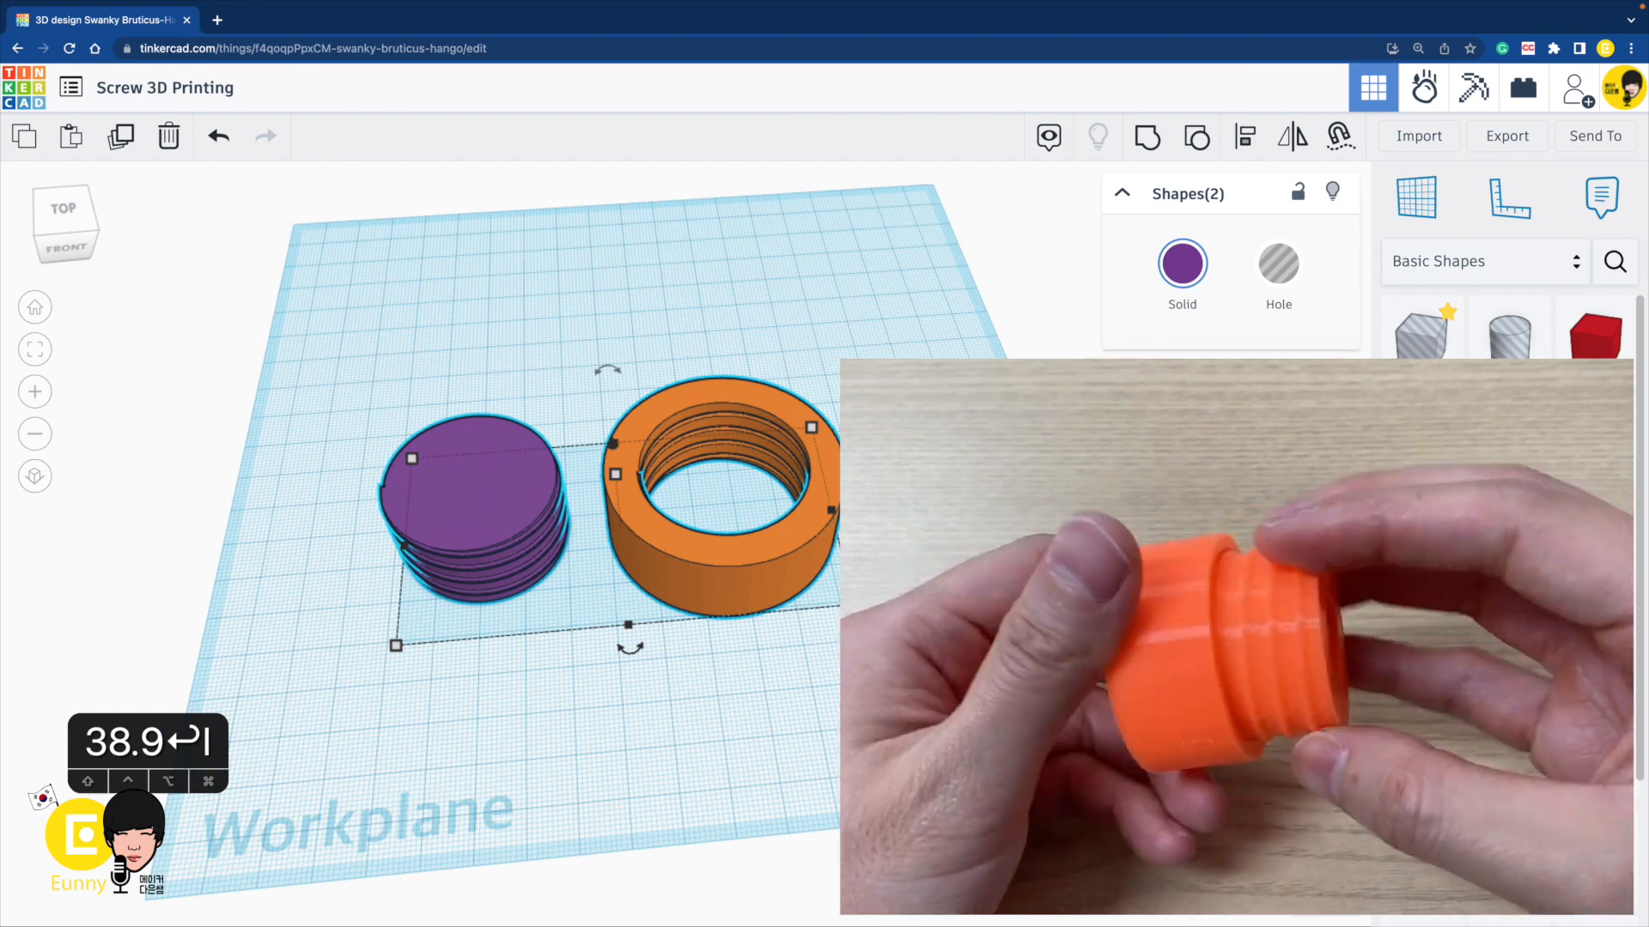
pyautogui.moveTo(508, 623); pyautogui.dragTo(618, 648, button='right')
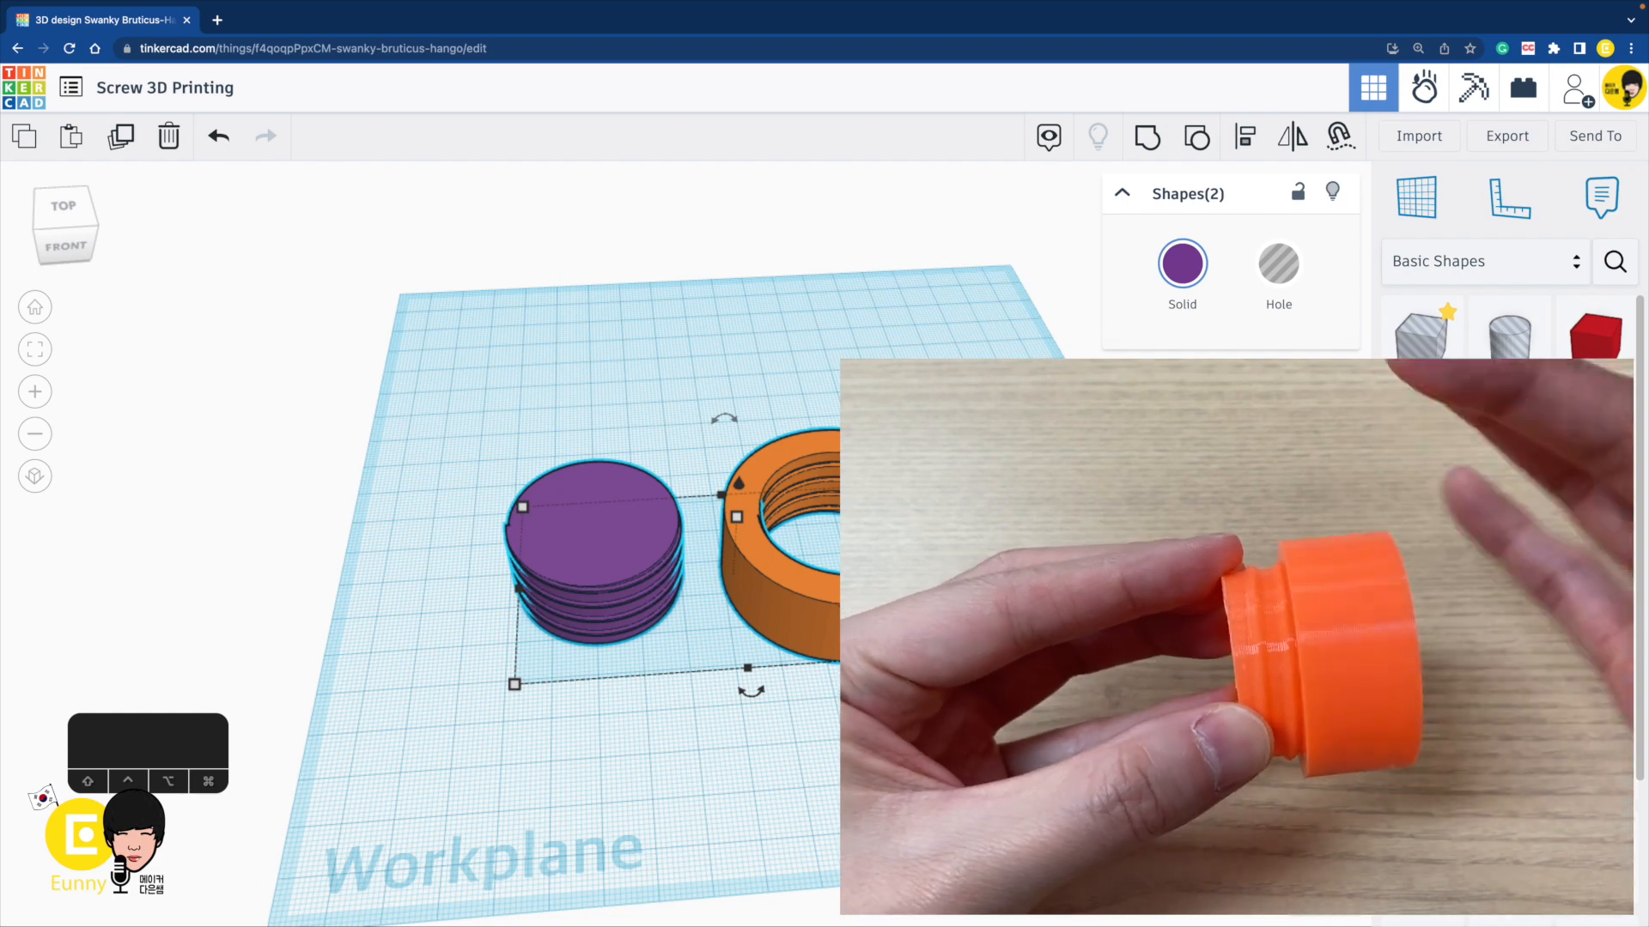